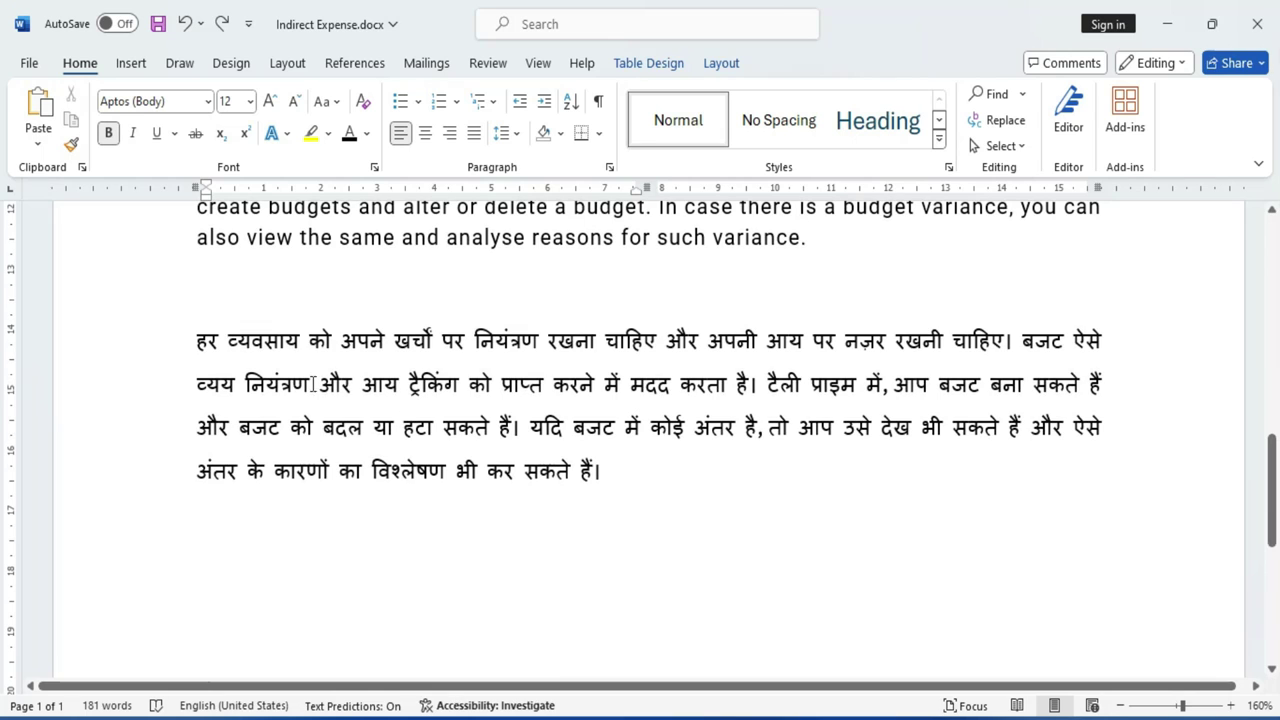
Select the Hindi paragraph in the reference text, then clear the selection.
left_click_drag(188, 340, 514, 520)
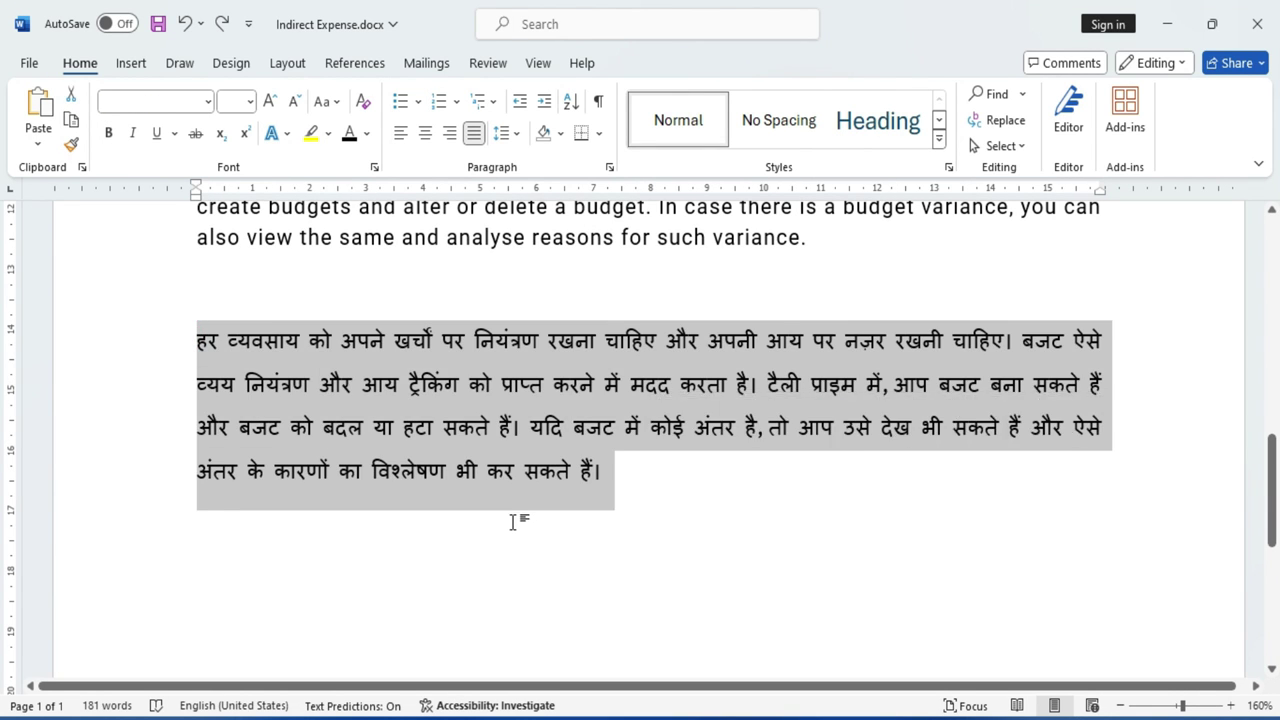
left_click(509, 523)
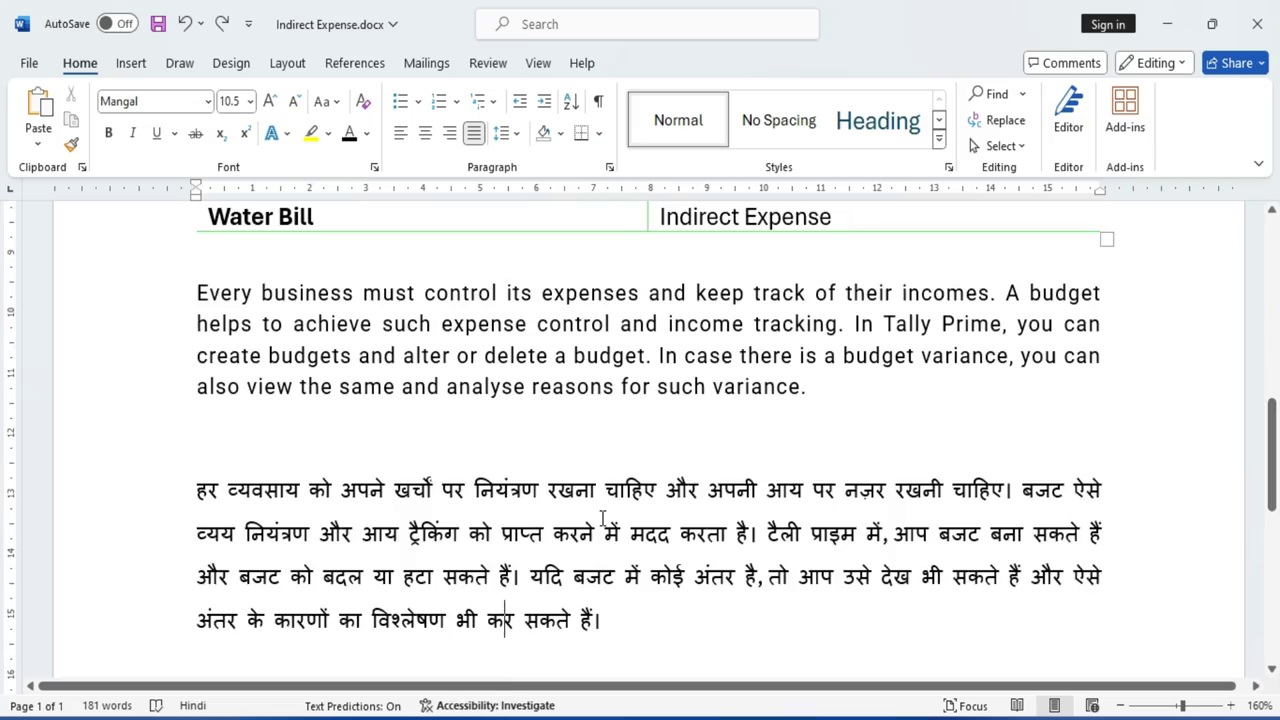
scroll(606, 547, "up", 5)
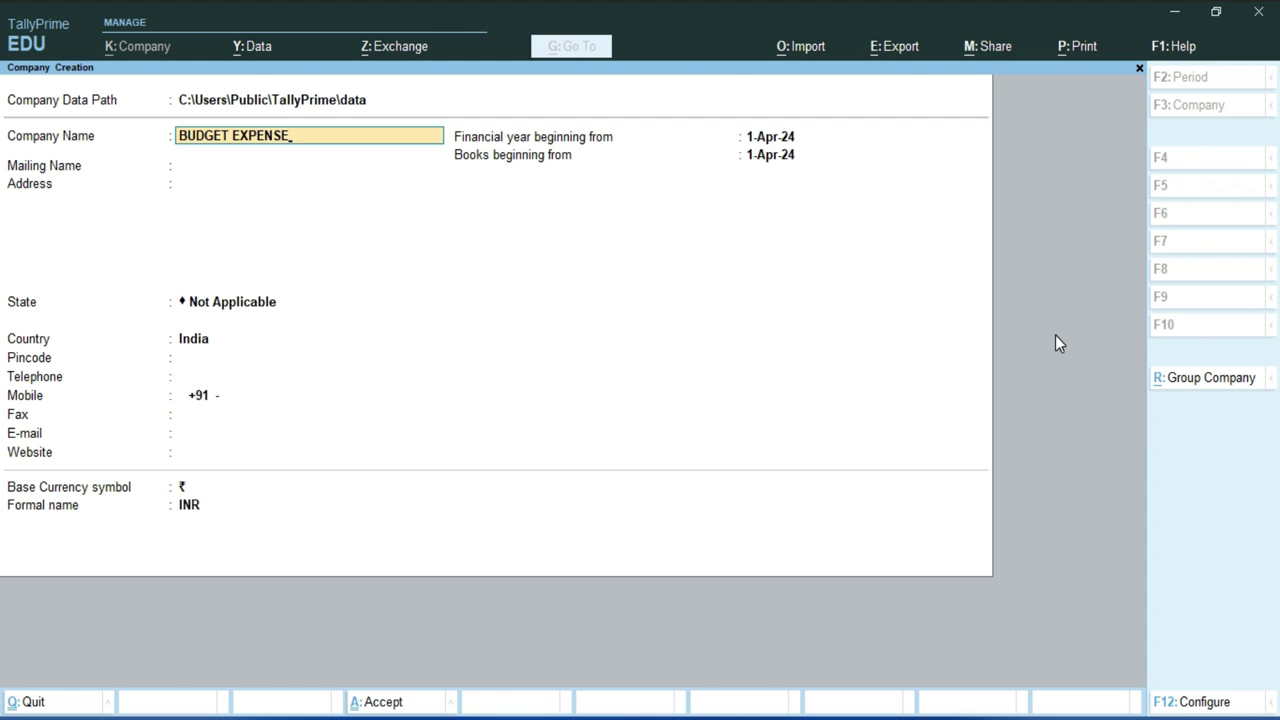
Confirm the company name, set the state to Delhi and enter the pincode.
key("Return")
key("Return")
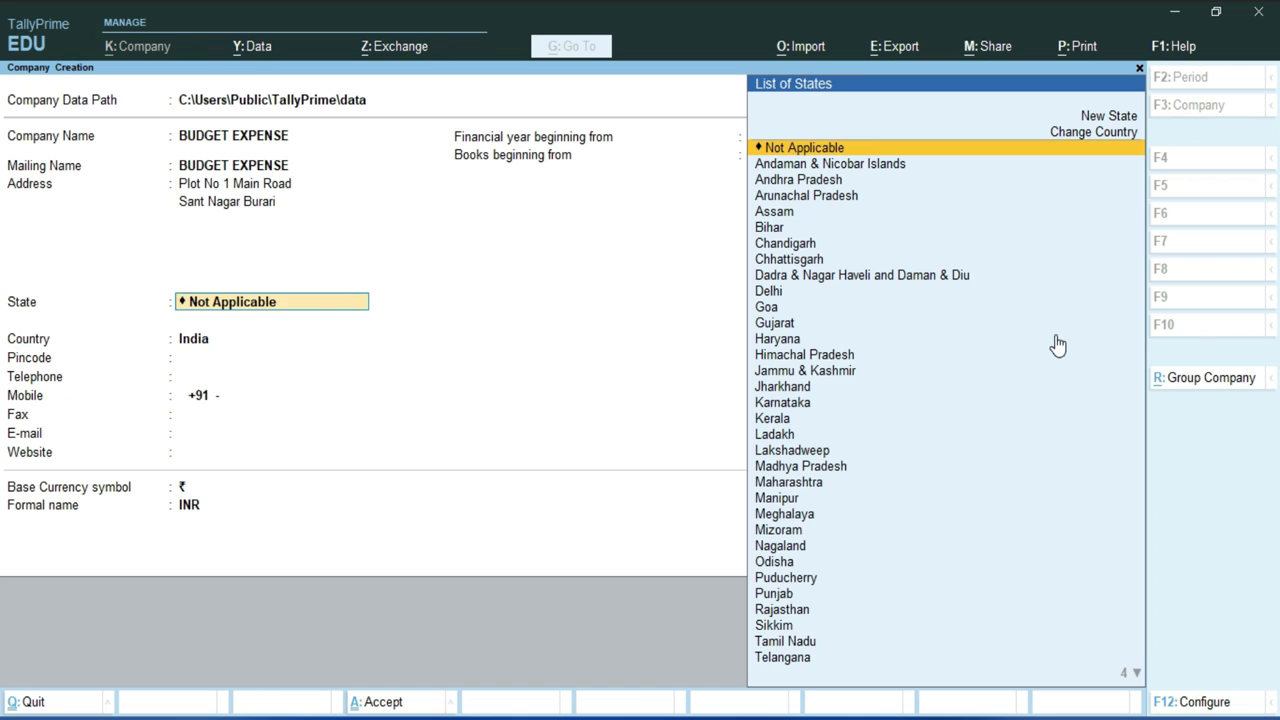
type("D")
key("Return")
type("110009")
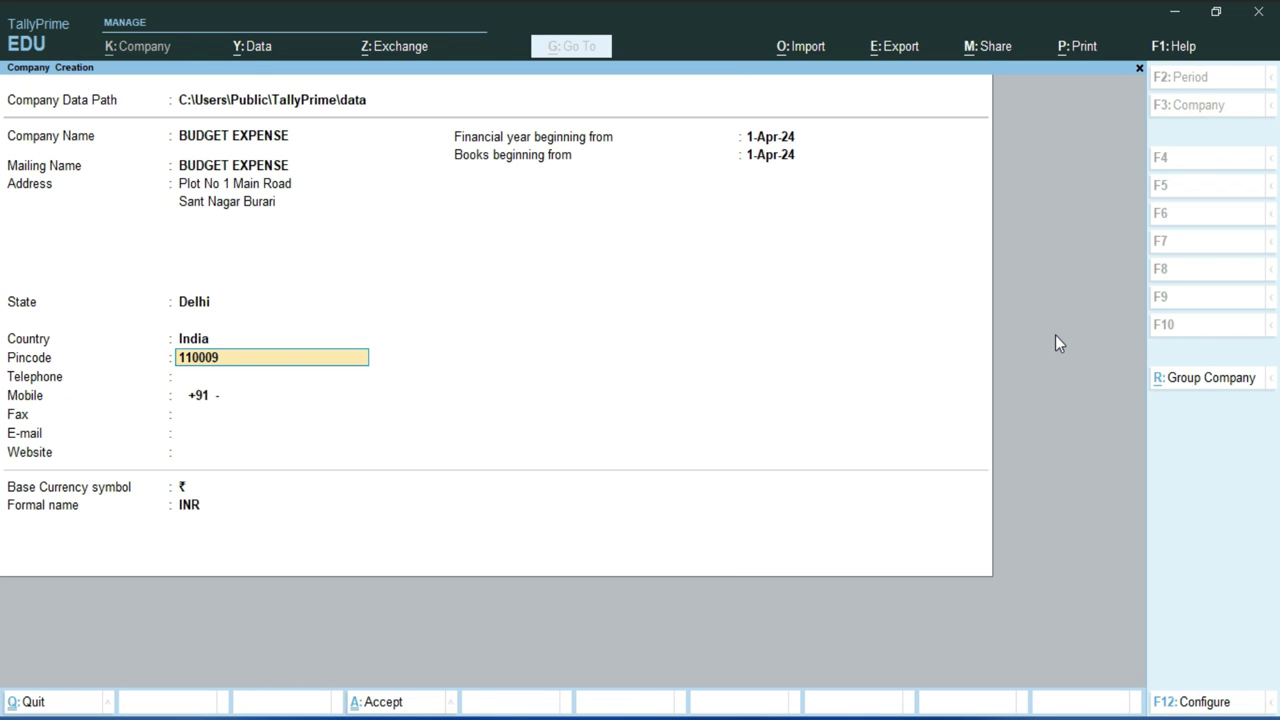
key("Return")
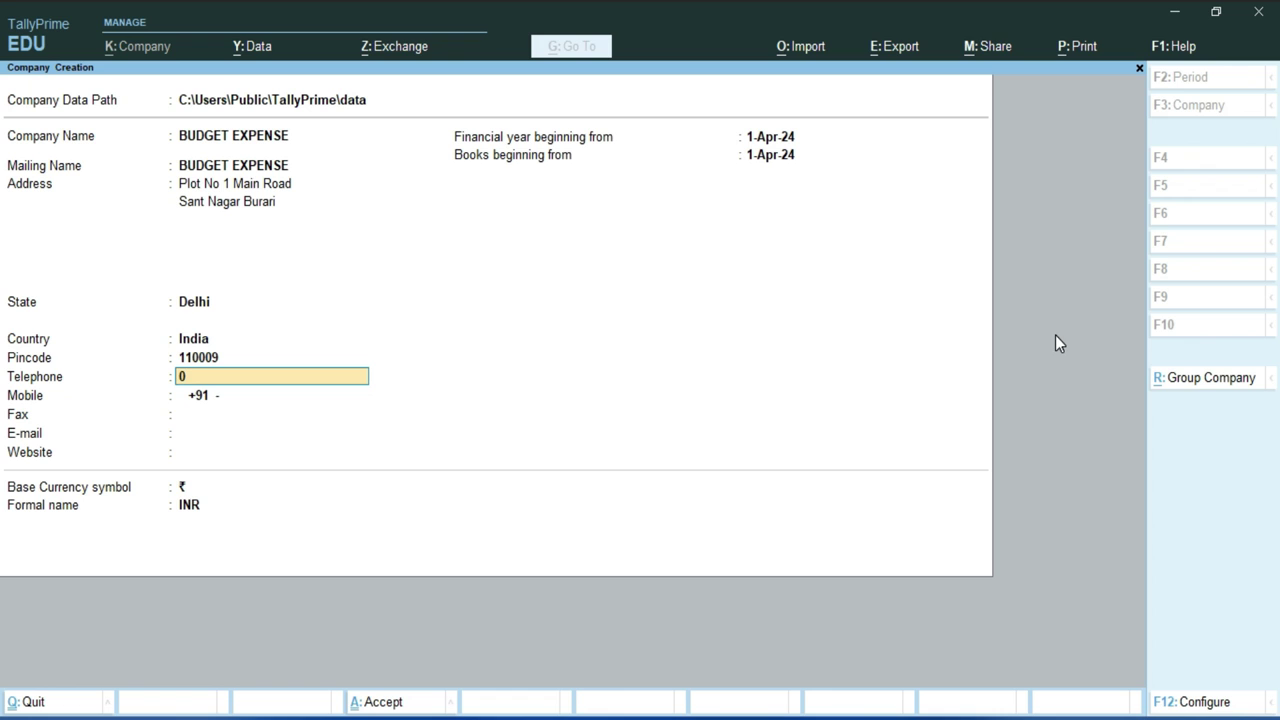
Fill in the company's telephone, mobile, fax, e-mail and website, then save the company.
key("Return")
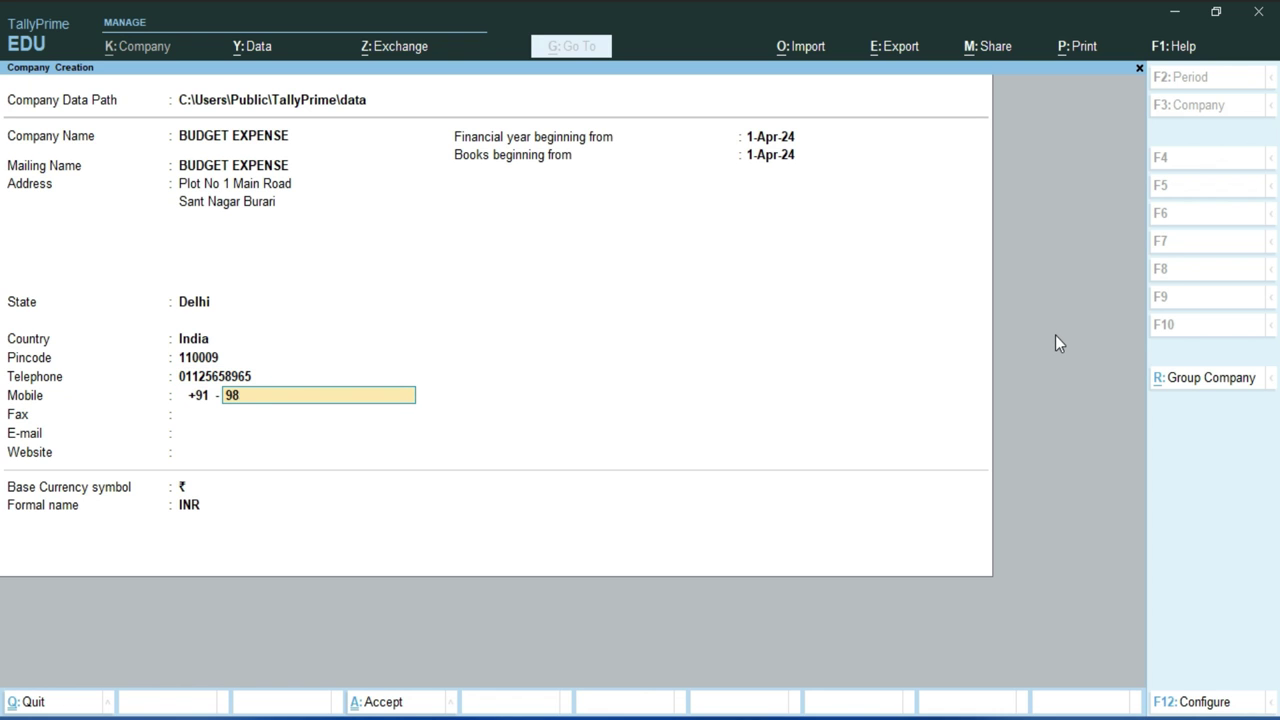
key("Return")
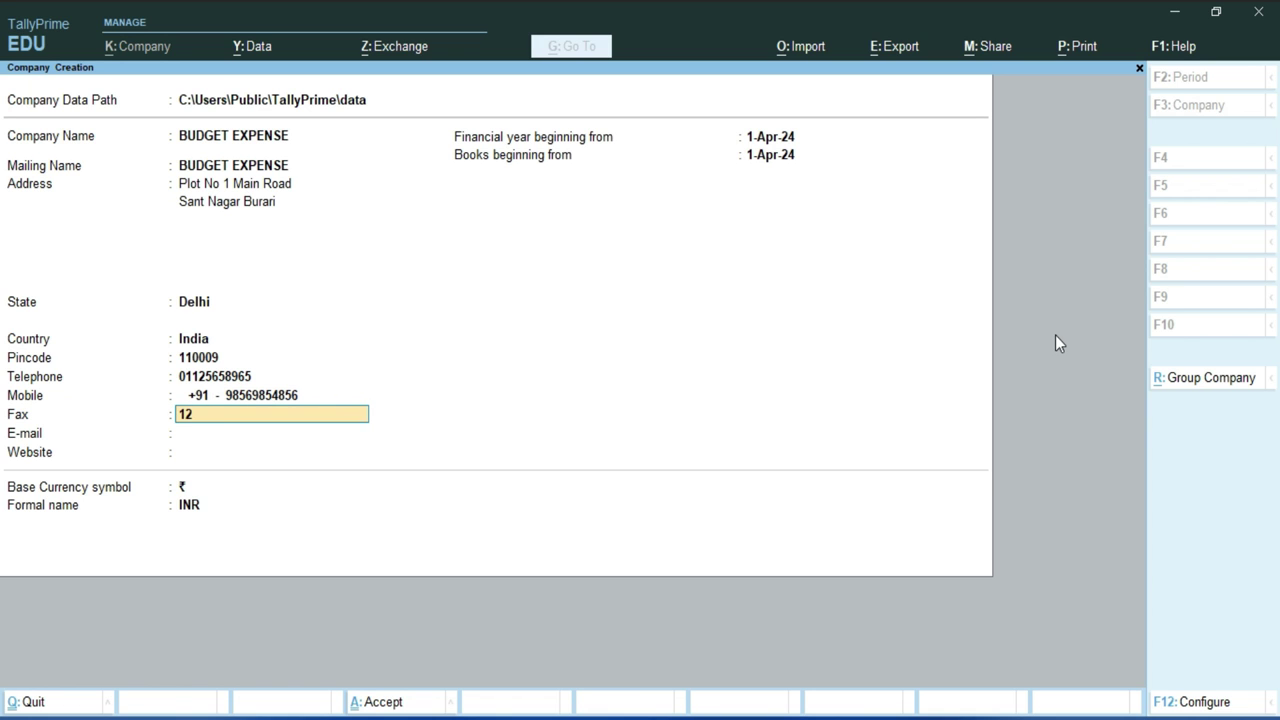
key("Return")
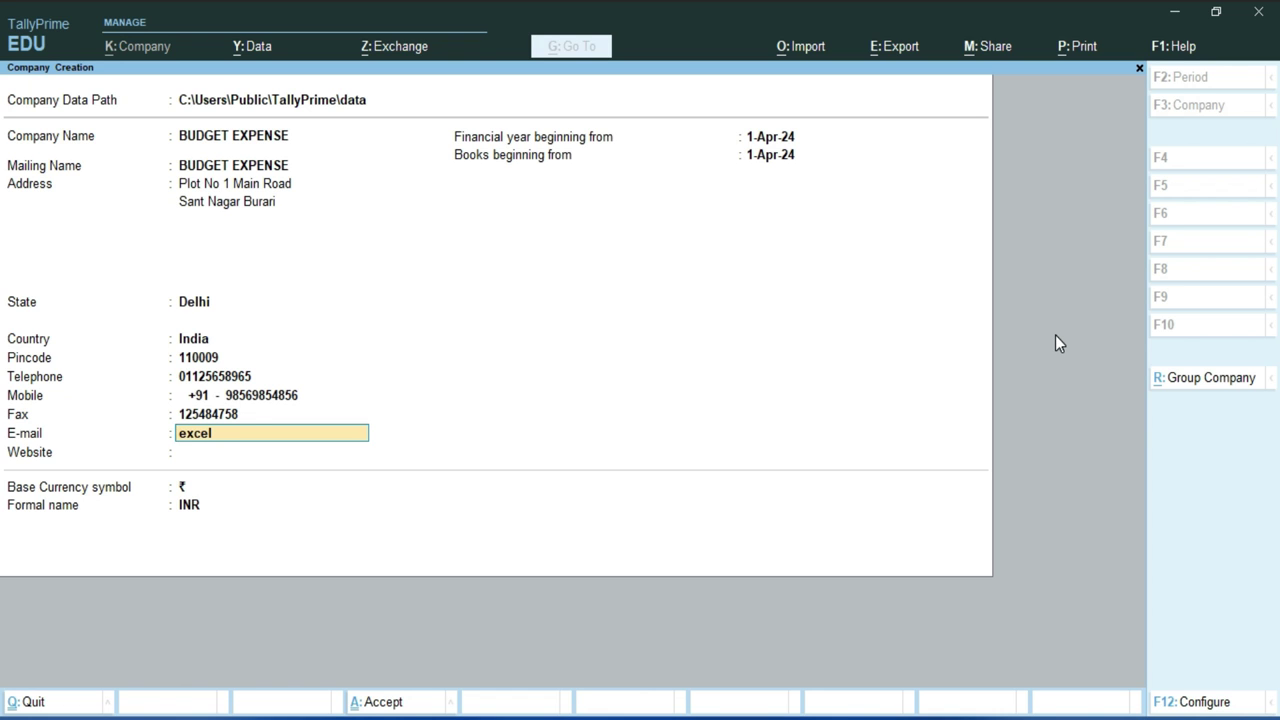
key("Return")
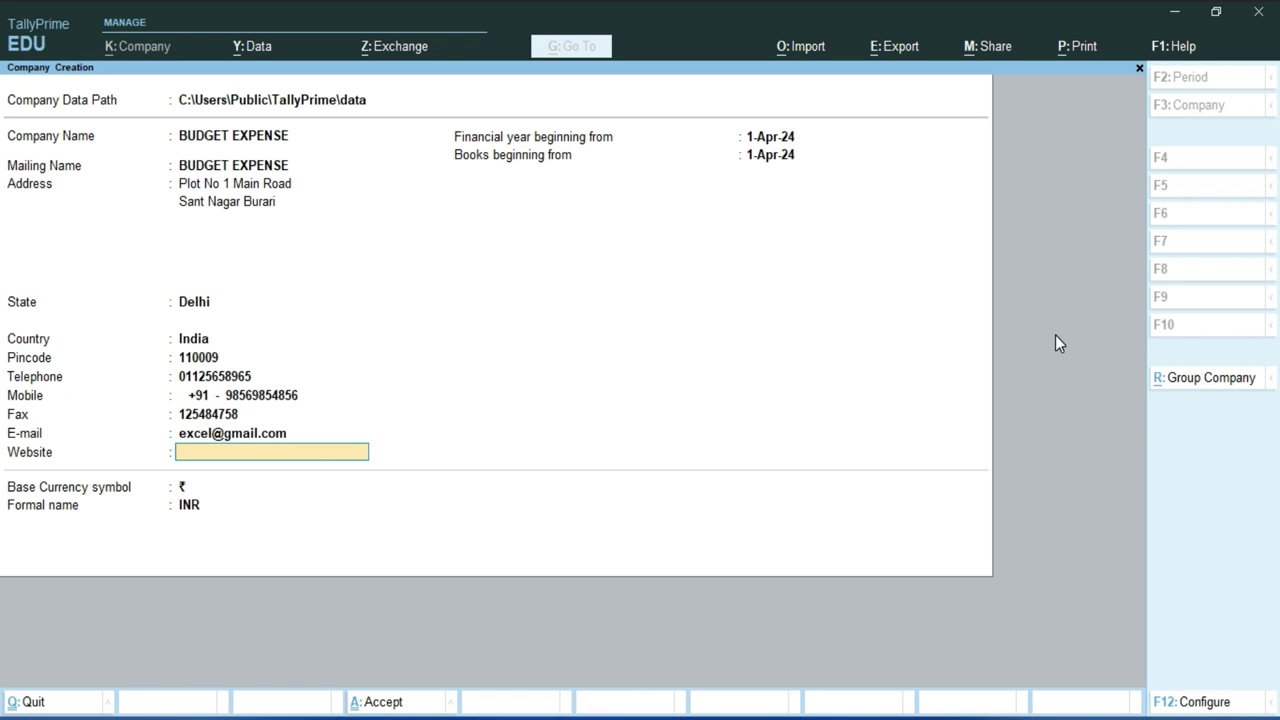
key("Return")
key("Return")
key("Return")
key("Return")
key("Return")
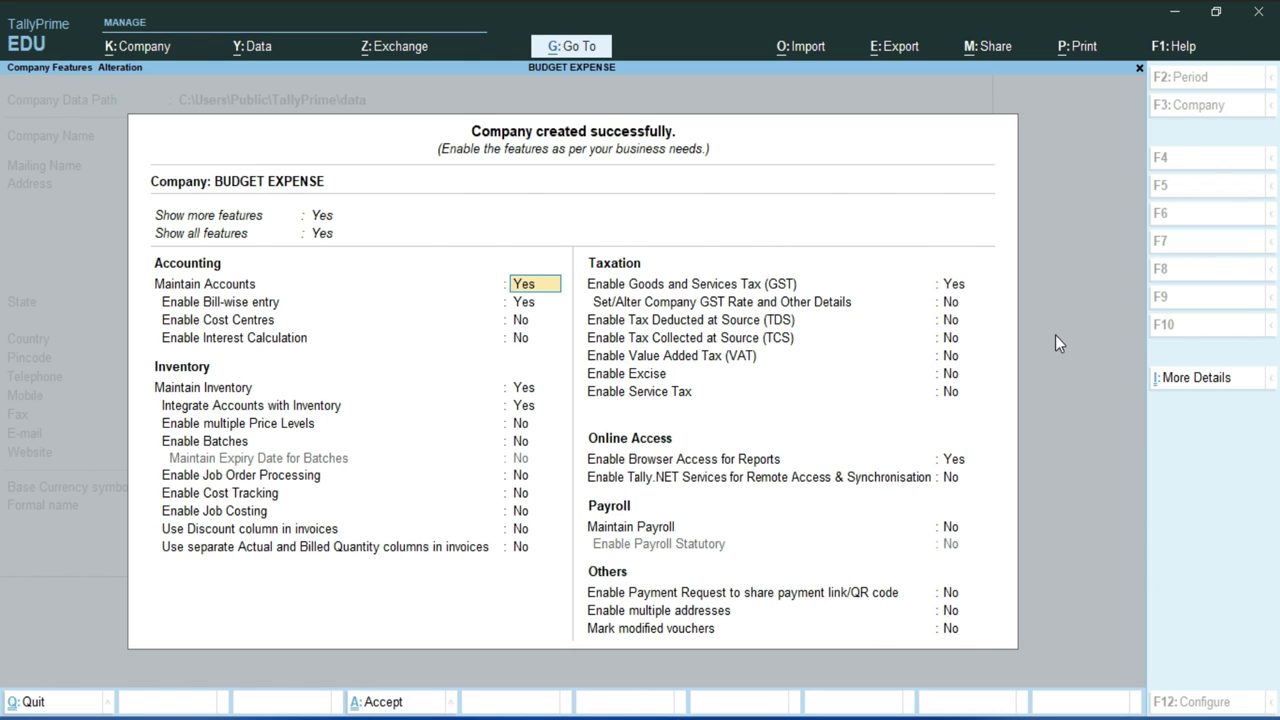
Accept the default company features and start a new Budget from the Create master list.
key("ctrl+a")
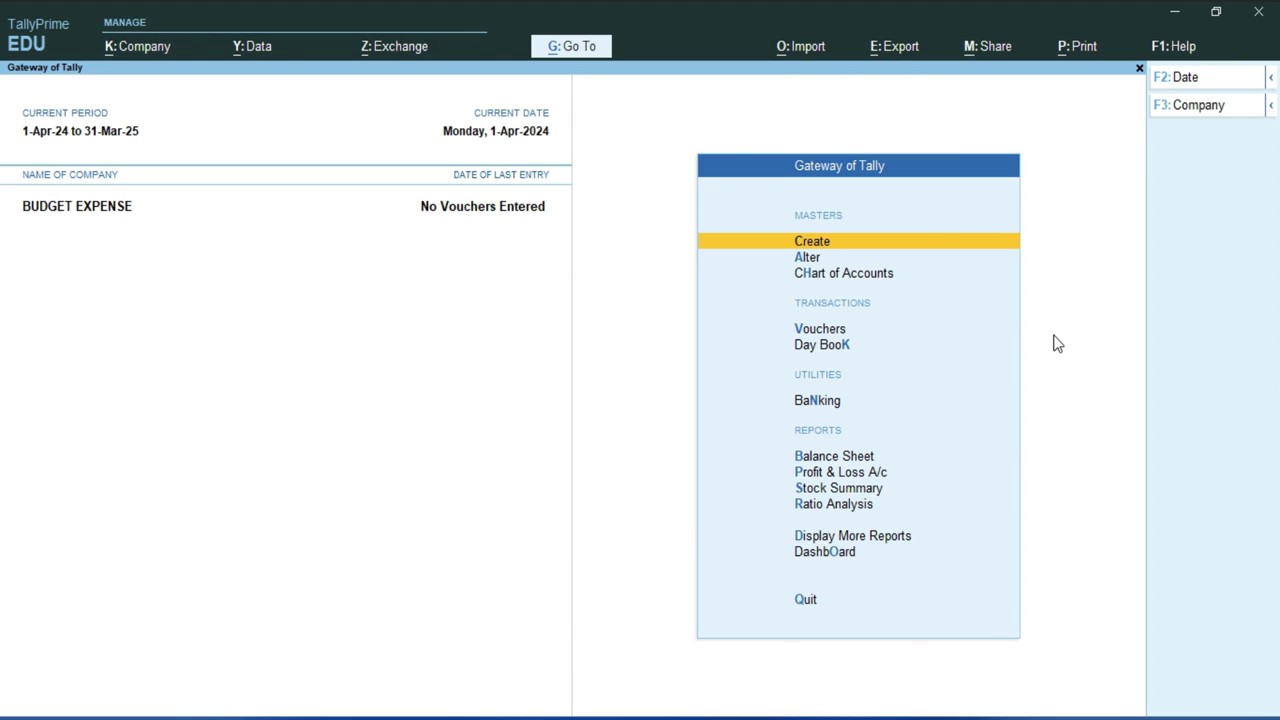
left_click(830, 242)
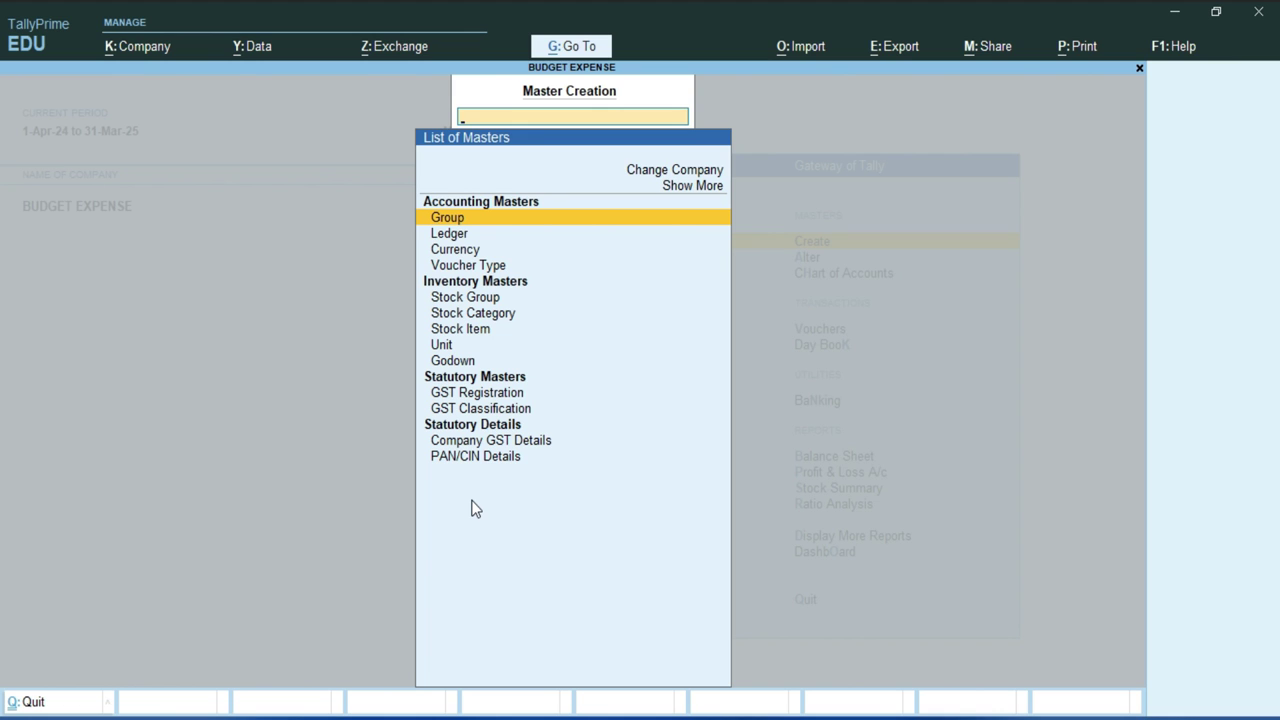
left_click(700, 193)
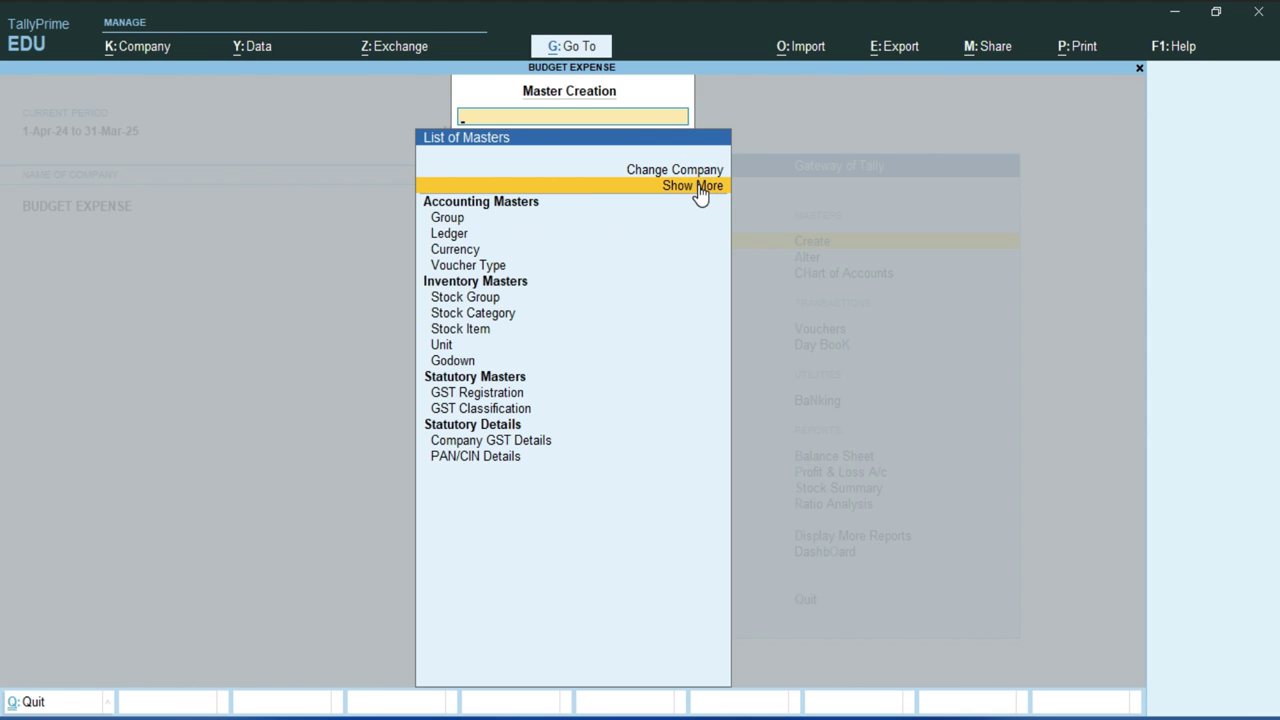
left_click(701, 193)
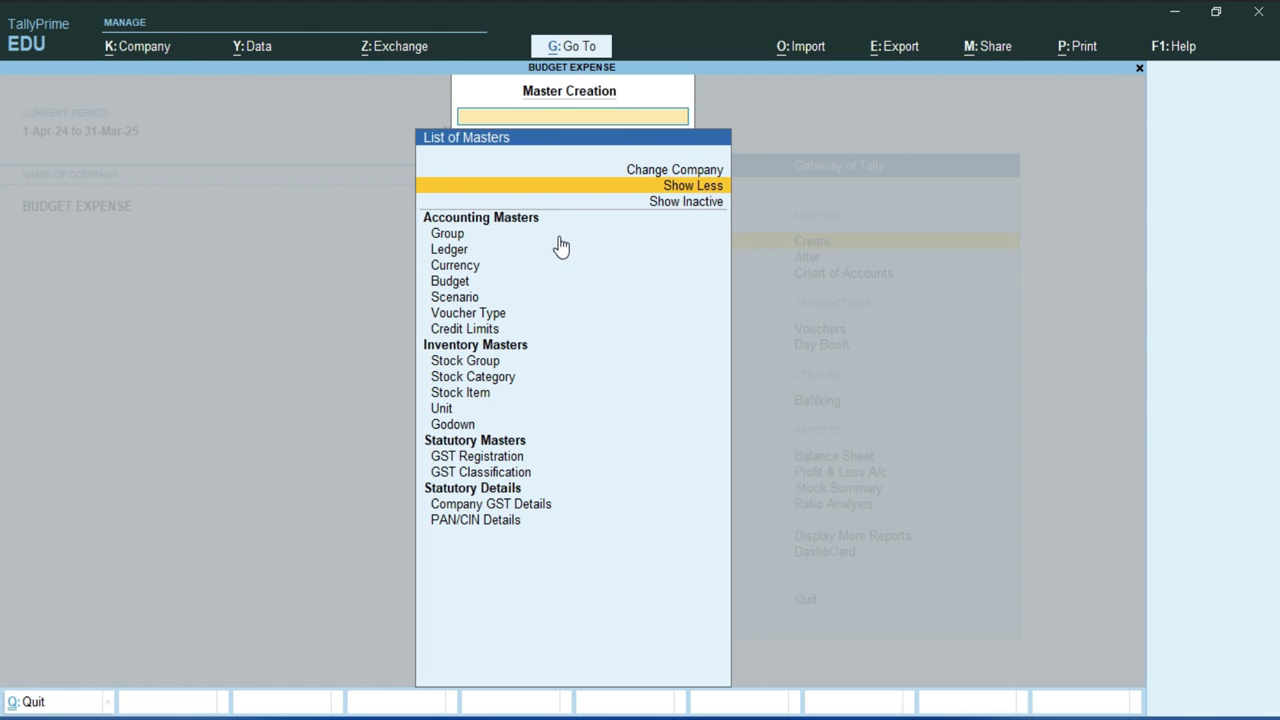
left_click(450, 283)
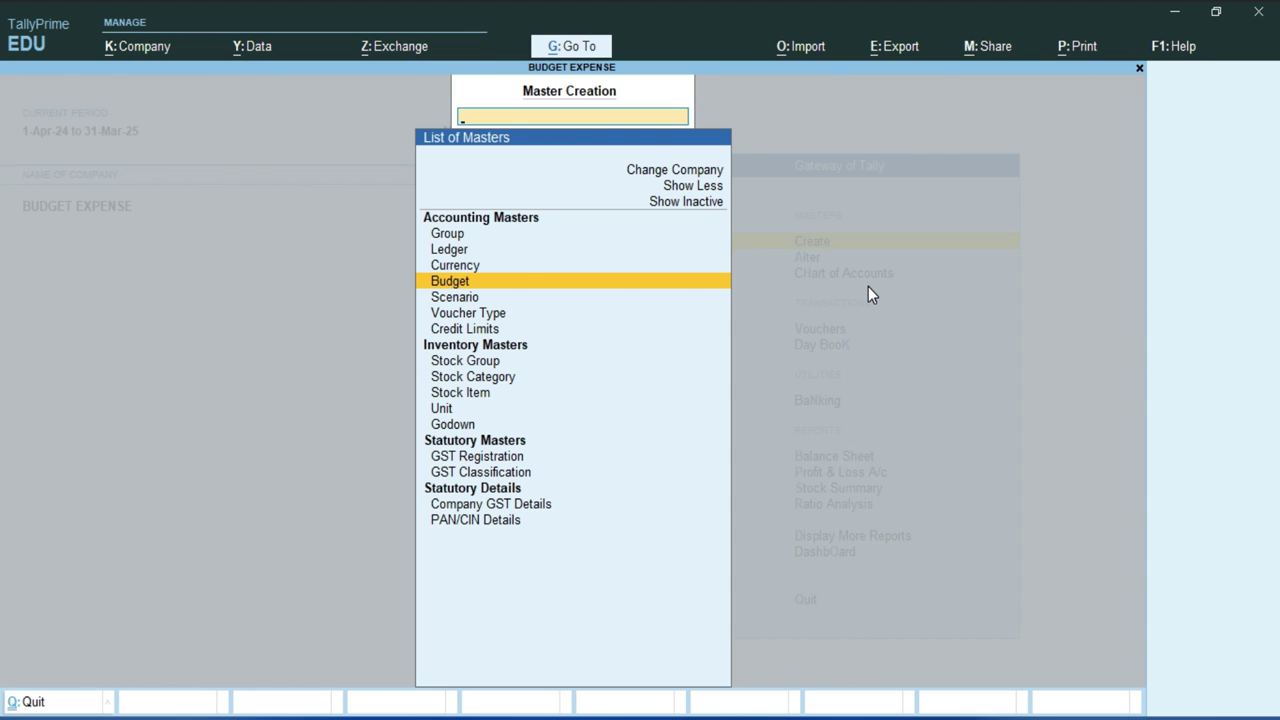
key("Return")
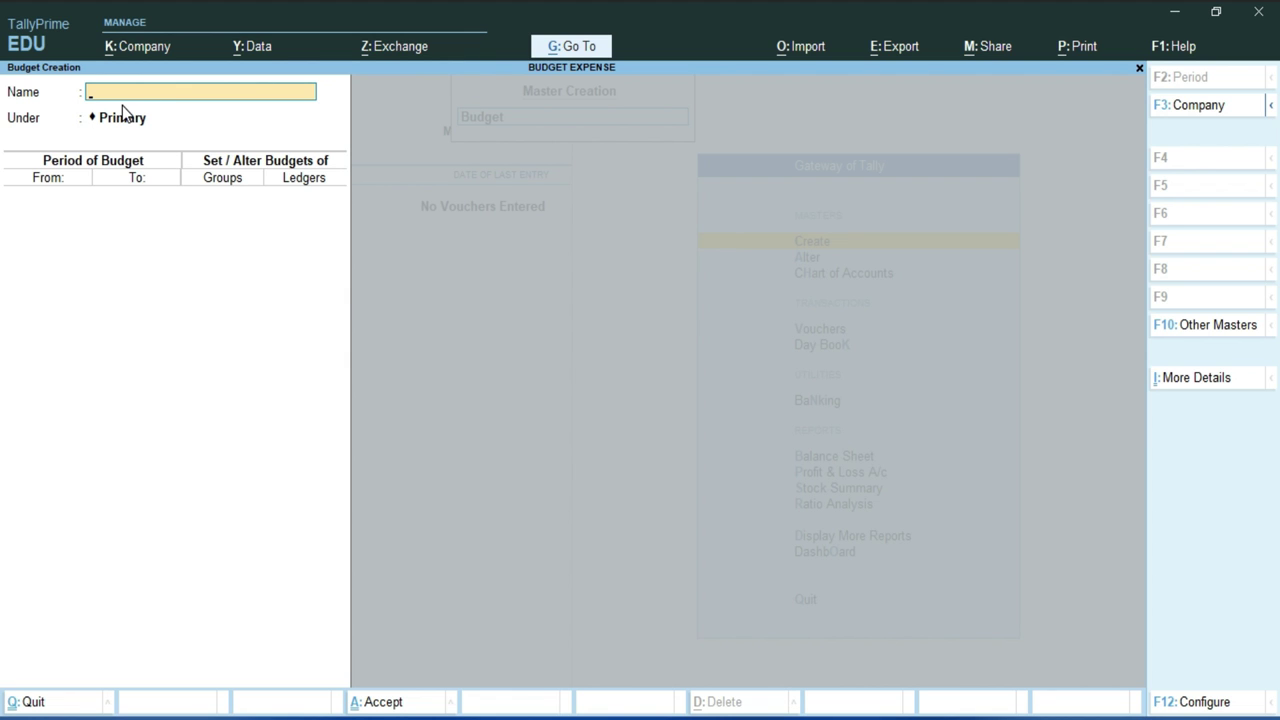
Name the budget 'Administrative Expense' under Primary, running 1-Apr-24 to 31-Mar-25.
type("Administrative Expense")
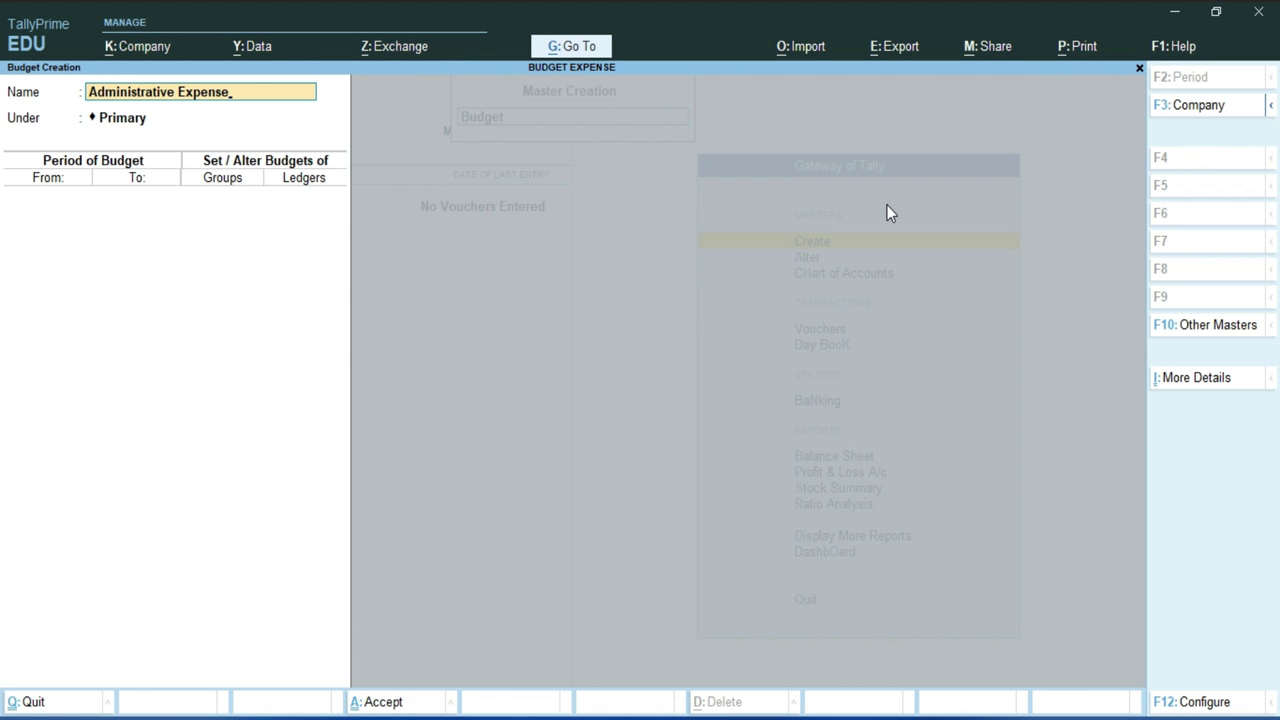
key("Return")
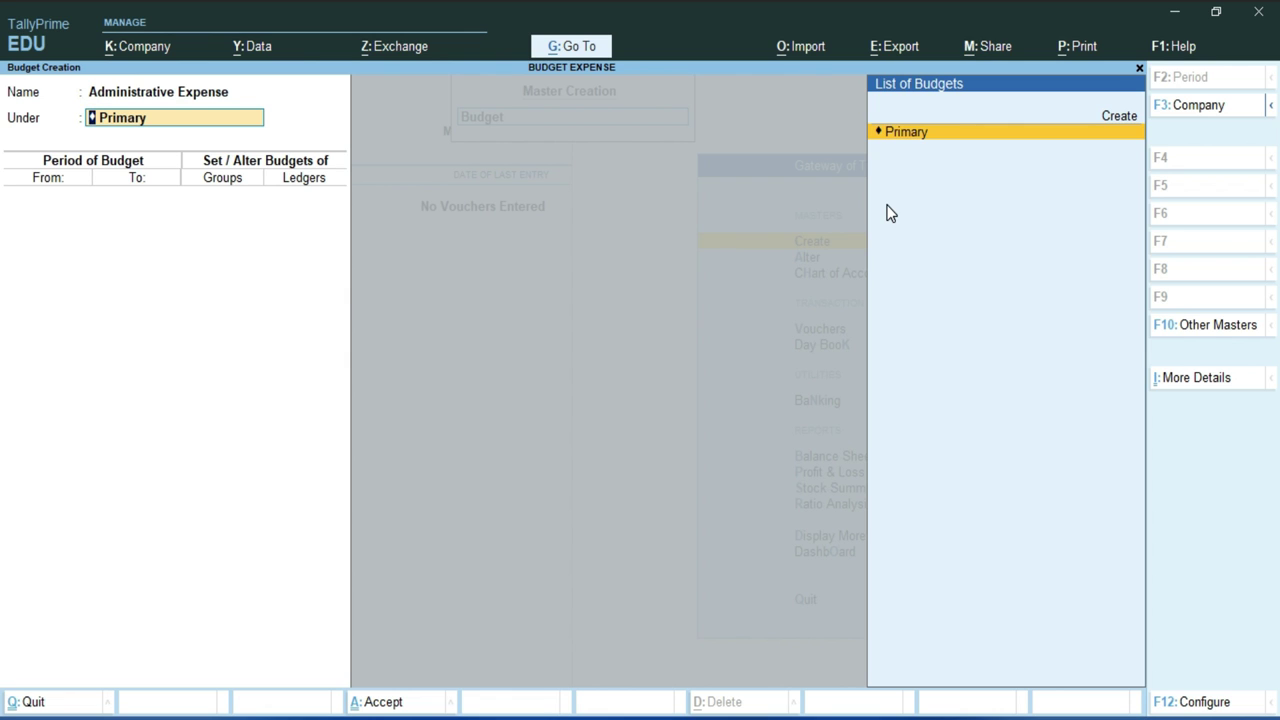
key("Return")
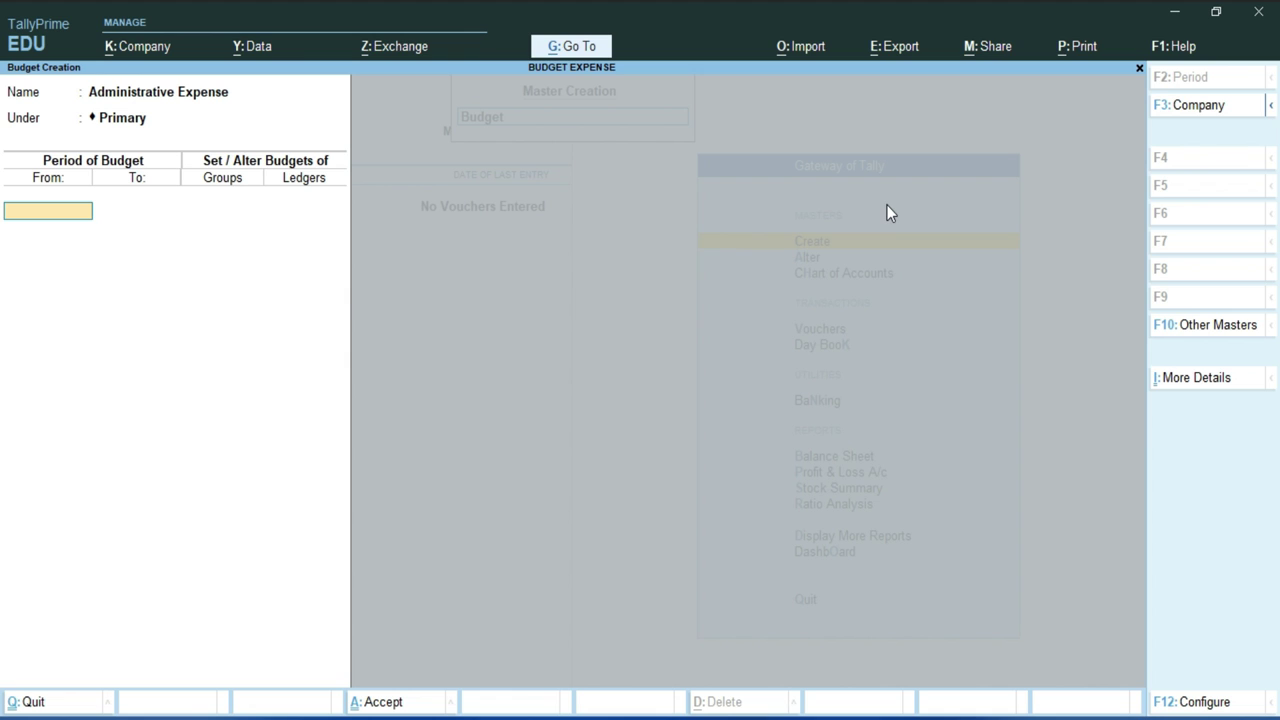
key("Return")
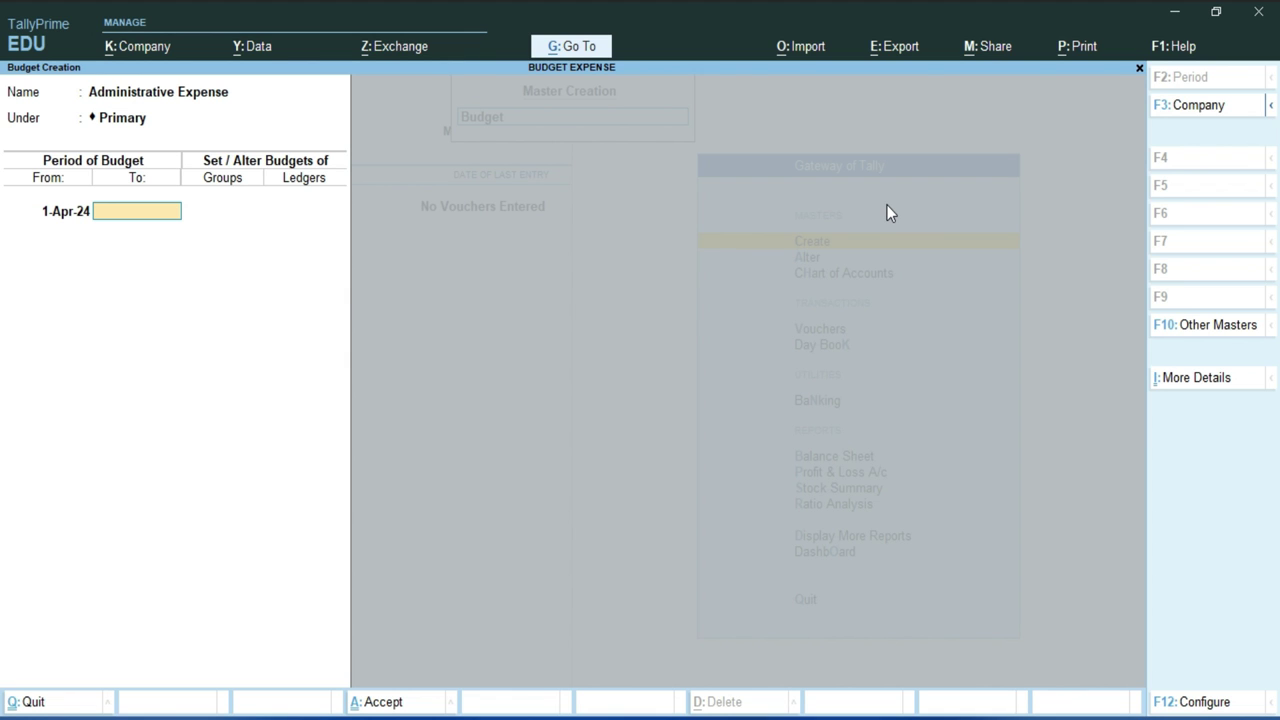
type("31-3-25")
key("Return")
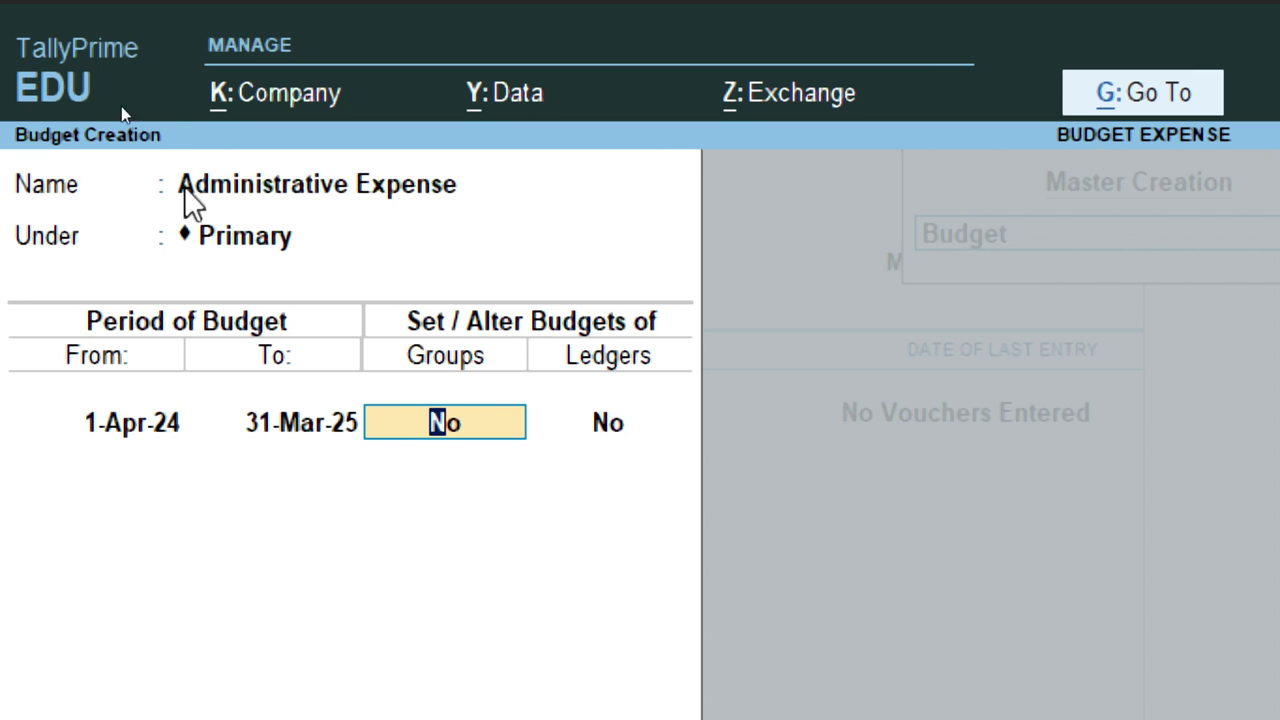
Enable group budgets and choose Indirect Expenses as the budgeted group.
type("y")
left_click(467, 438)
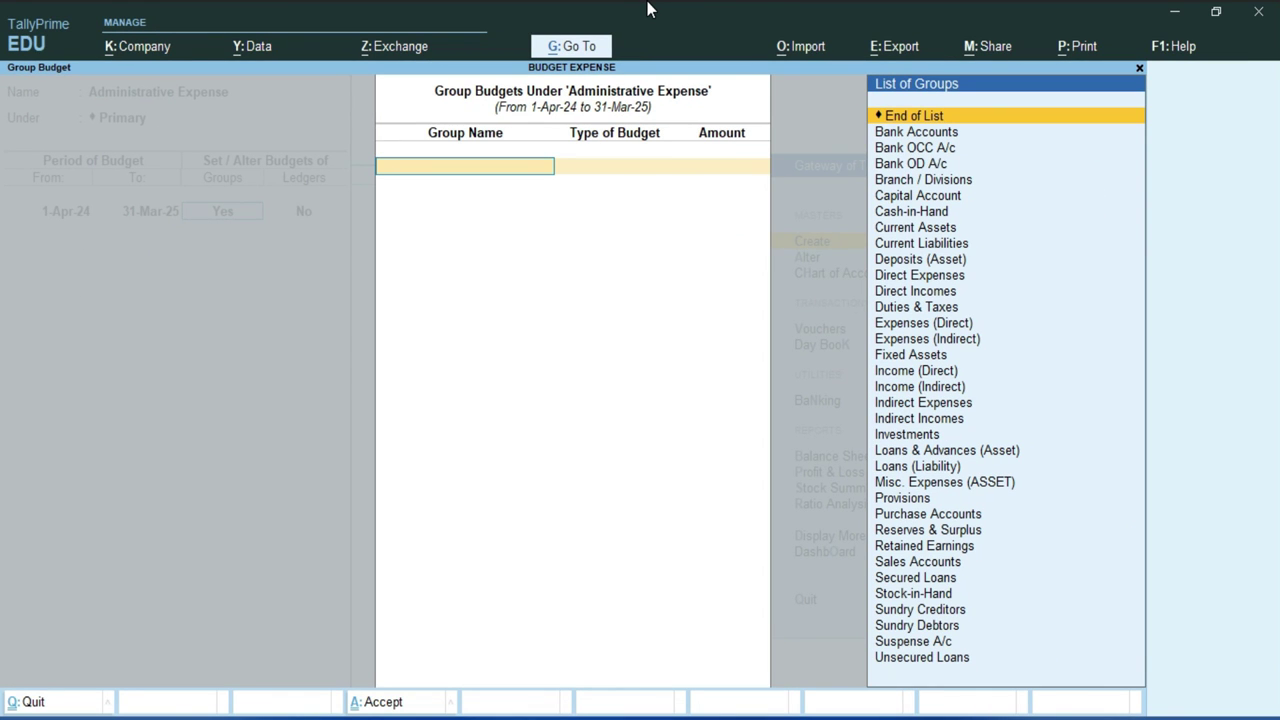
type("ind")
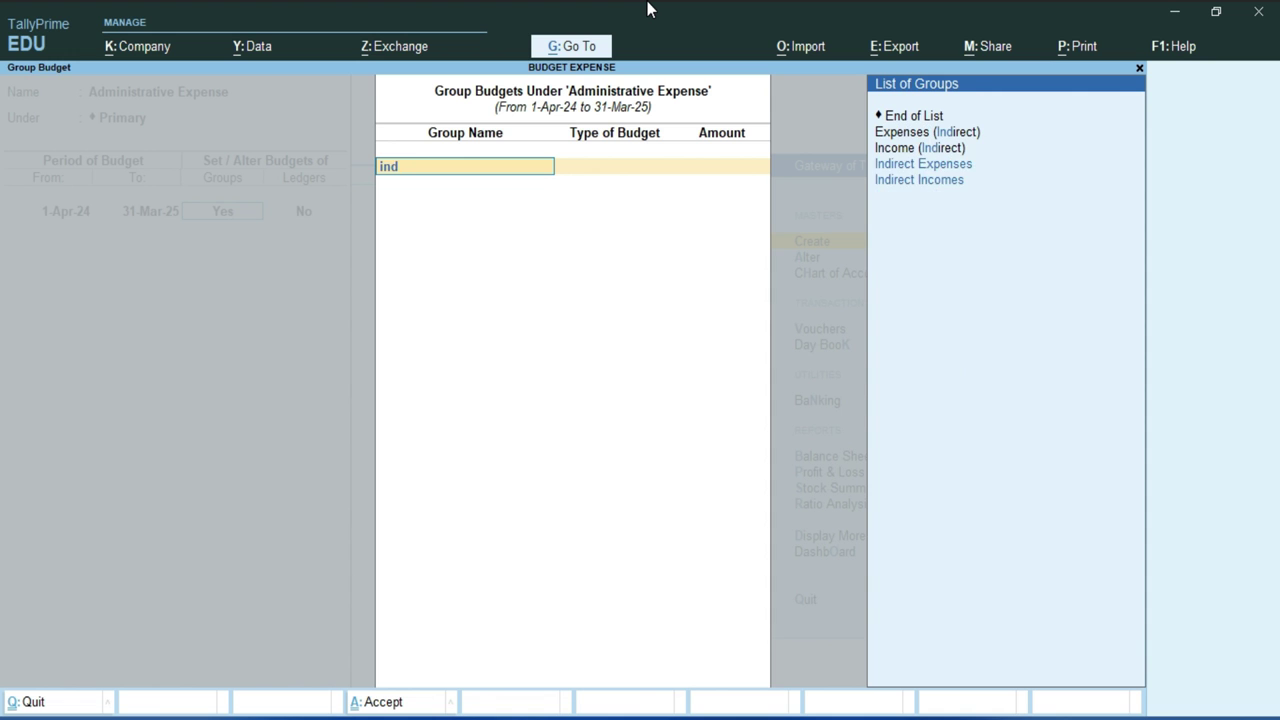
key("Down")
key("Up")
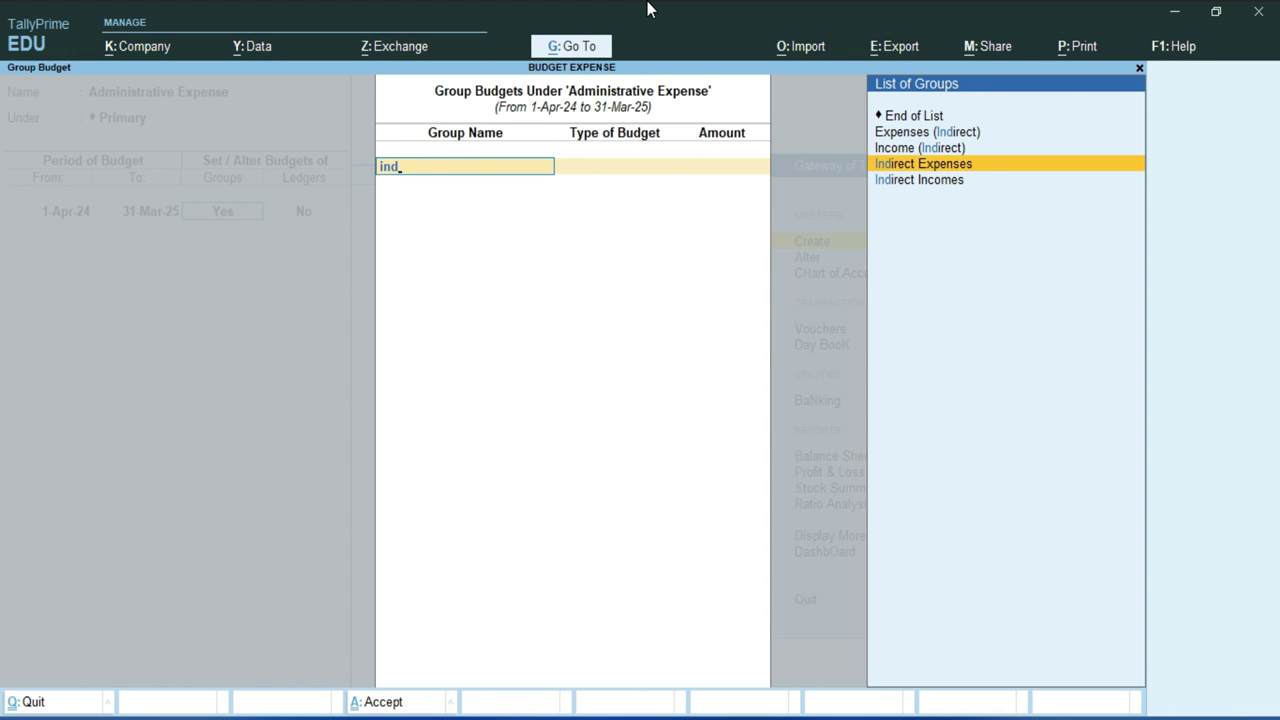
key("Return")
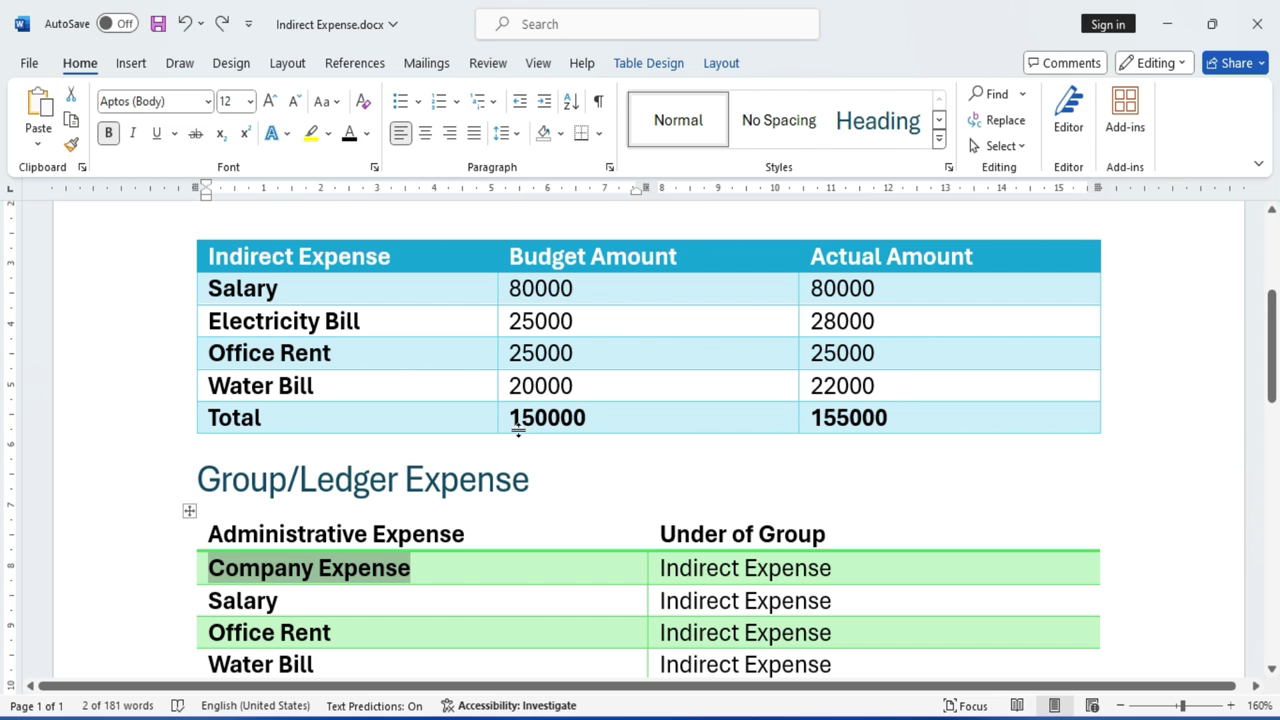
Take the 150000 total from the Word table and enter it for Indirect Expenses.
double_click(514, 420)
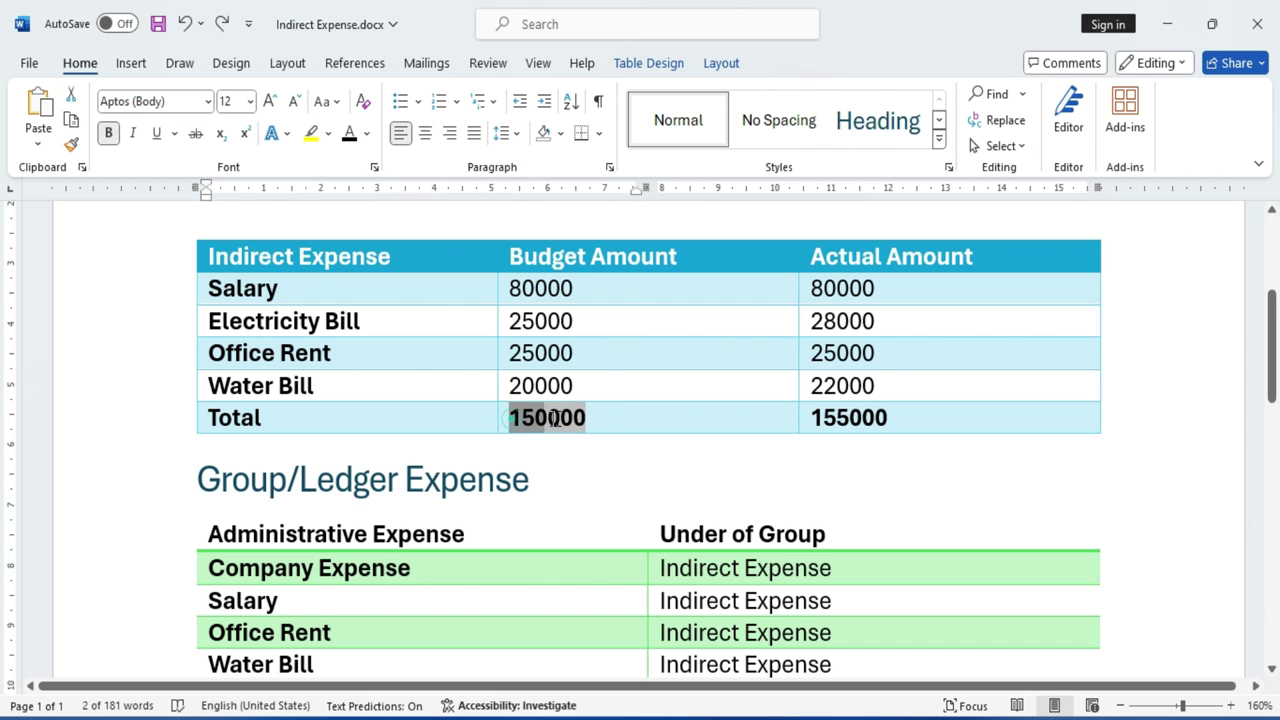
left_click(613, 425)
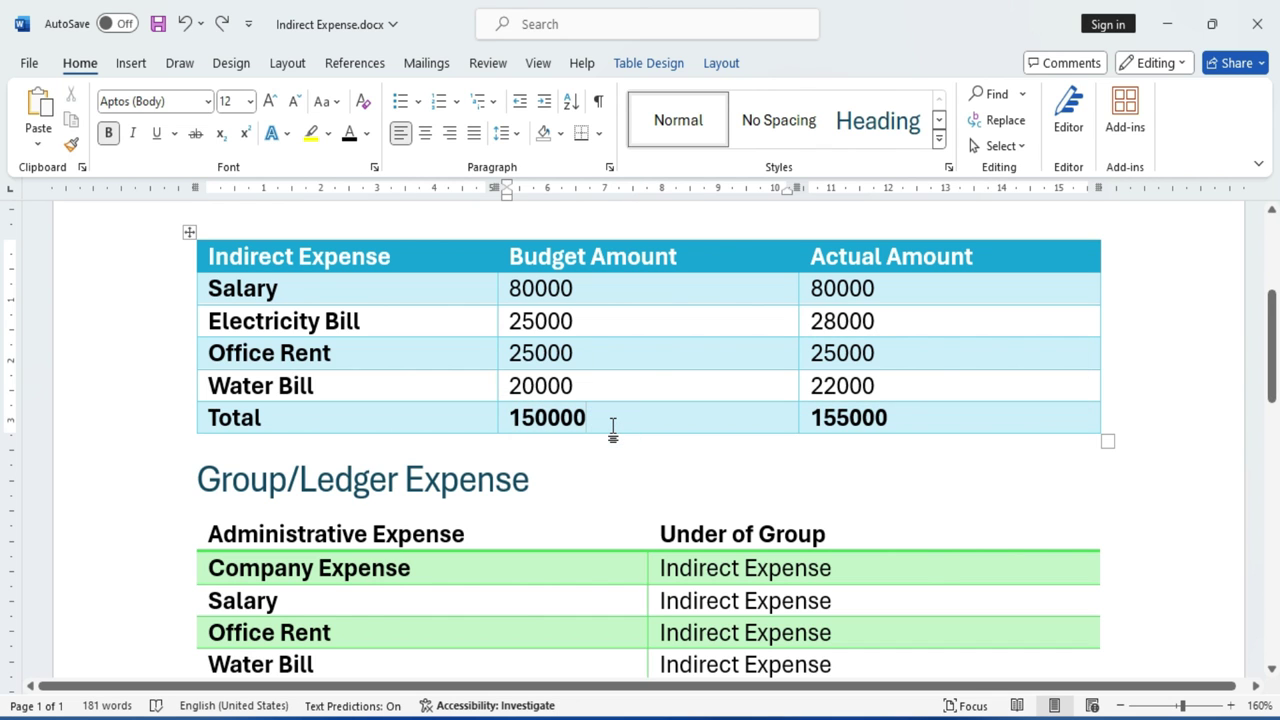
double_click(590, 418)
right_click(588, 419)
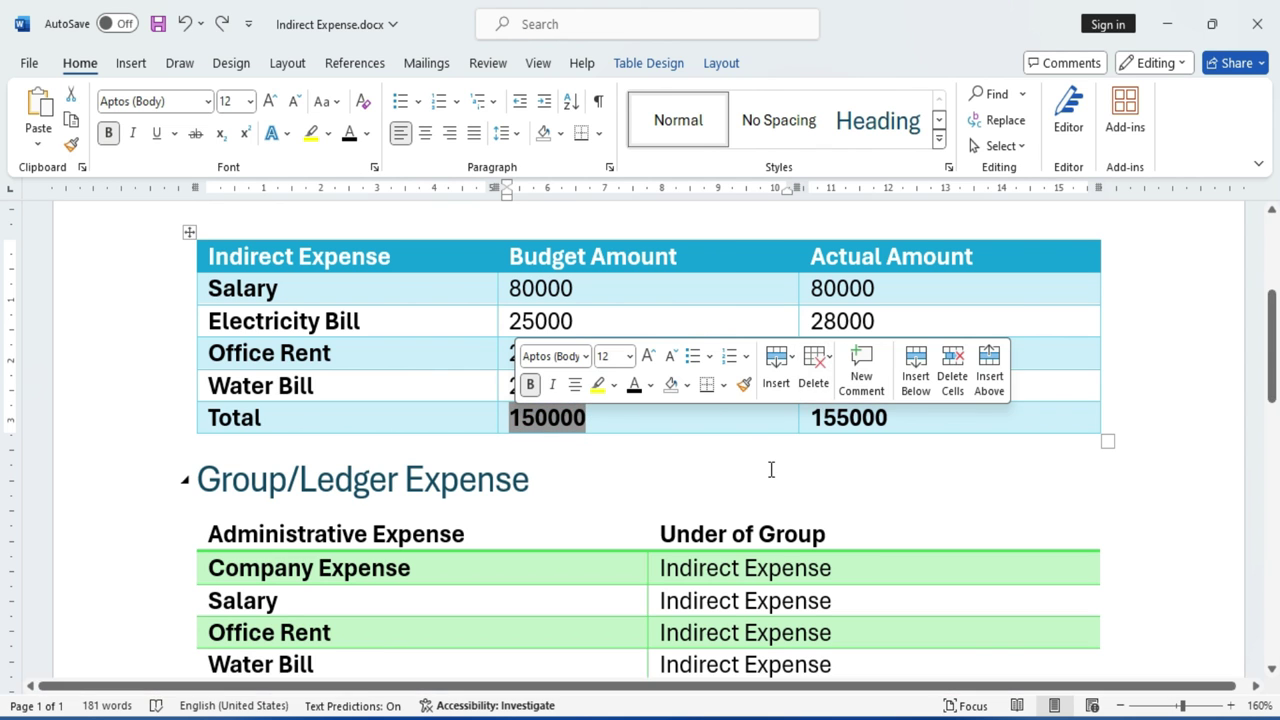
key("alt+Tab")
type("15")
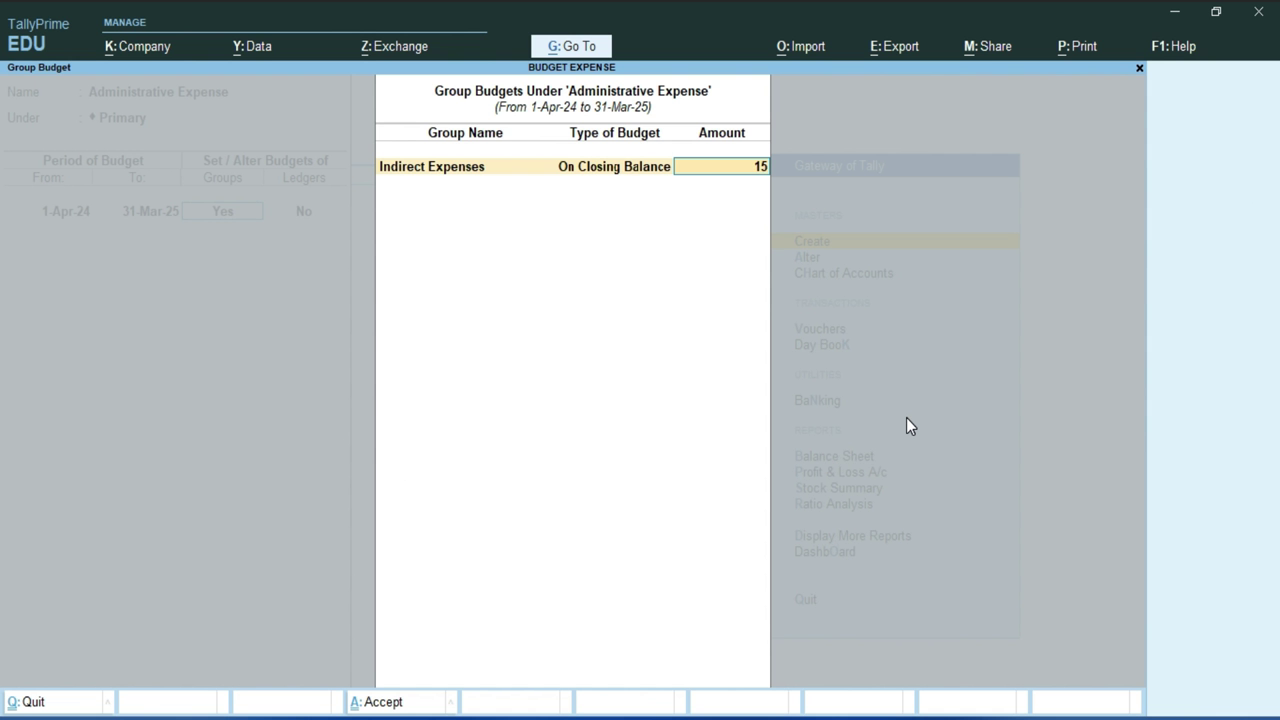
type("0000")
Confirm the 1,50,000 Indirect Expenses budget and enable budgets for individual ledgers.
key("Return")
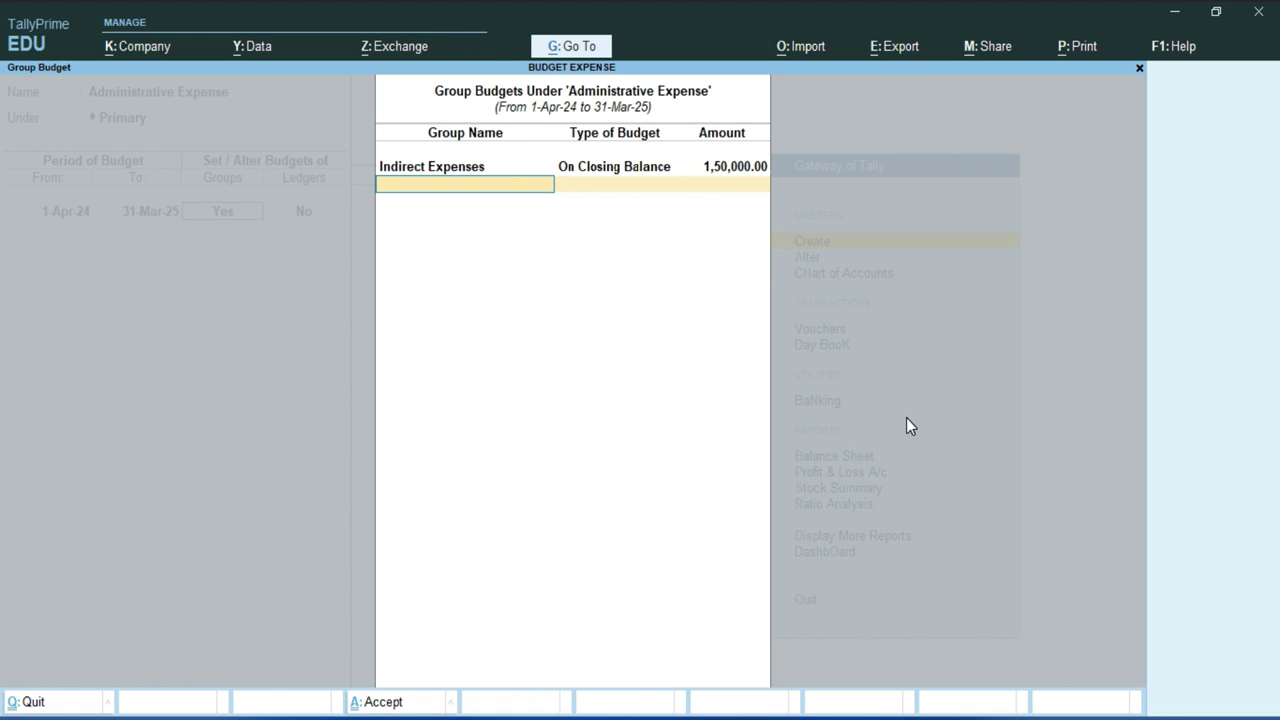
key("Return")
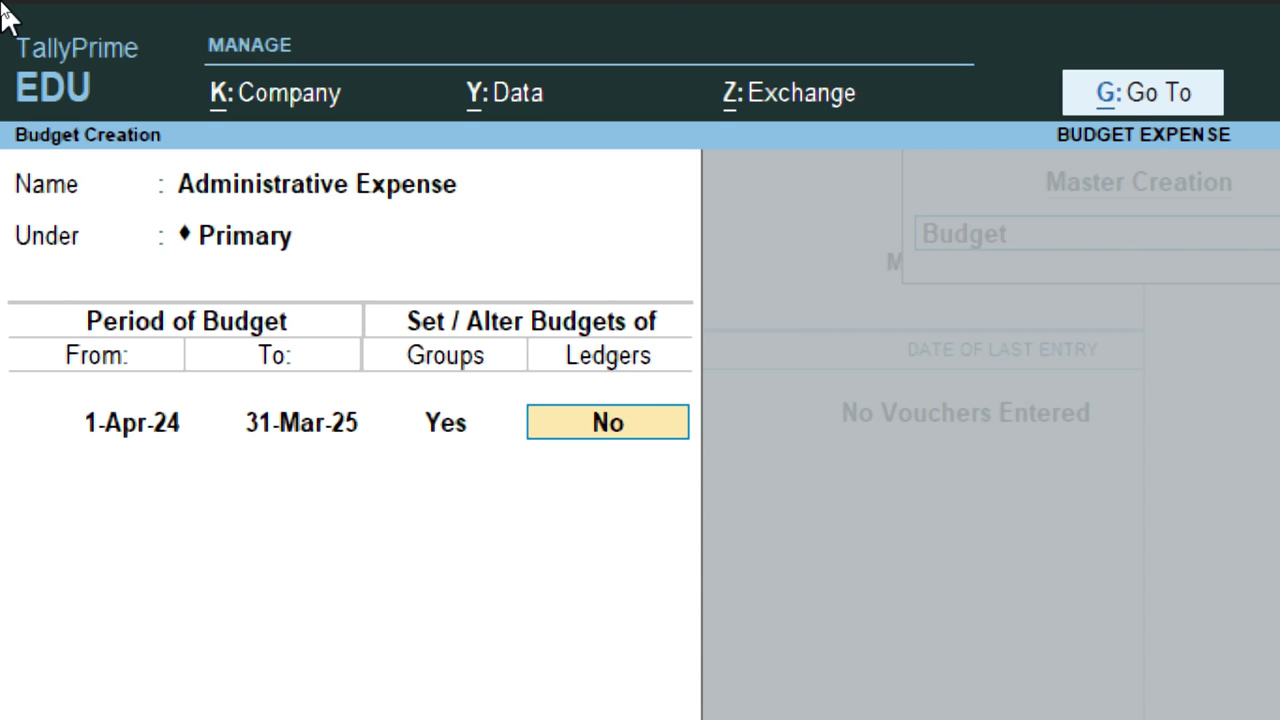
type("y")
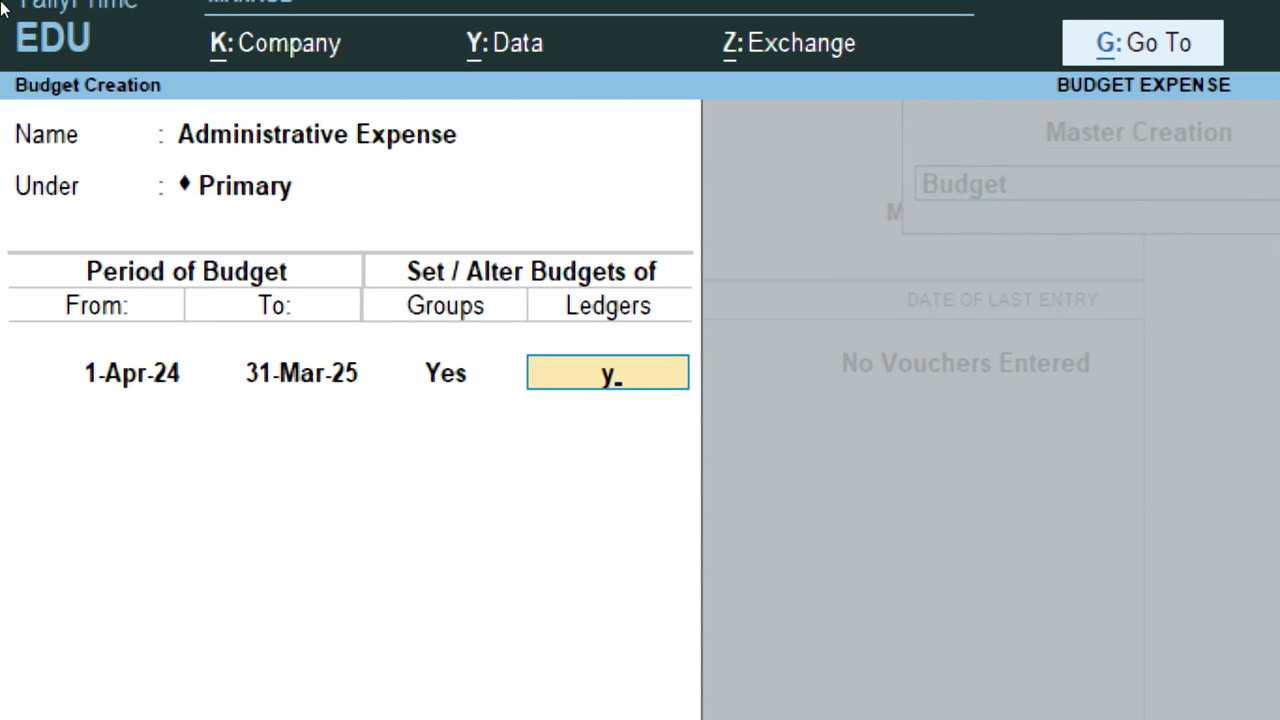
key("Return")
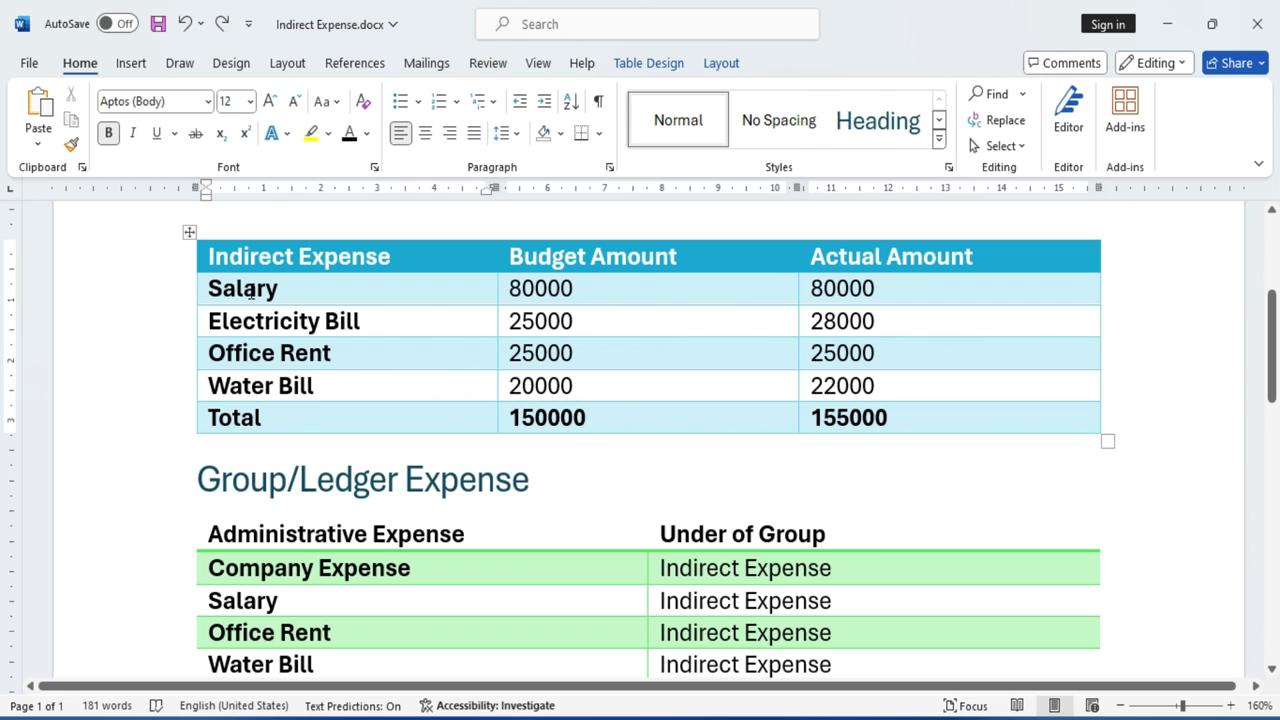
Select 'Salary' in the Word expense table, then return to the TallyPrime ledger budgets.
double_click(250, 291)
left_click(335, 442)
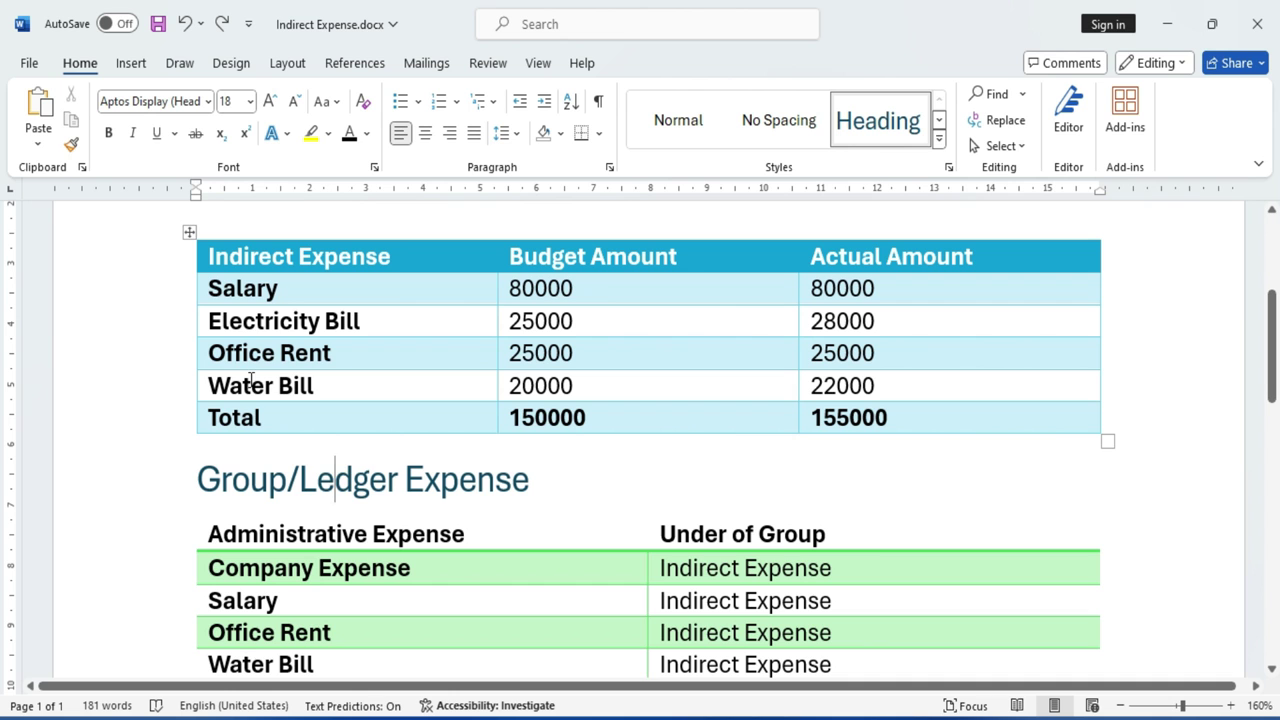
double_click(242, 289)
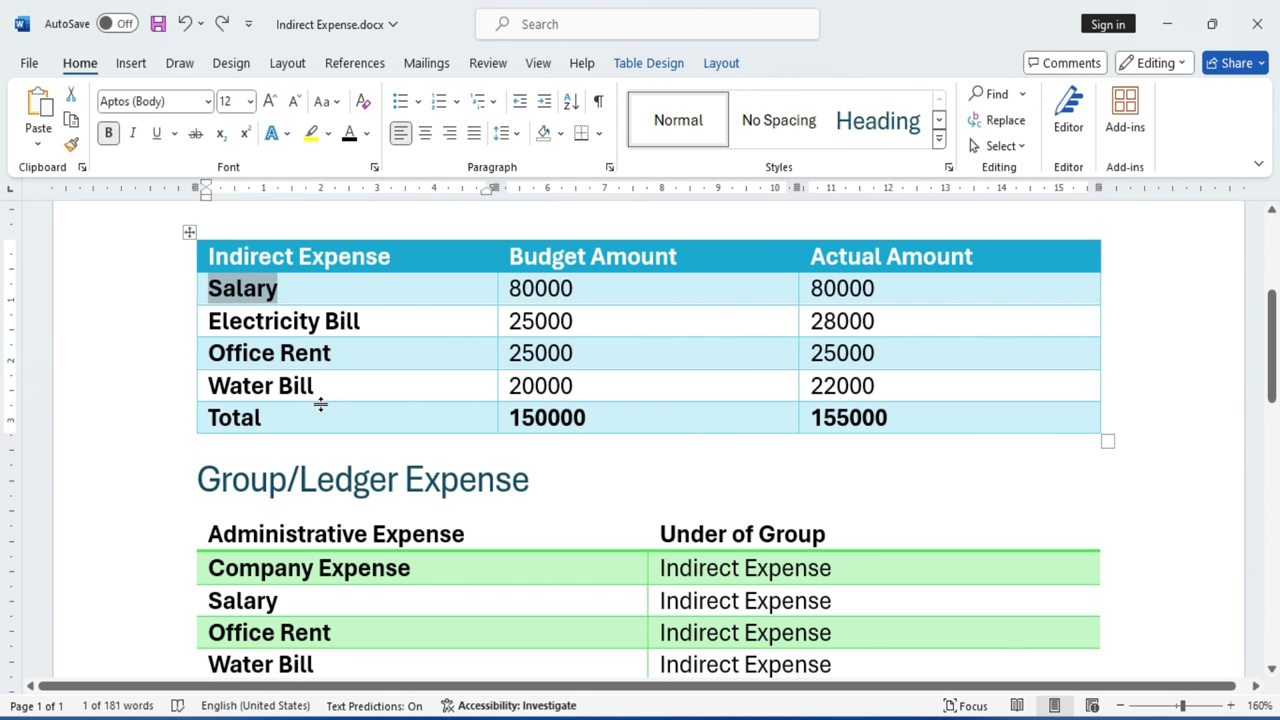
key("alt+Tab")
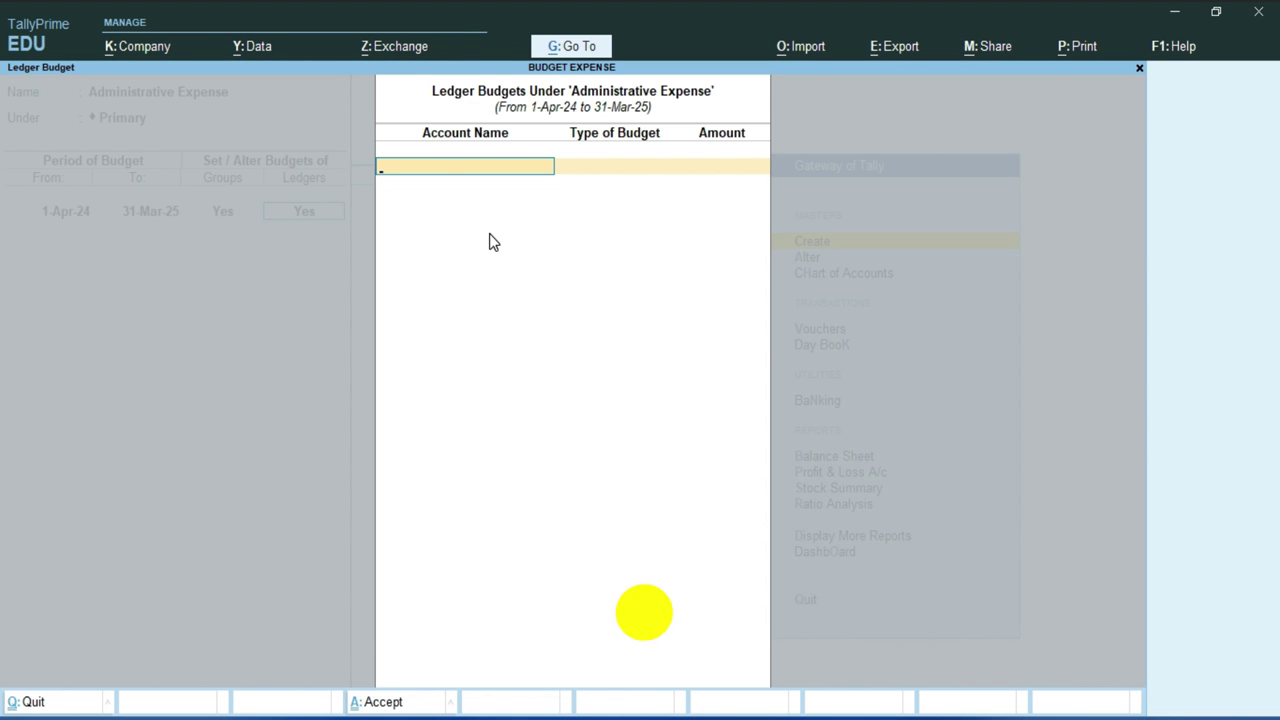
Create the Salary ledger under Indirect Expenses with On Closing Balance as its budget type.
key("alt+c")
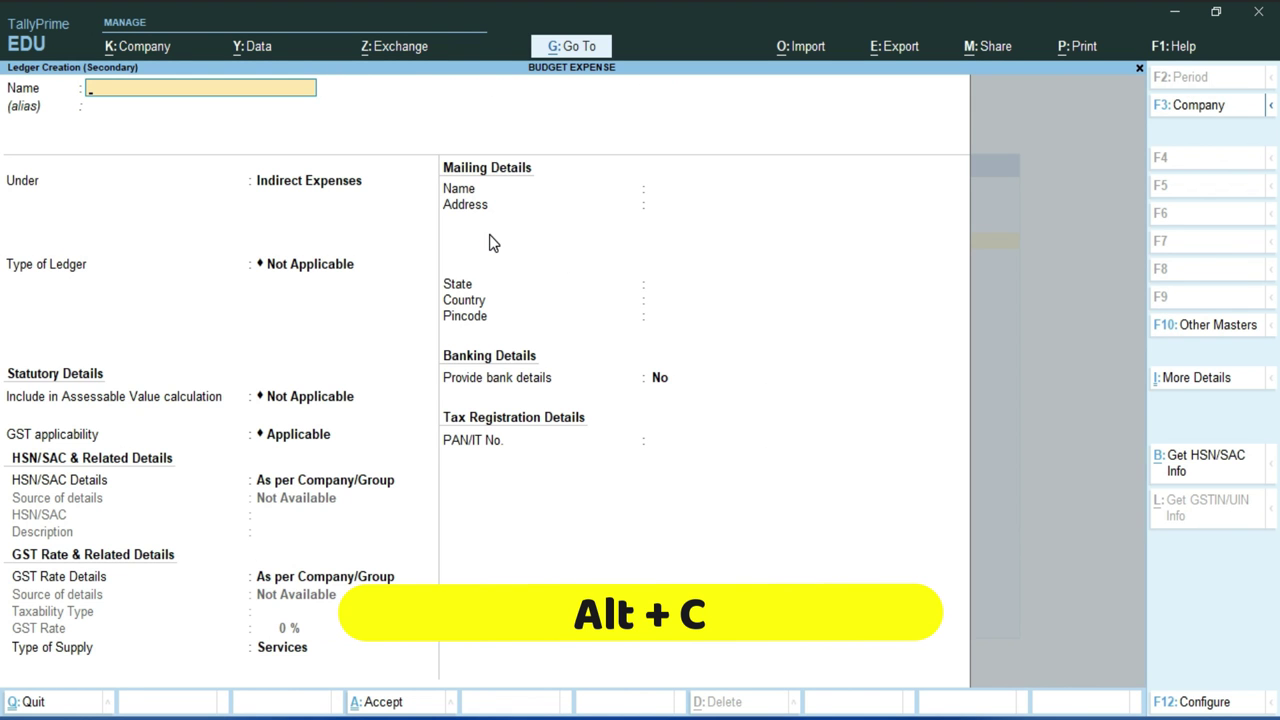
type("Salary")
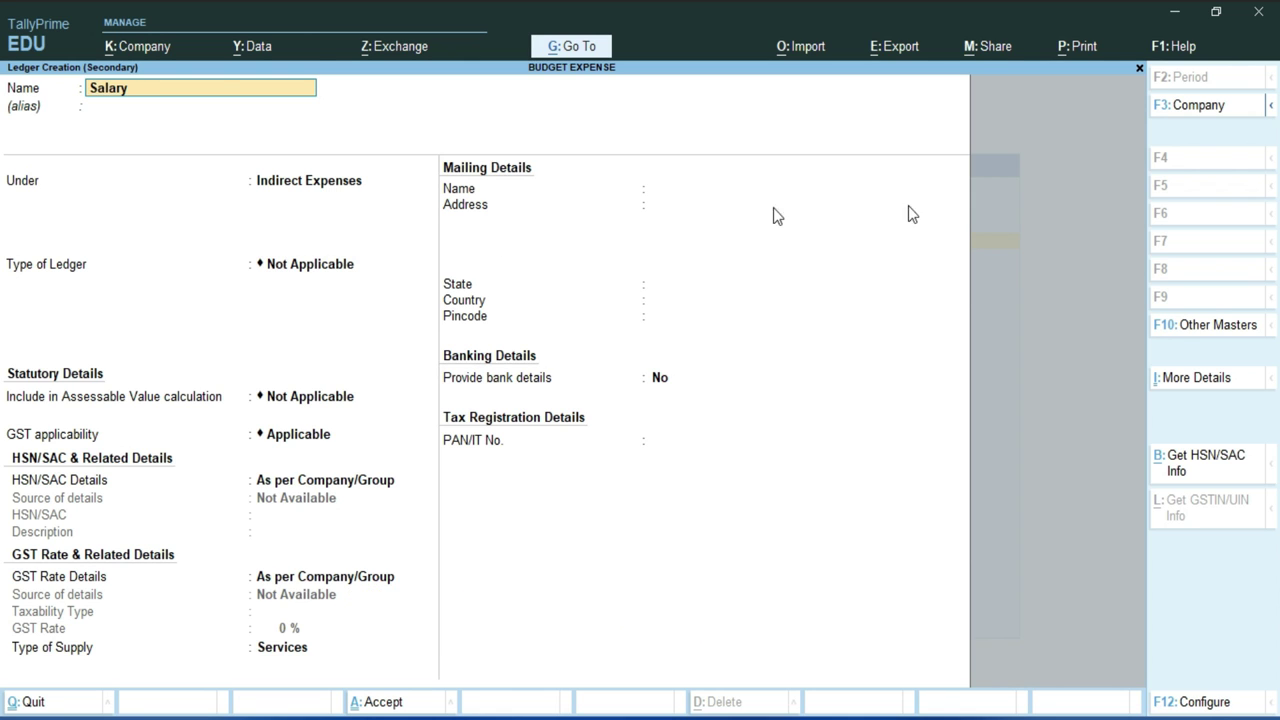
key("Return")
key("Return")
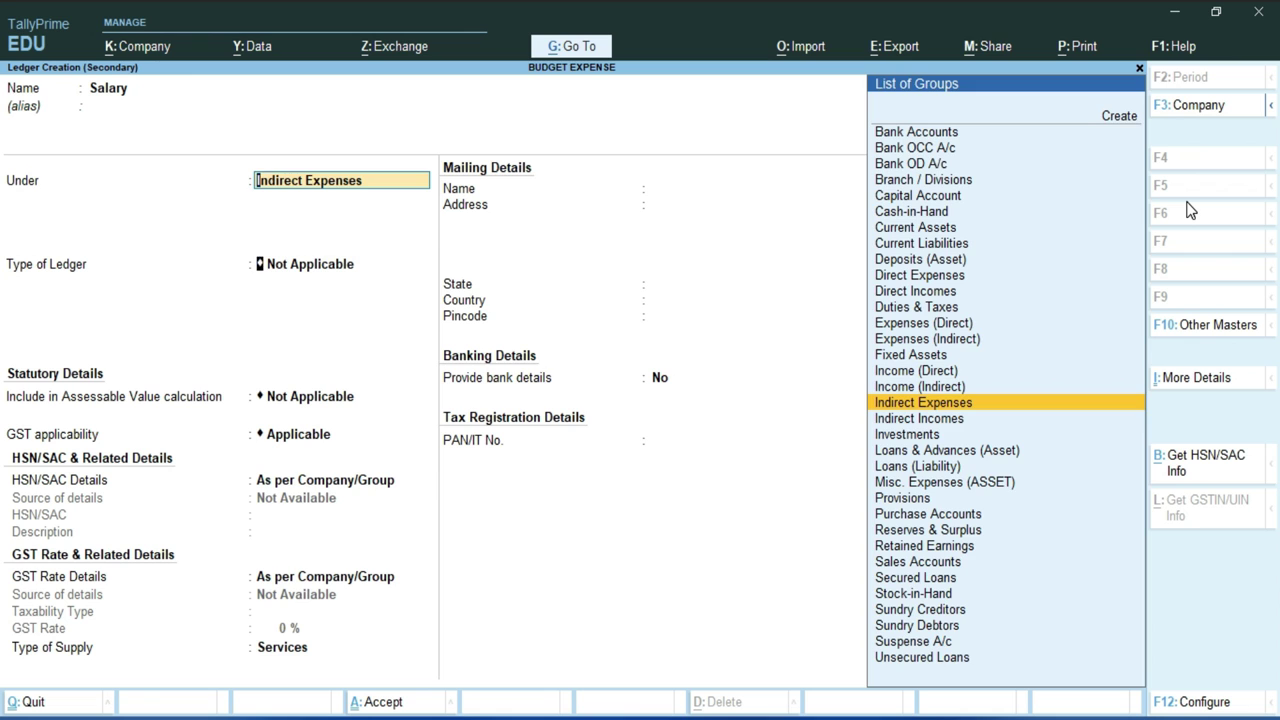
key("Return")
key("Return")
key("Return")
key("Return")
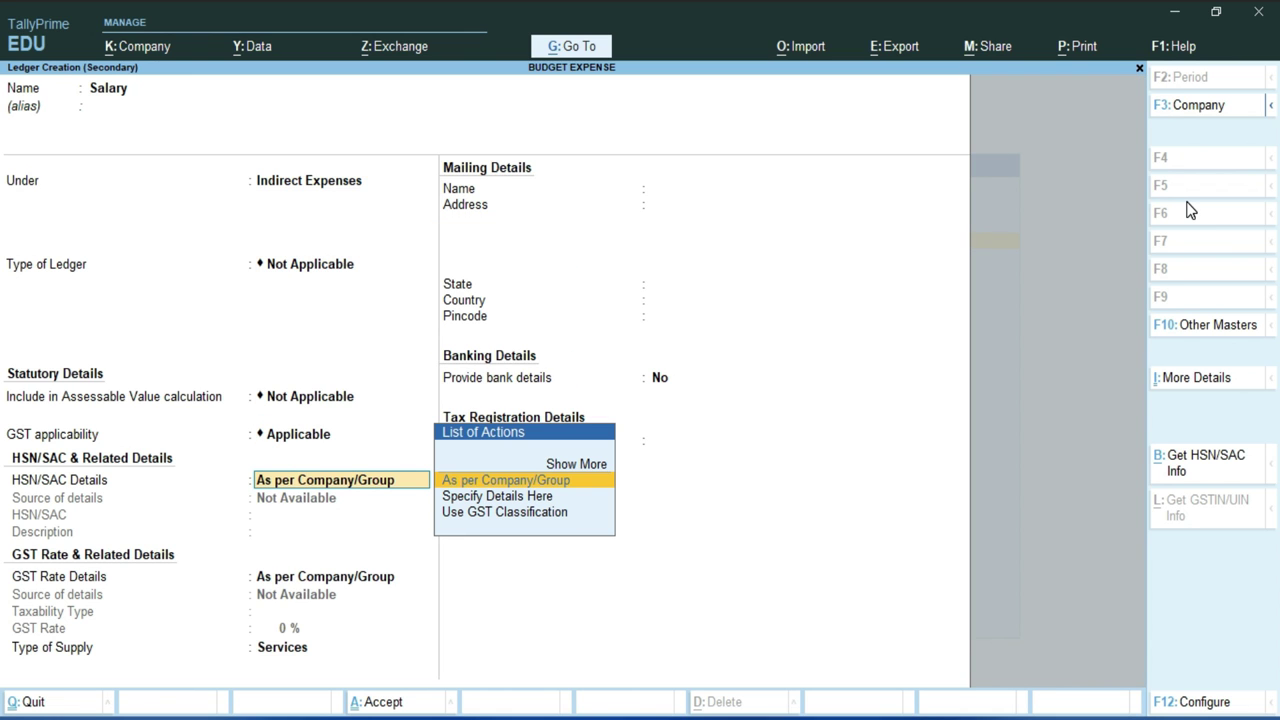
key("ctrl+a")
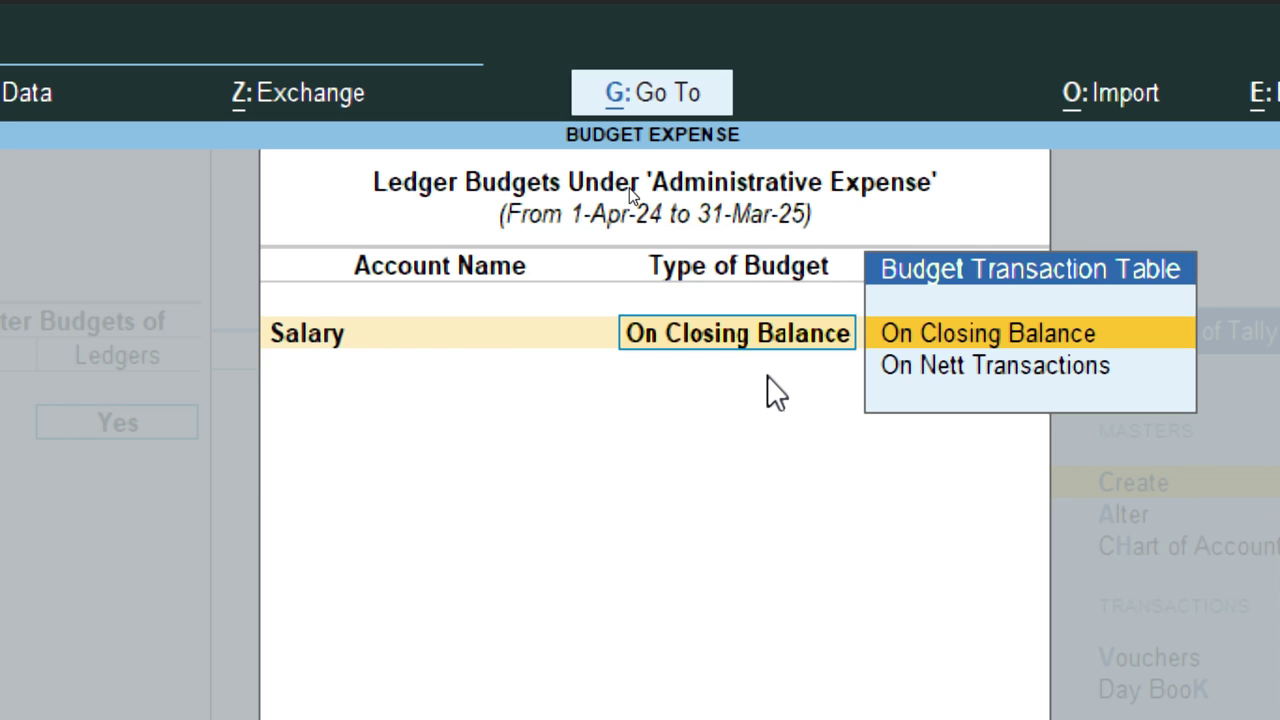
key("Return")
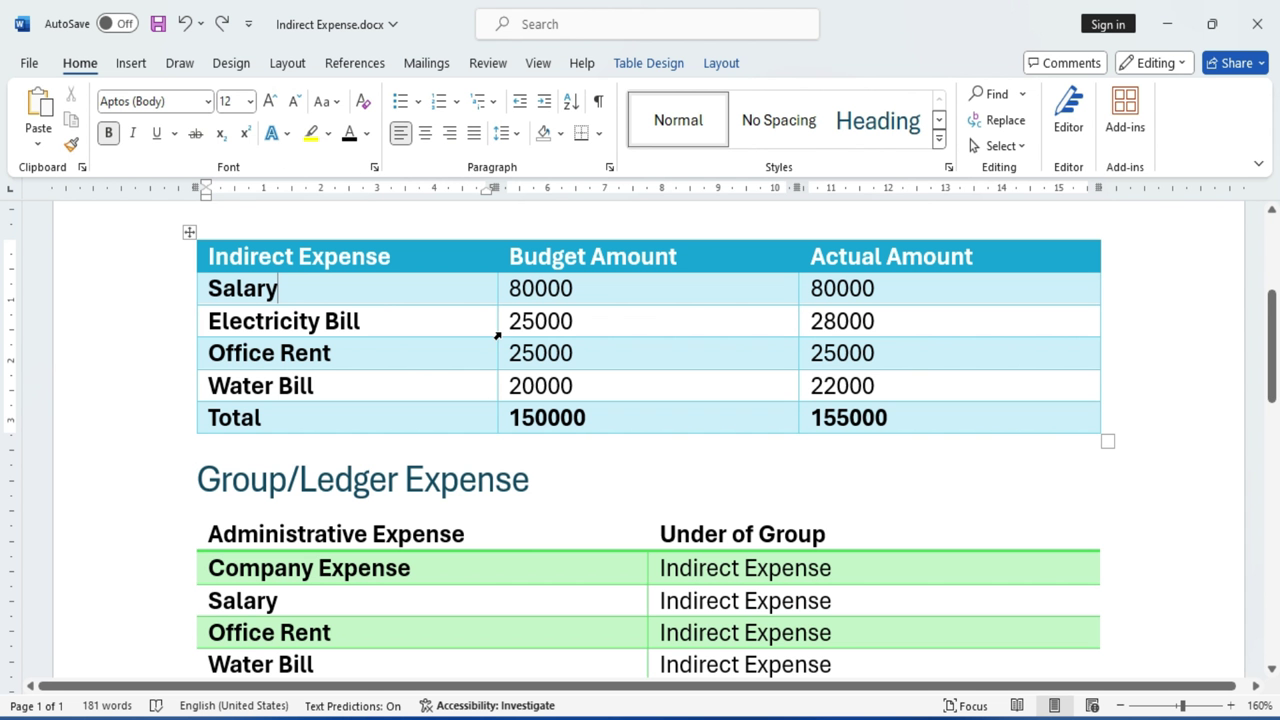
Look up the 80000 Salary amount in Word and budget Salary at 80,000.
left_click(572, 288)
double_click(563, 288)
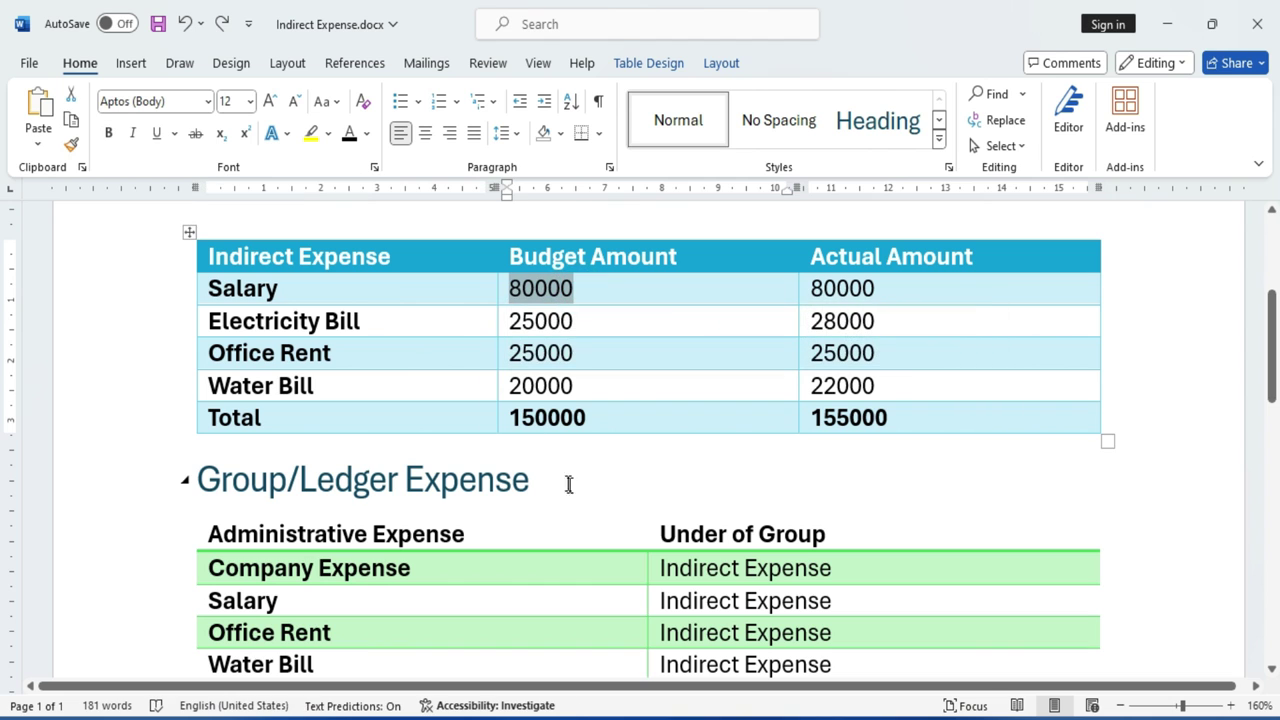
key("alt+Tab")
type("8")
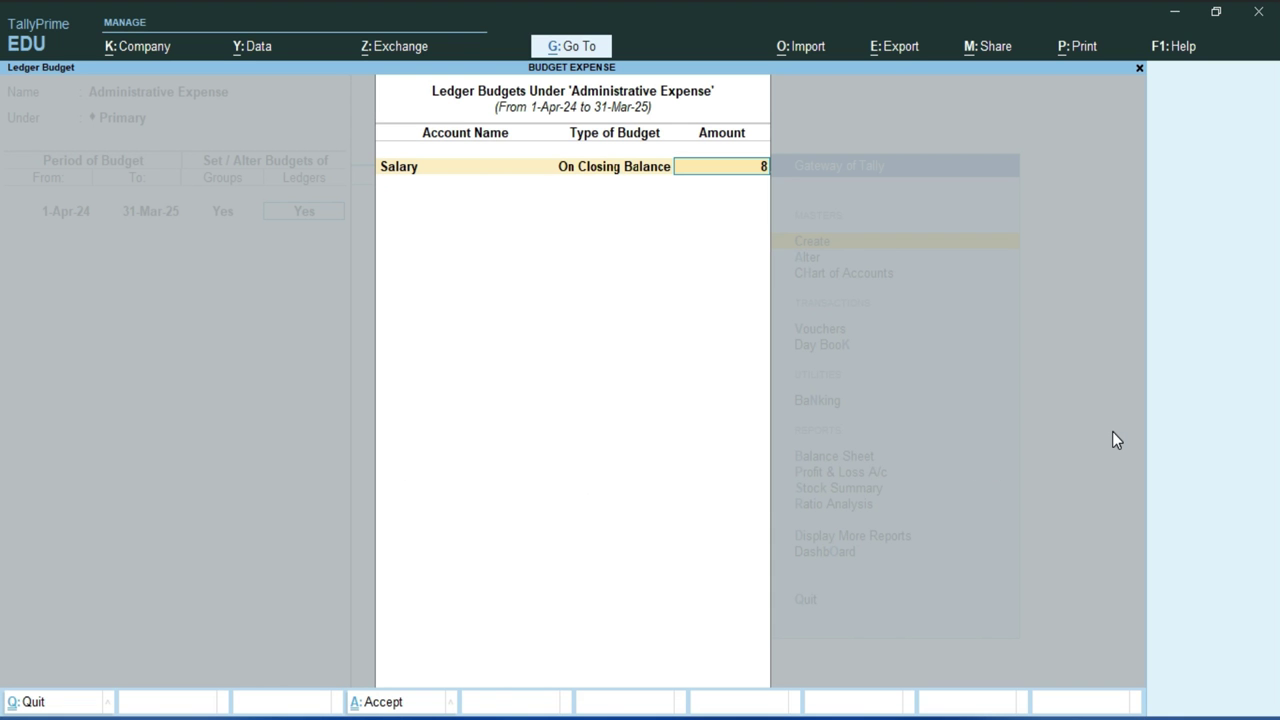
type("0,0000")
key("Return")
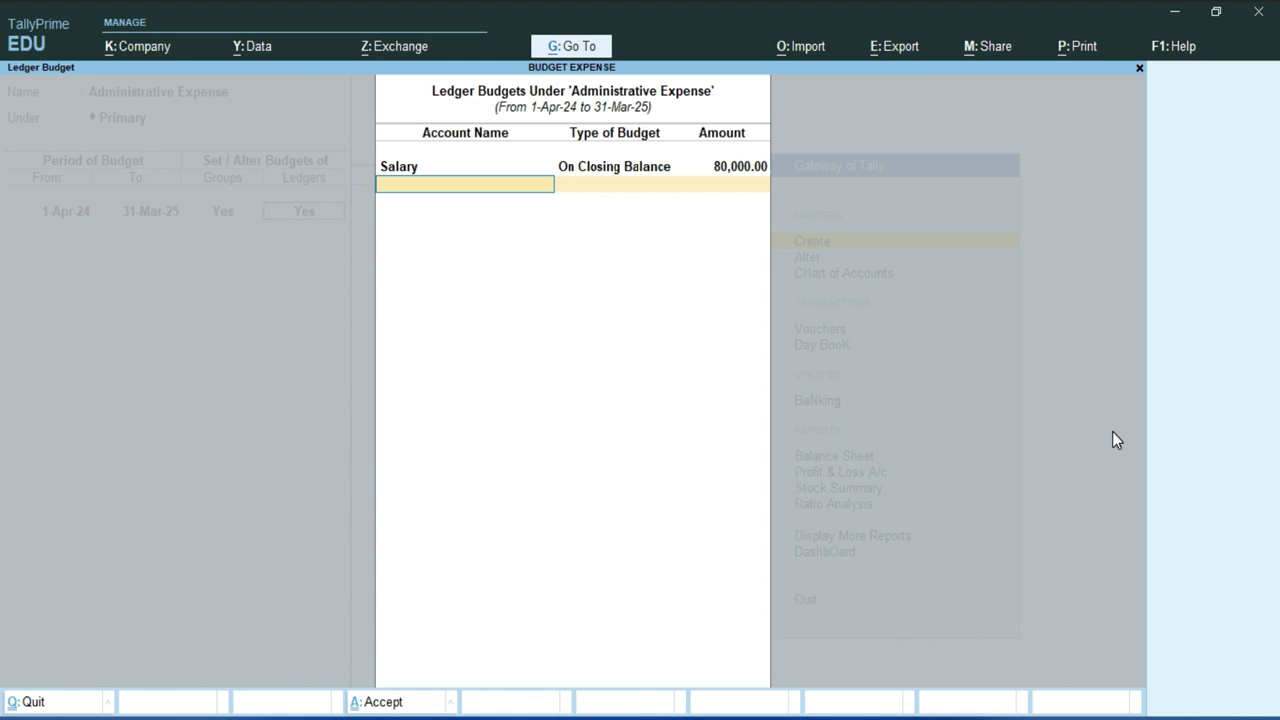
Take the Electricity Bill name from Word and create it as a new ledger.
key("alt+Tab")
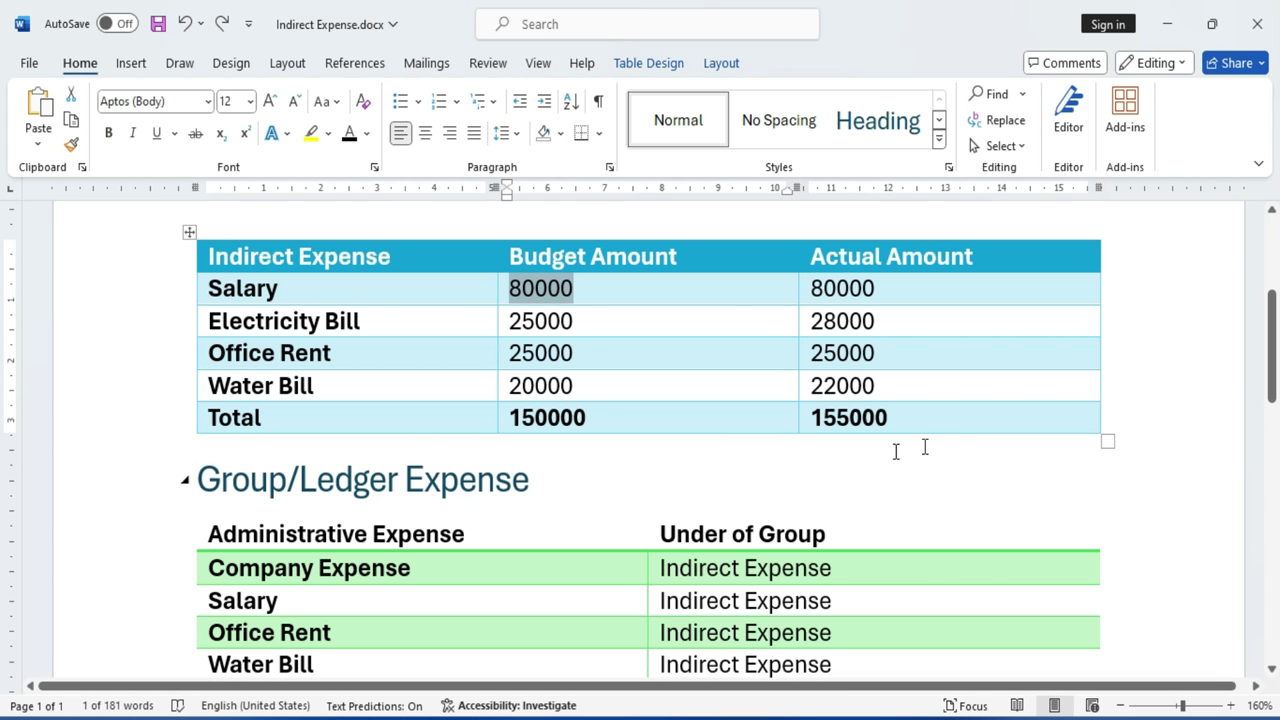
triple_click(376, 325)
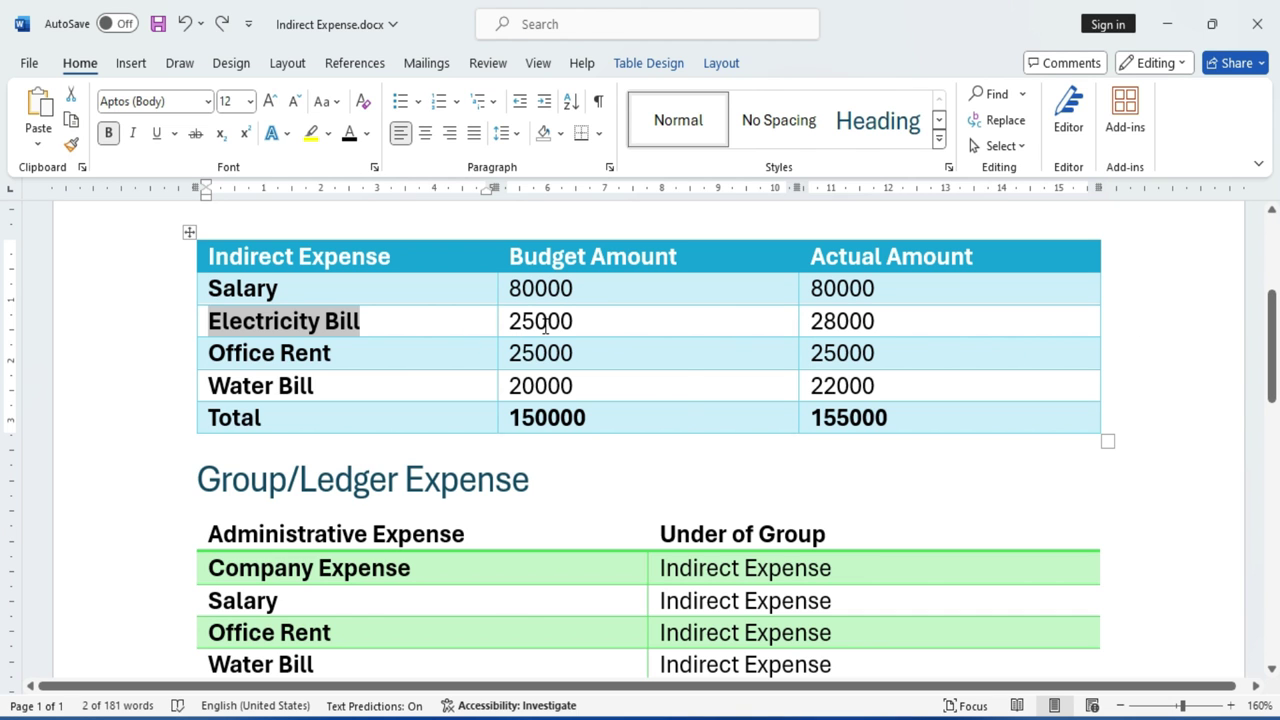
key("alt+Tab")
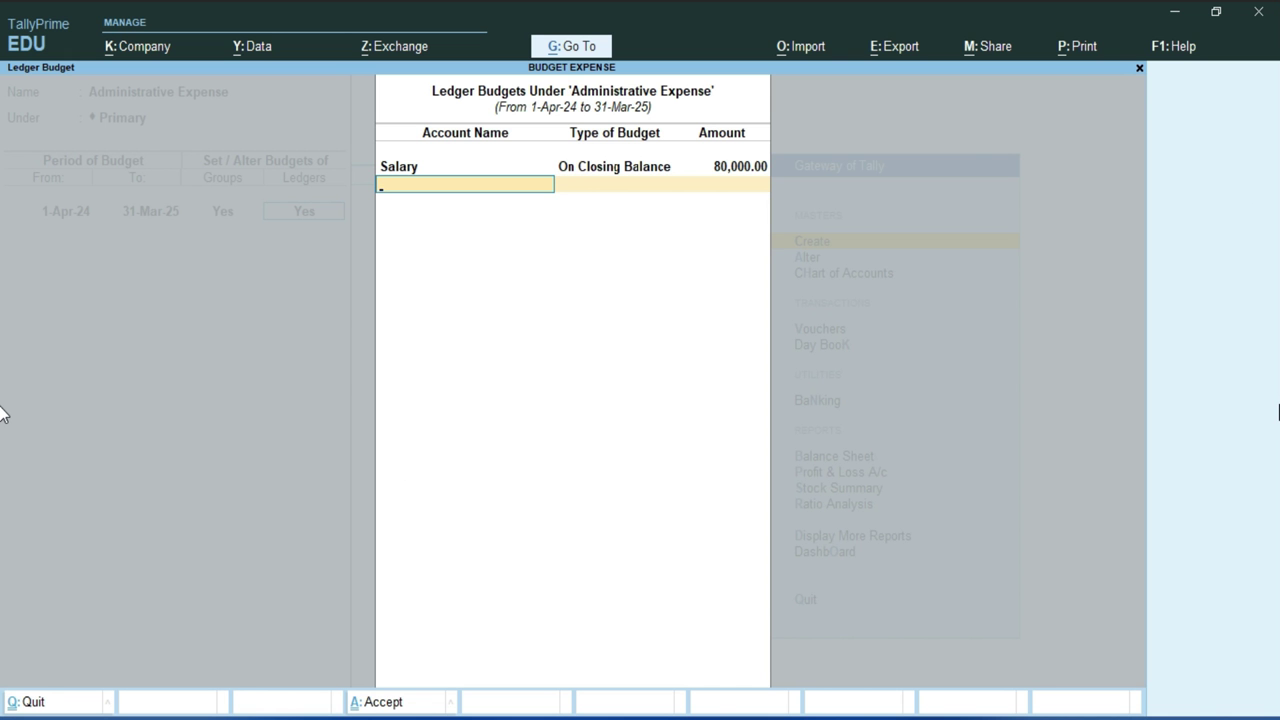
key("alt+c")
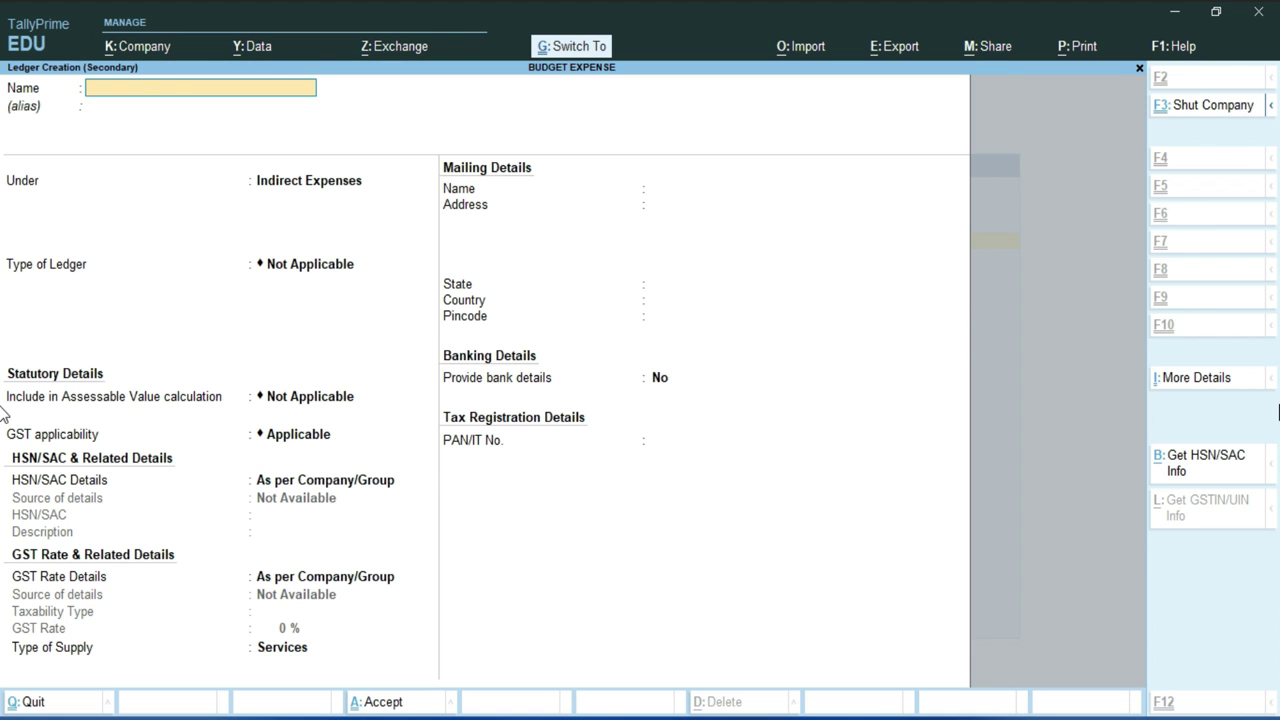
type("Electricity Bill")
key("Return")
key("Return")
key("Return")
key("Return")
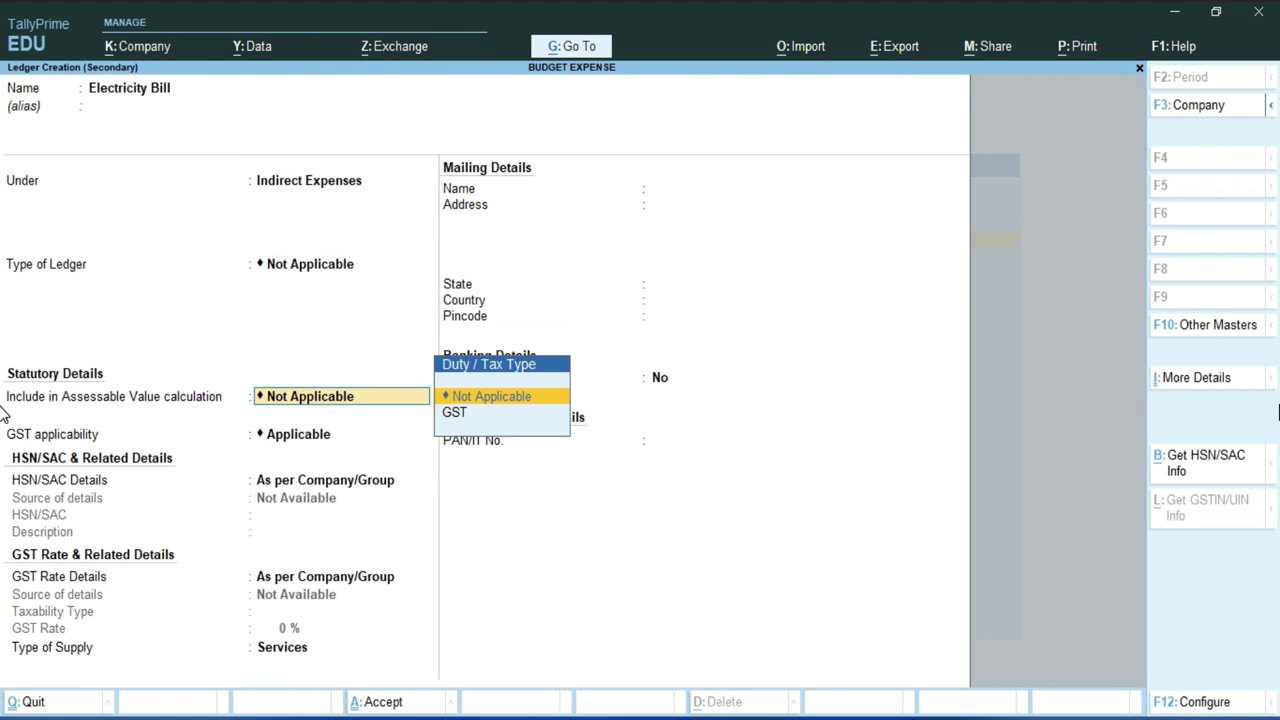
key("ctrl")
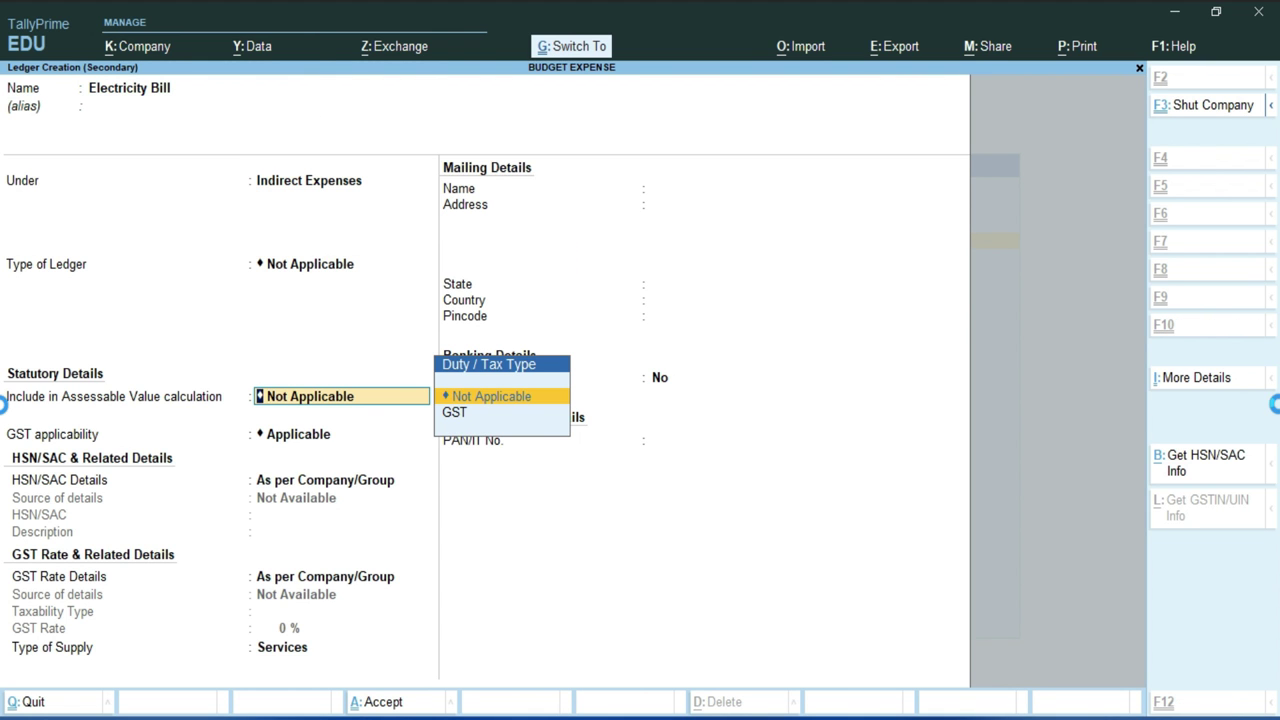
key("ctrl+a")
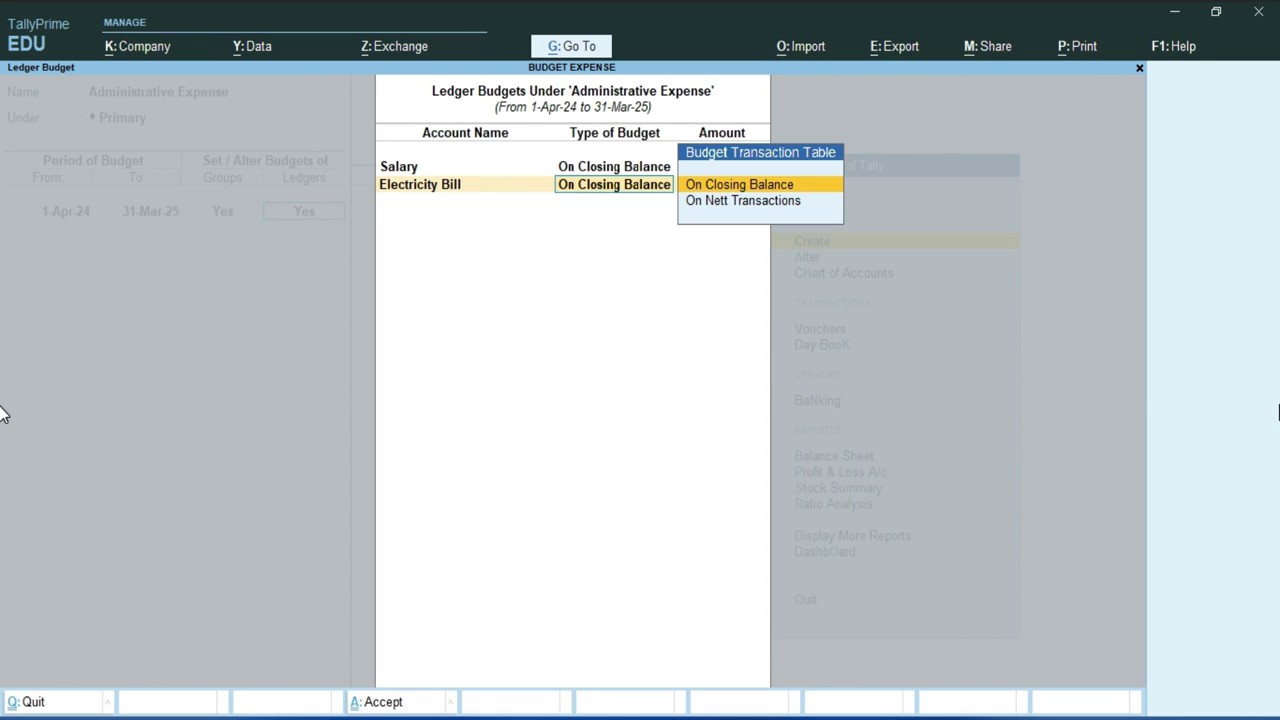
Budget Electricity Bill at 25,000 on closing balance.
key("Return")
type("25")
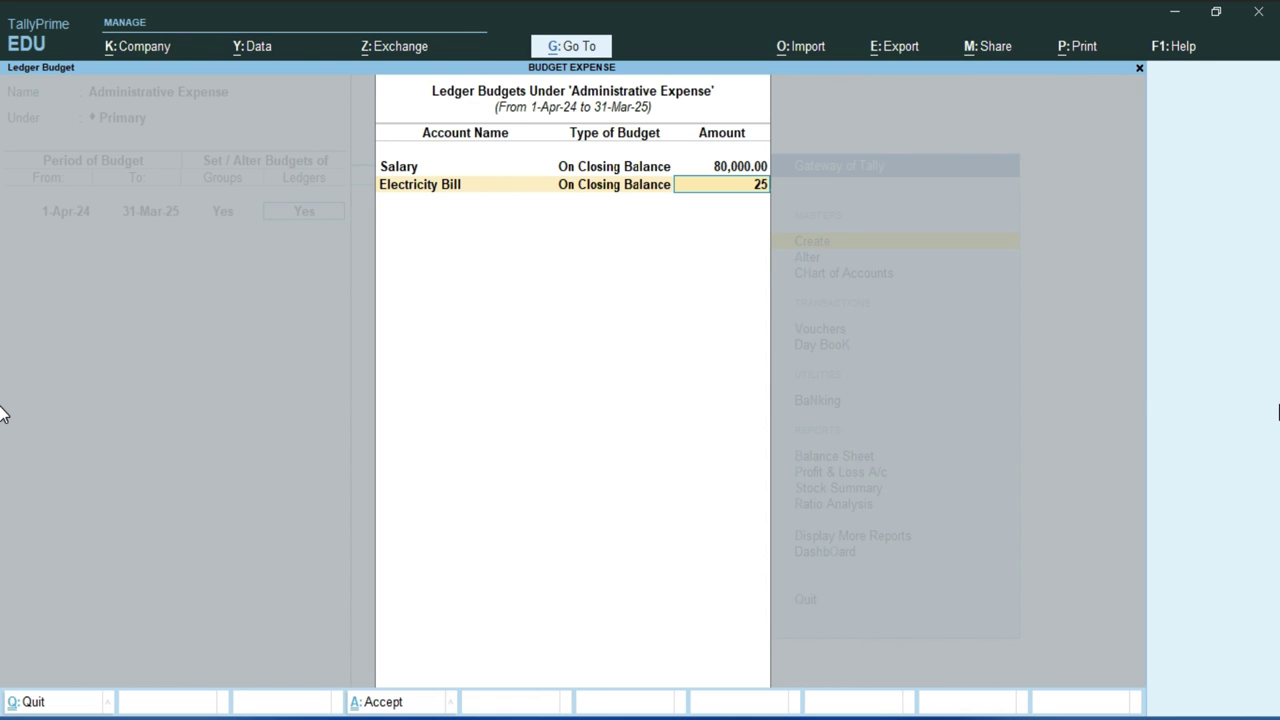
type("000")
key("Return")
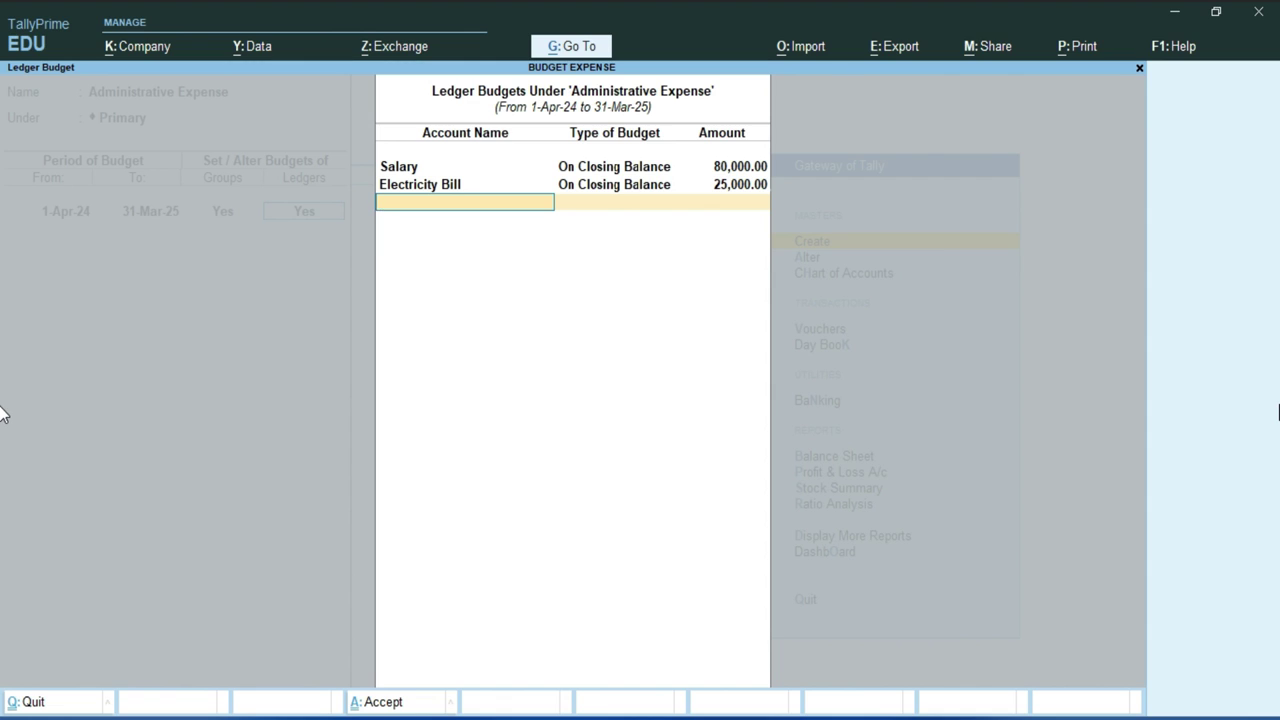
key("alt+Tab")
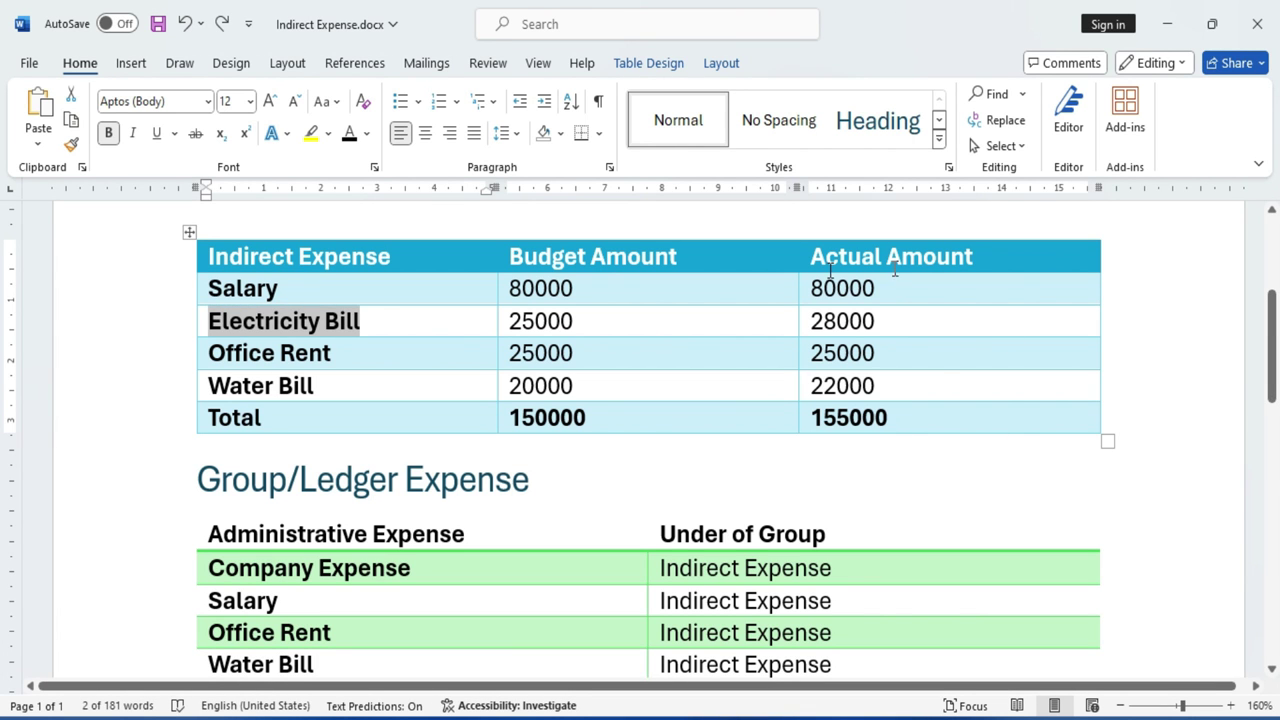
Copy Office Rent from Word and create it as a ledger under Indirect Expenses.
triple_click(345, 356)
key("ctrl+c")
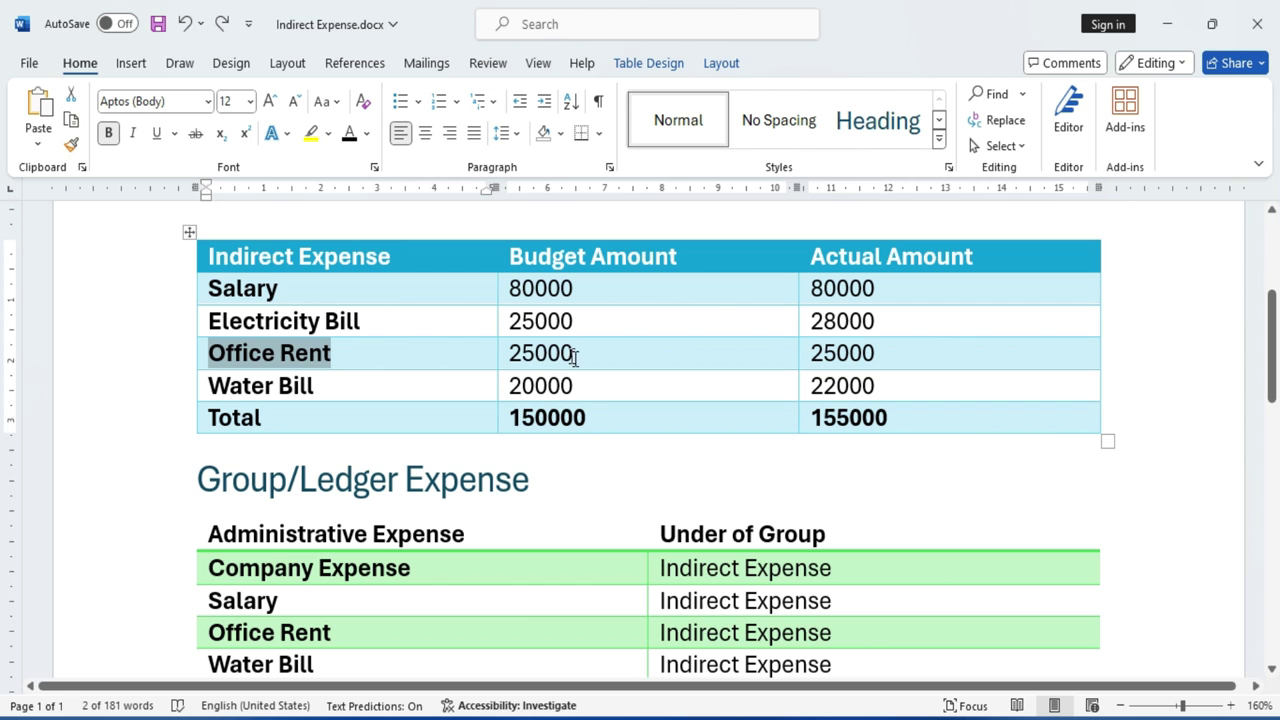
key("alt+Tab")
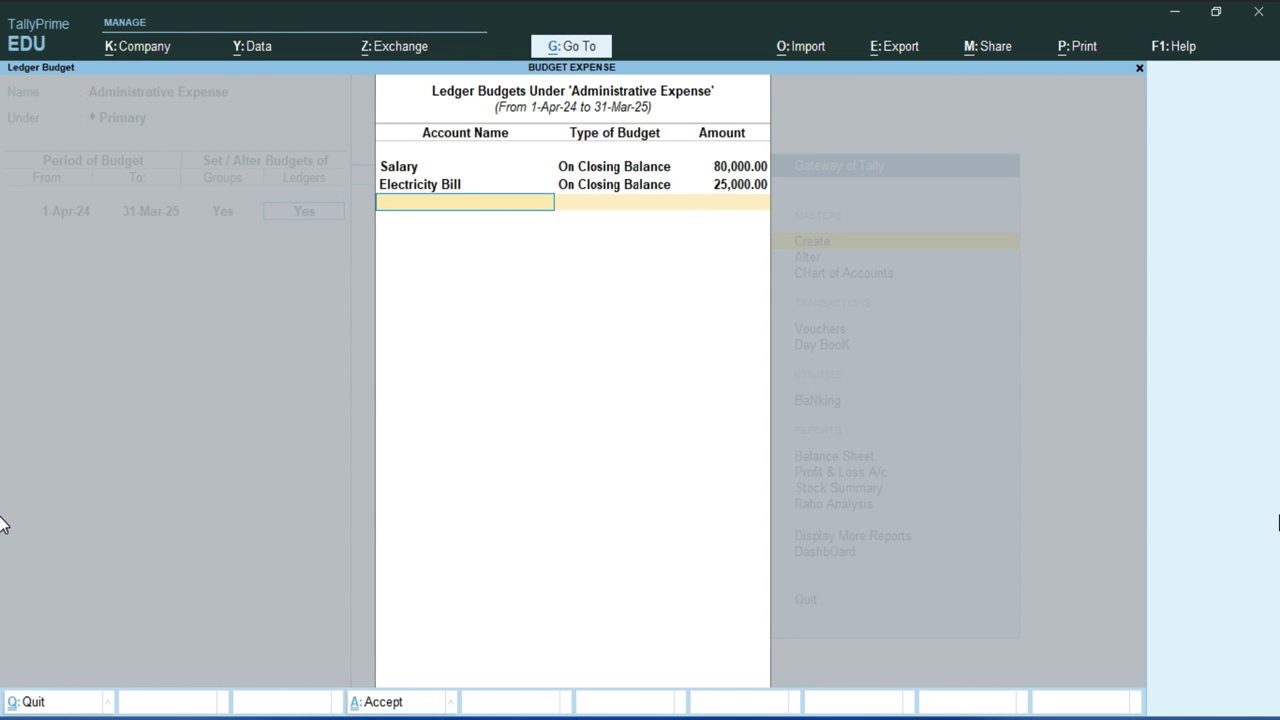
key("alt+c")
key("ctrl+v")
key("Return")
key("Return")
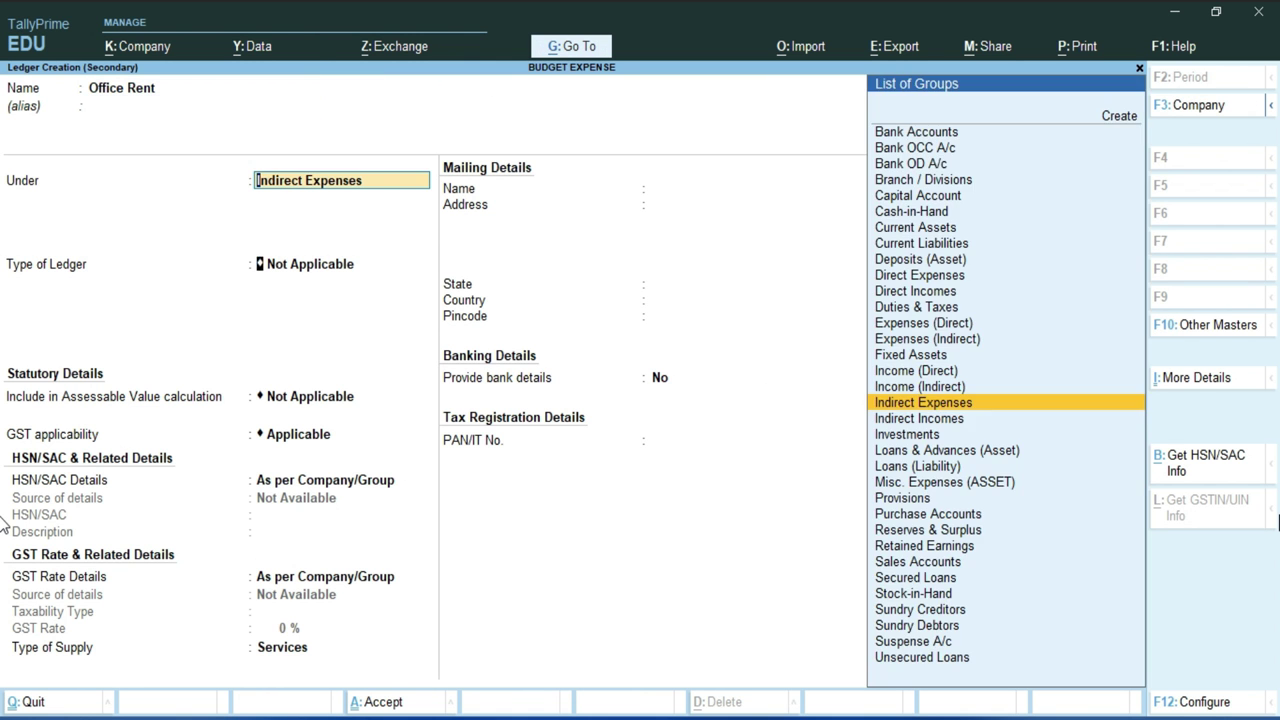
key("Return")
key("ctrl+a")
Budget Office Rent at 25,000 on closing balance, then select Water Bill in Word.
key("Return")
type("25000")
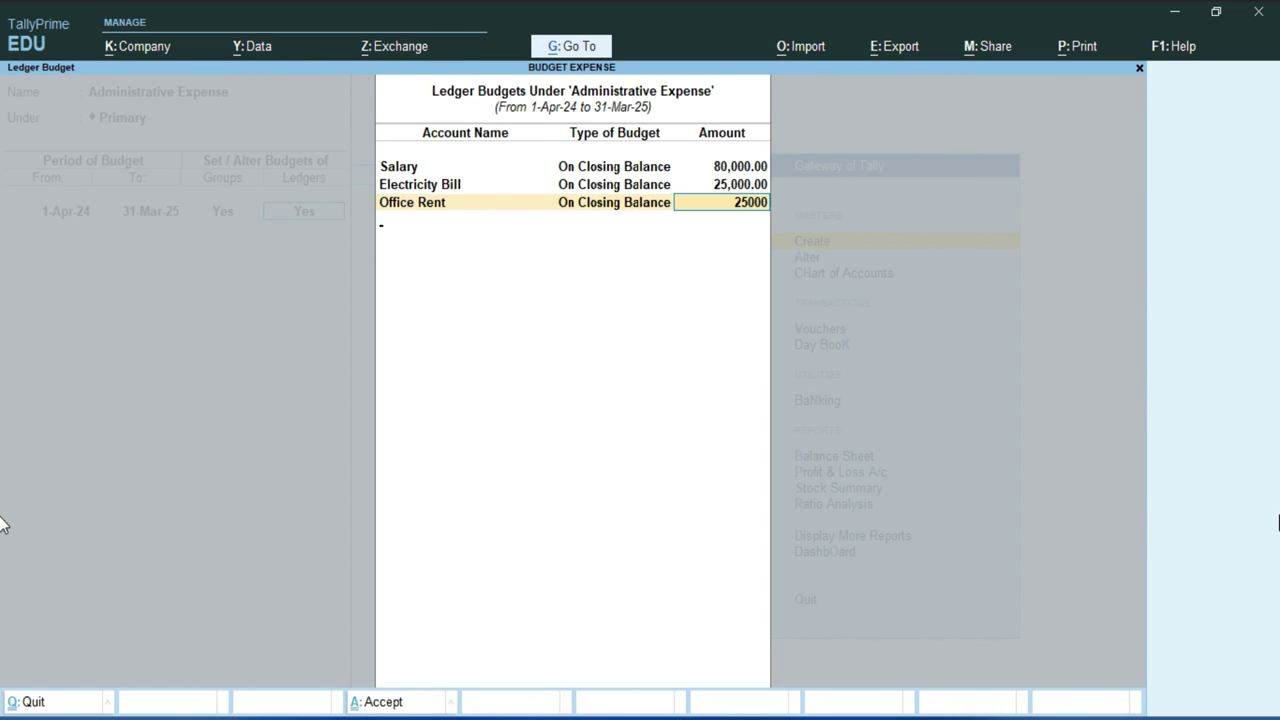
key("Return")
key("alt+Tab")
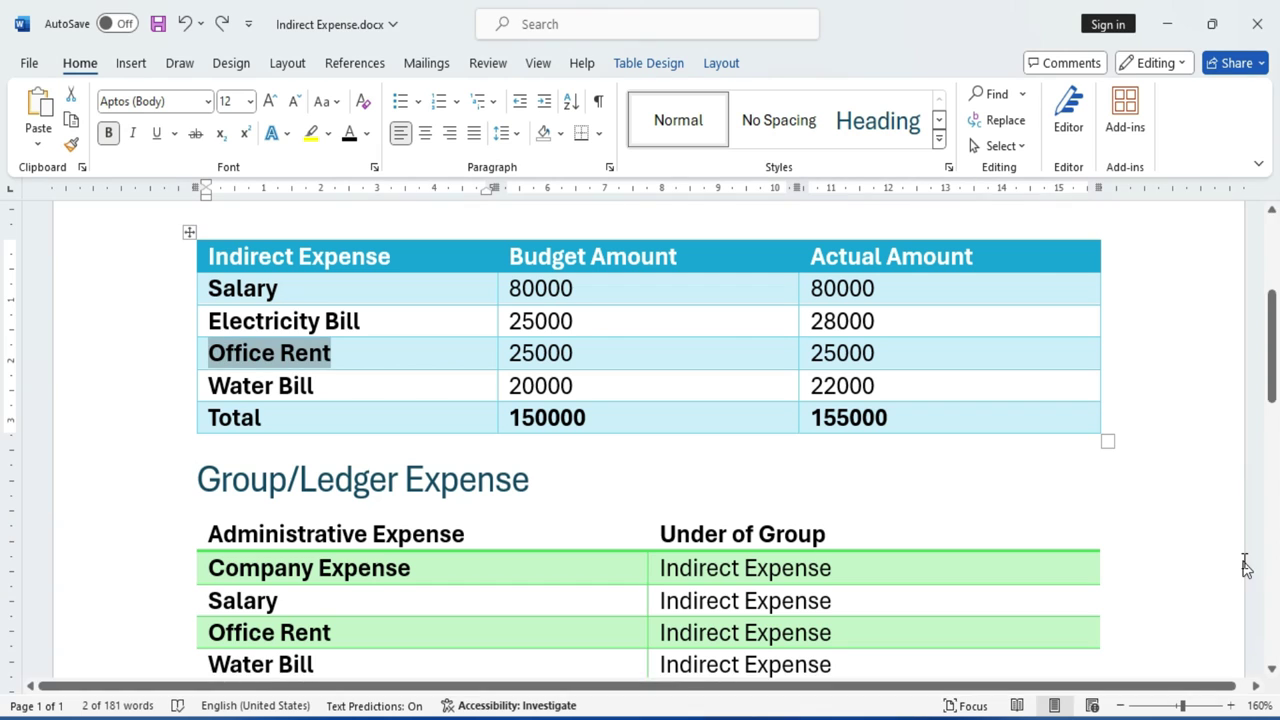
left_click_drag(208, 386, 320, 390)
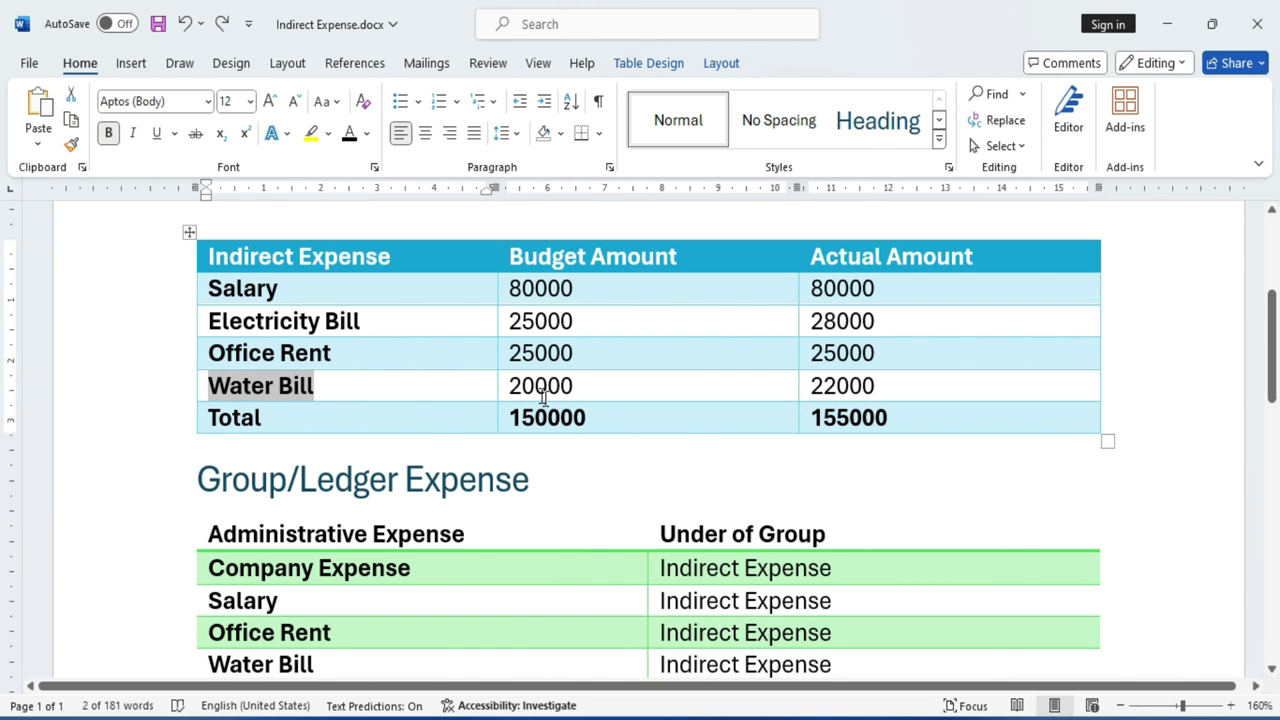
Create the Water Bill ledger and budget it at 20,000 on closing balance.
key("alt+Tab")
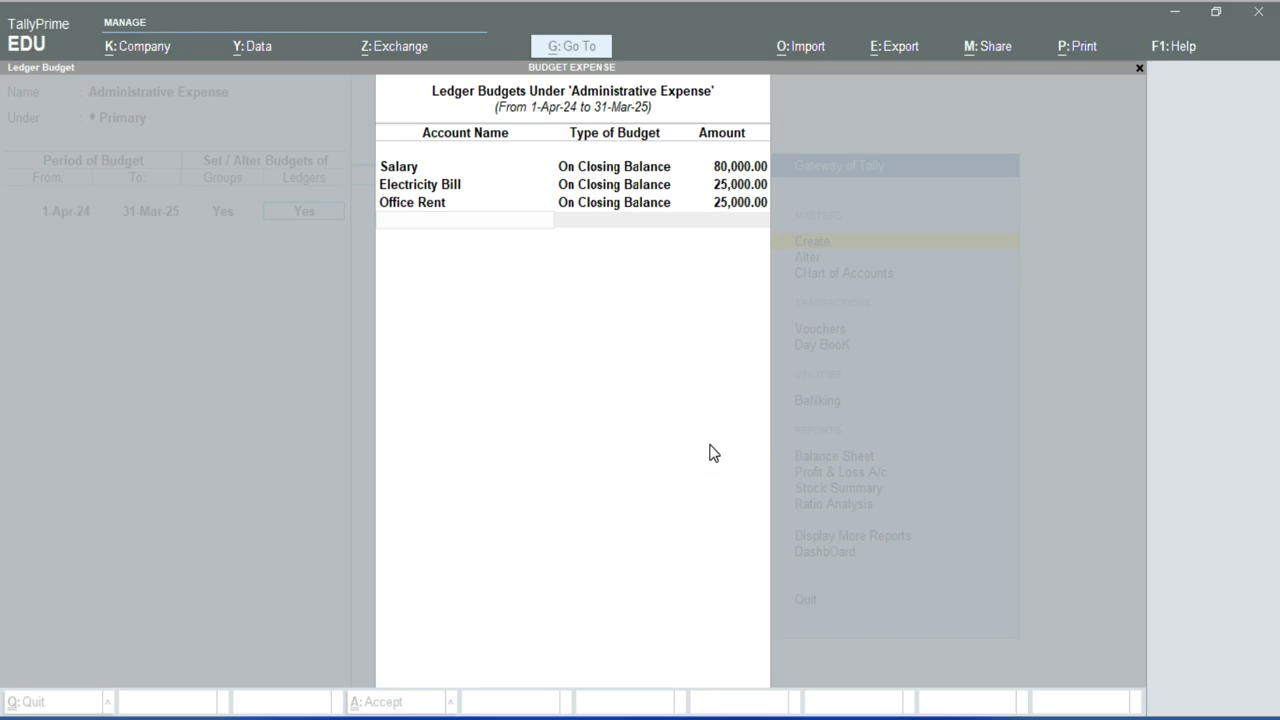
key("alt+c")
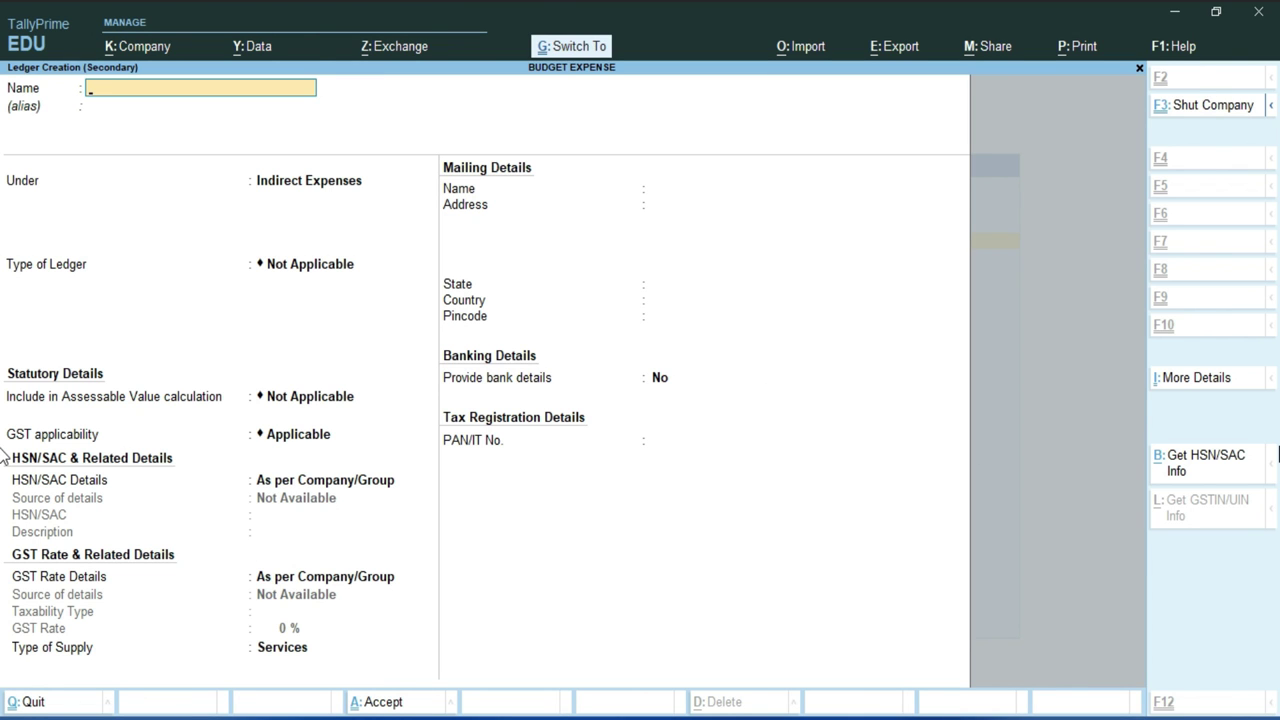
type("Water Bill")
key("Return")
key("Return")
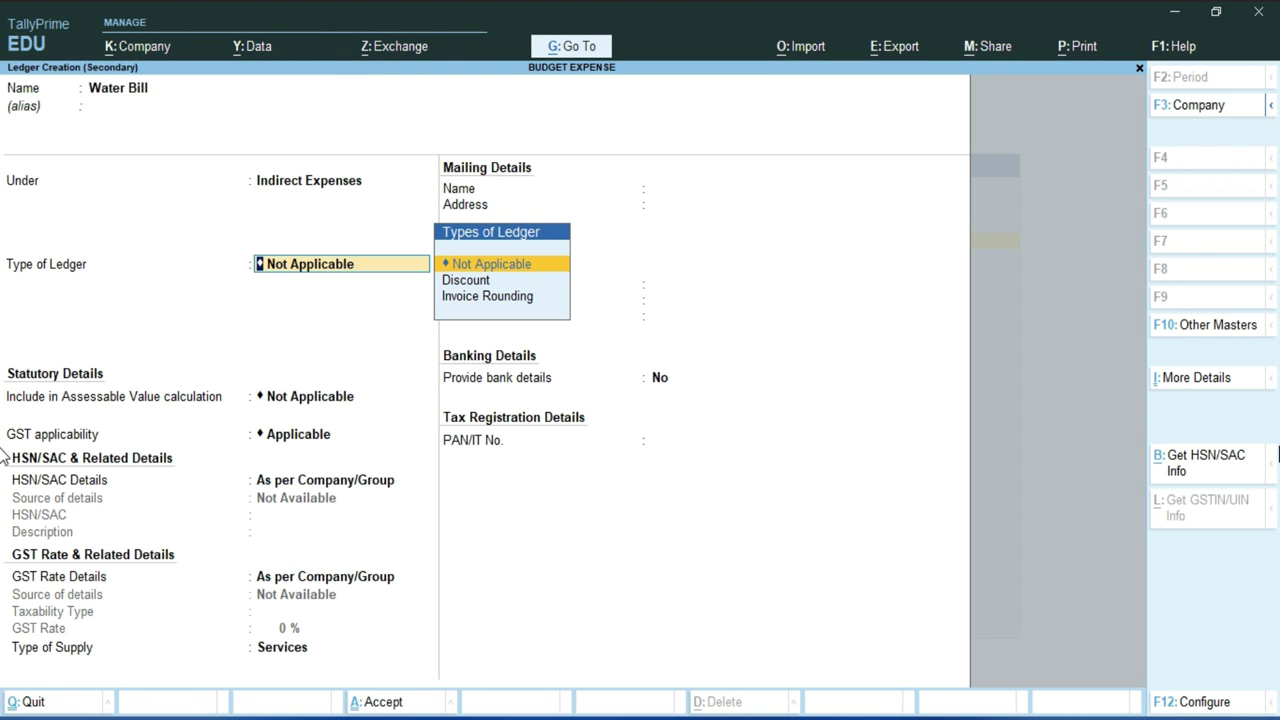
key("ctrl")
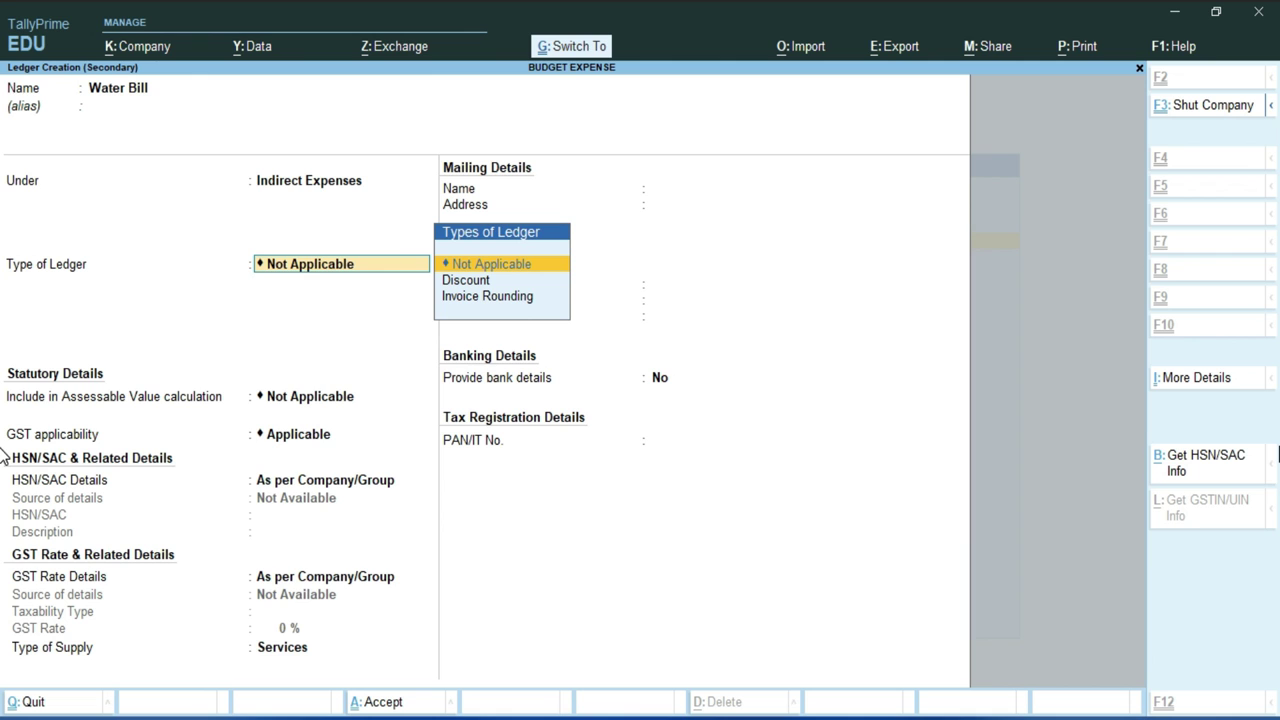
key("ctrl+a")
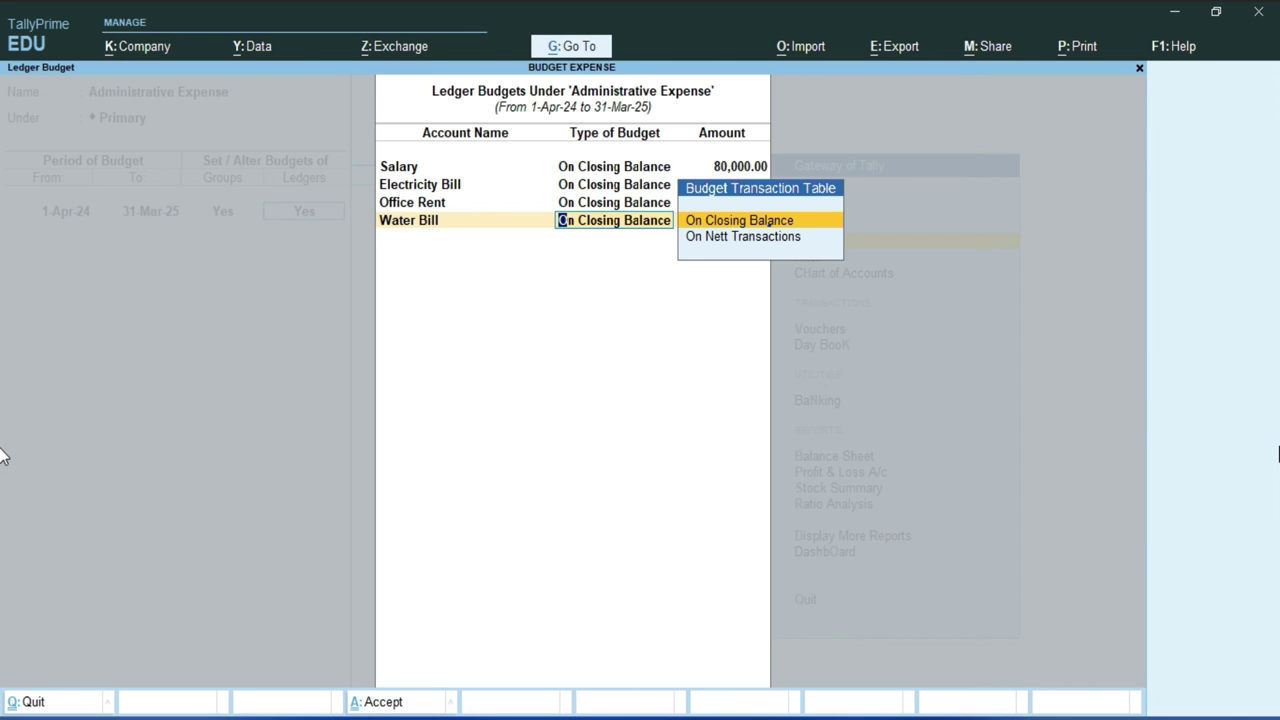
key("Return")
type("20")
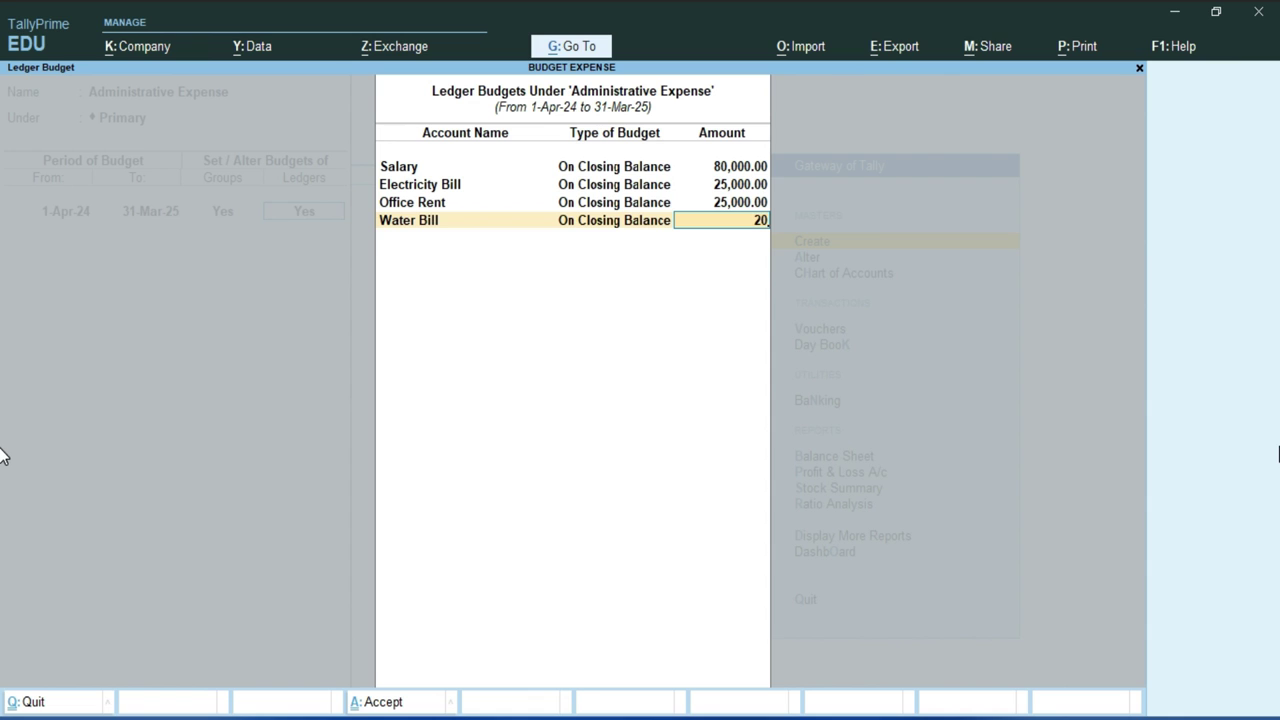
type("000")
key("Return")
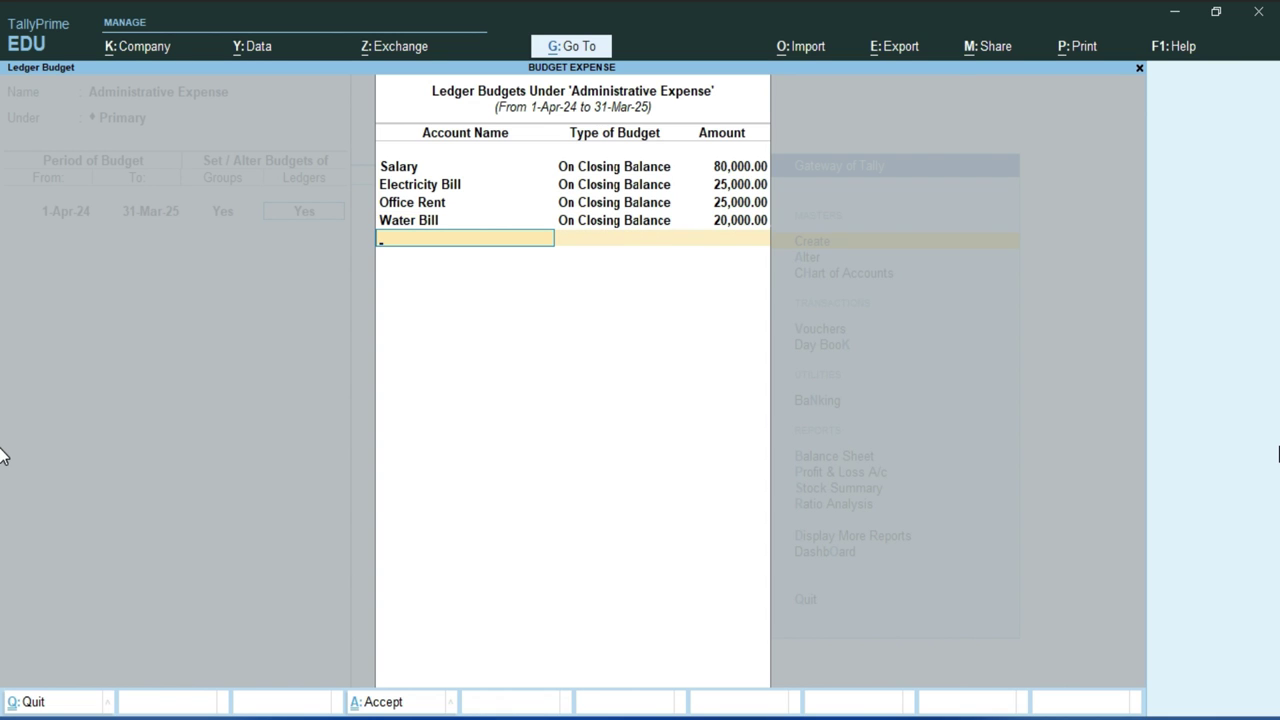
Save the Administrative Expense budget and go back to the Word expense table.
key("Return")
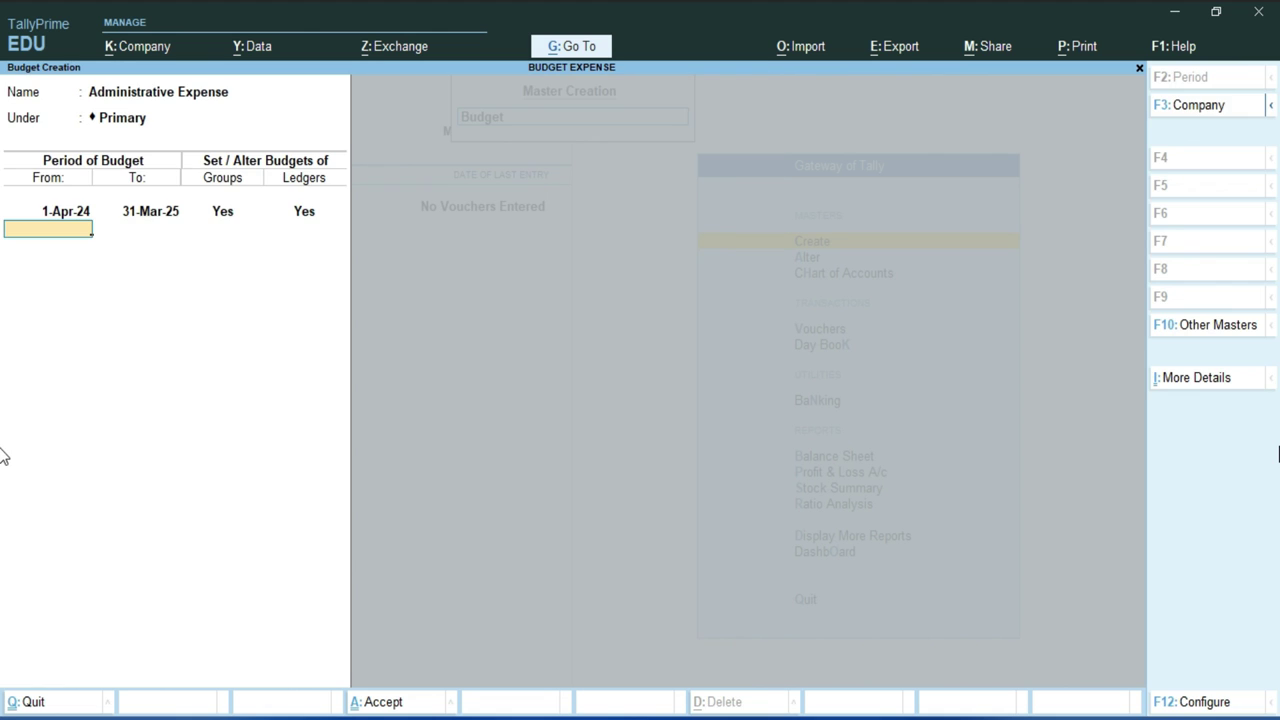
key("Return")
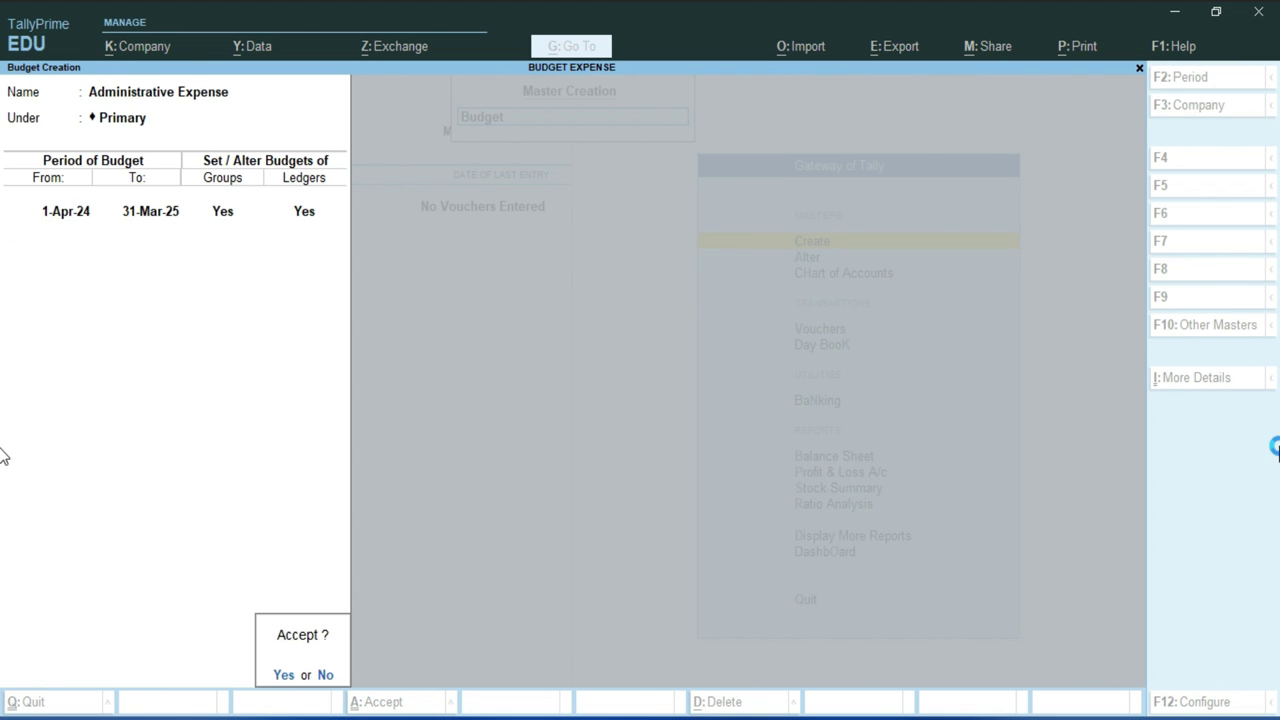
key("Return")
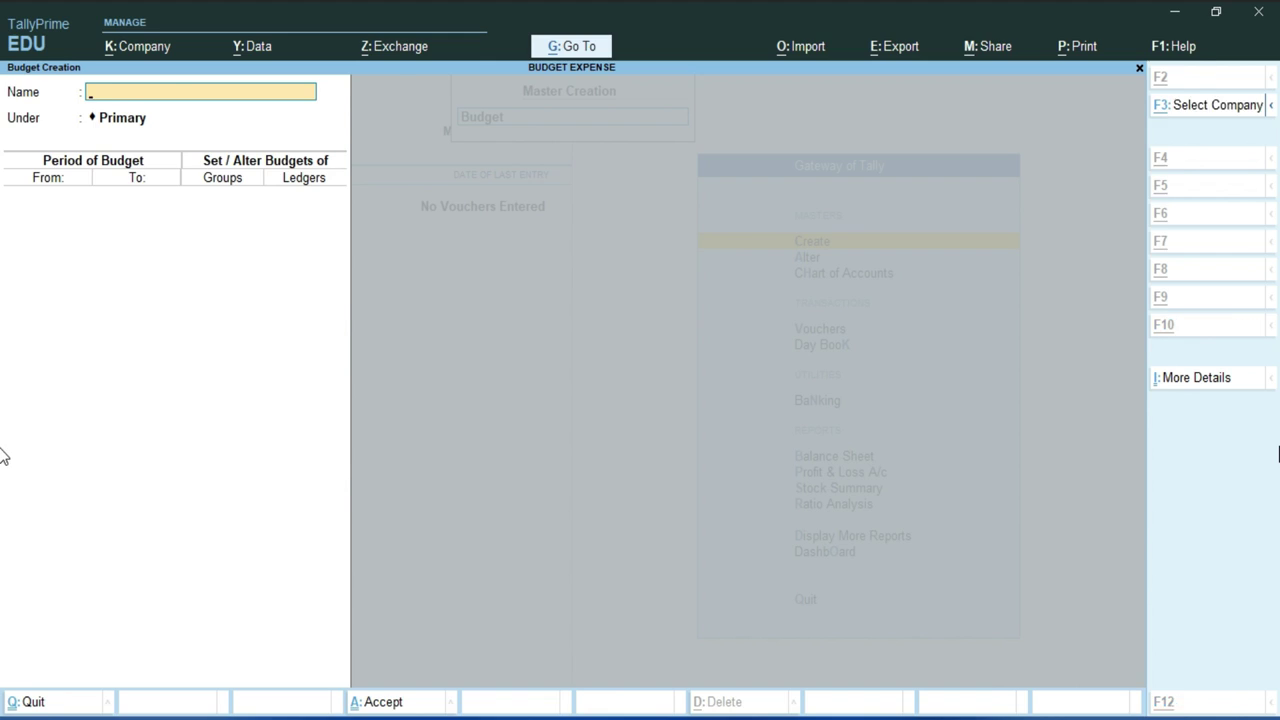
key("alt+Tab")
left_click(857, 294)
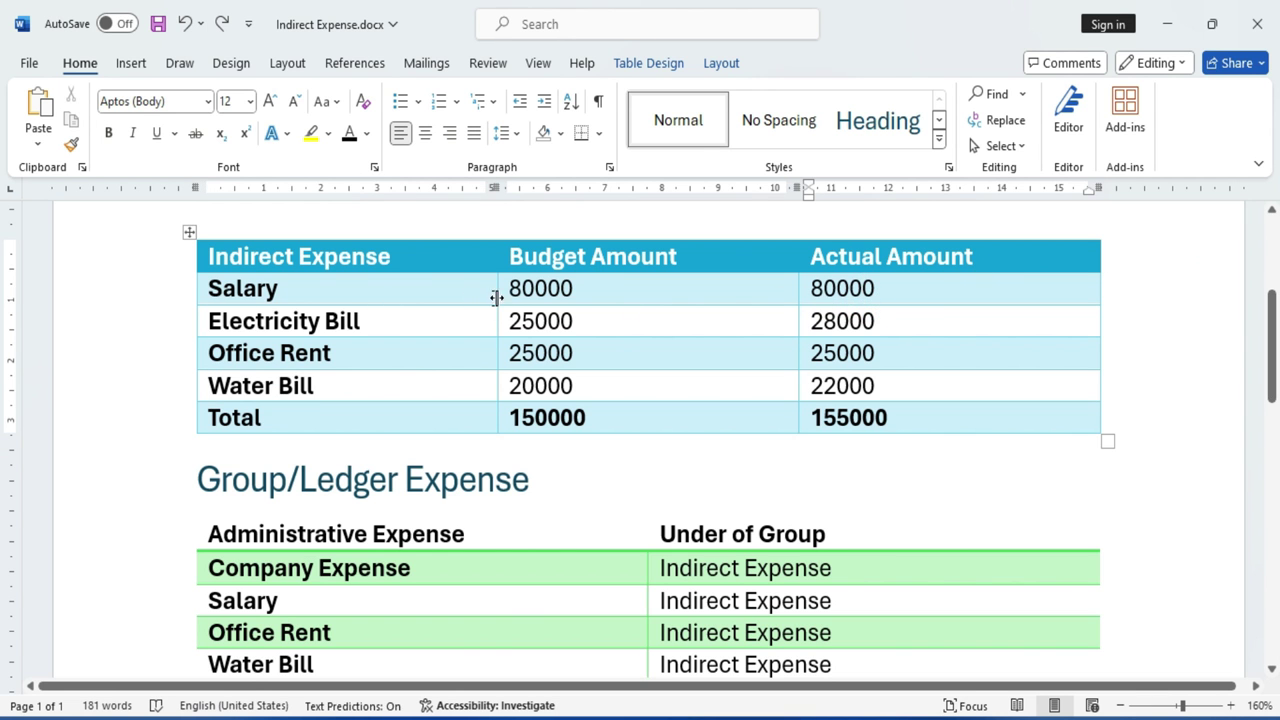
Check Salary's 80000 actual and Electricity Bill's 25000 budget and 28000 actual in Word.
left_click_drag(588, 285, 230, 288)
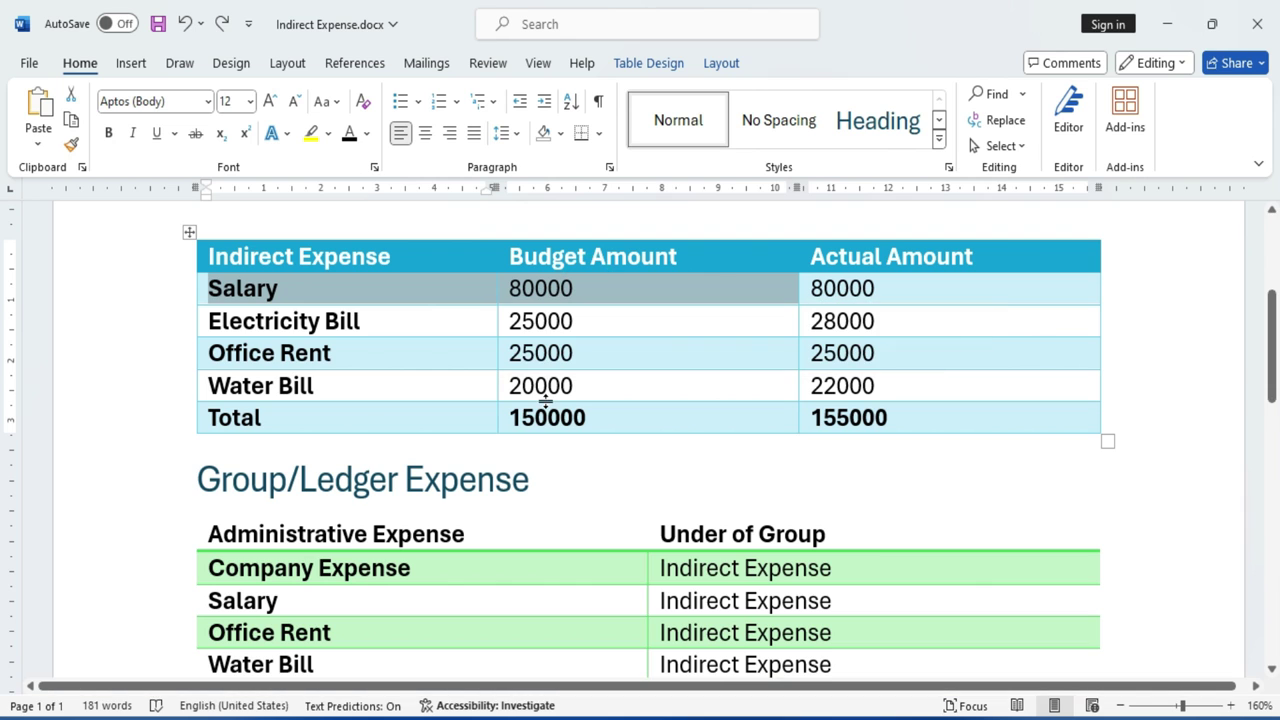
left_click(924, 294)
left_click_drag(889, 286, 808, 288)
left_click(888, 440)
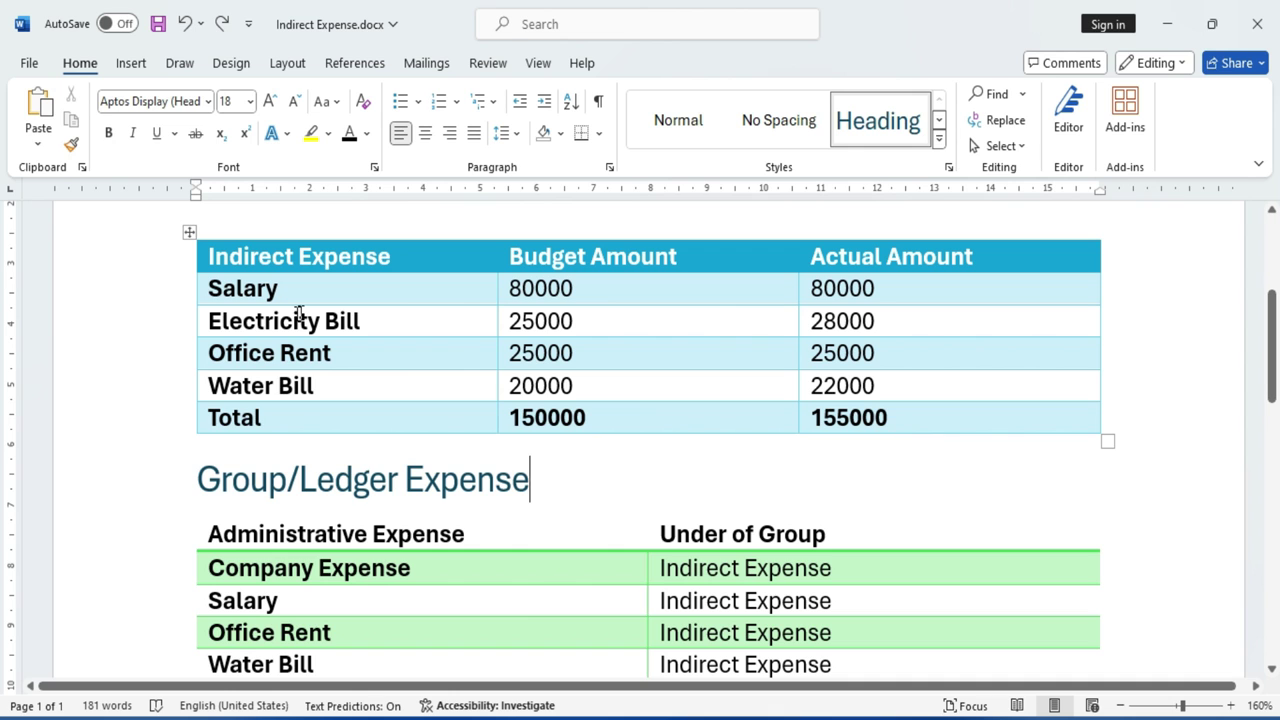
left_click(202, 323)
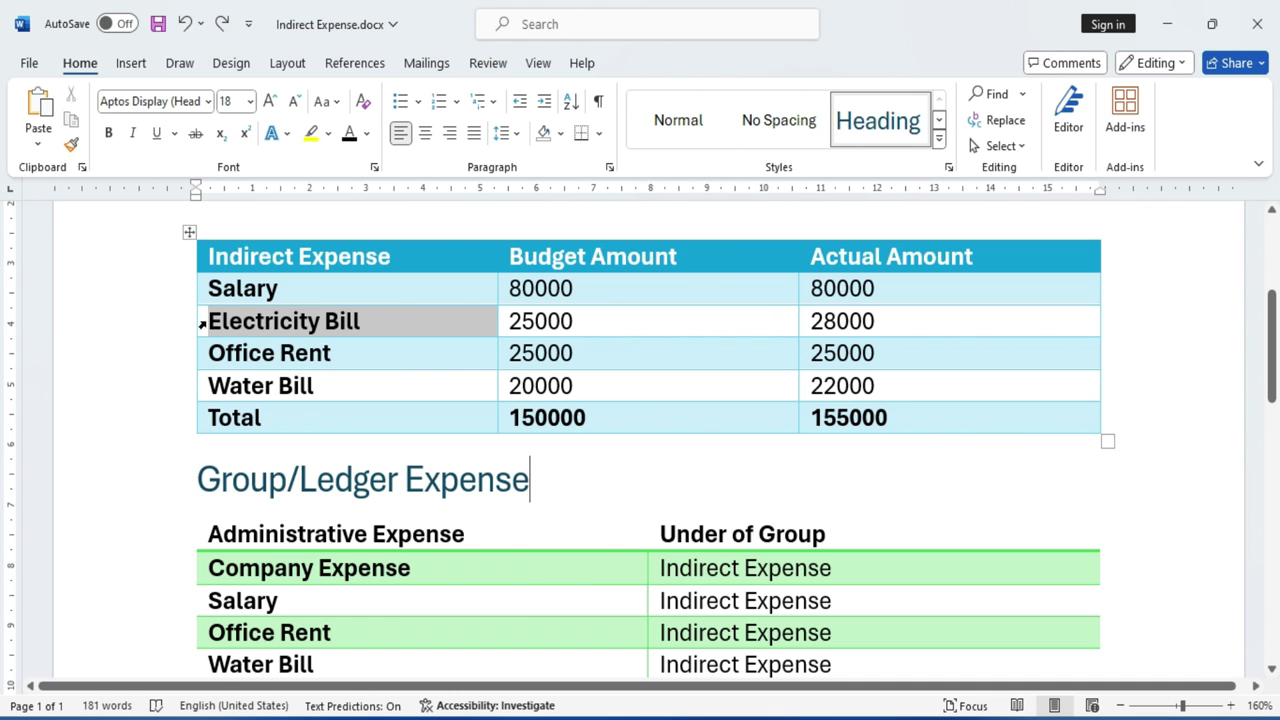
left_click_drag(594, 330, 508, 321)
left_click(1028, 443)
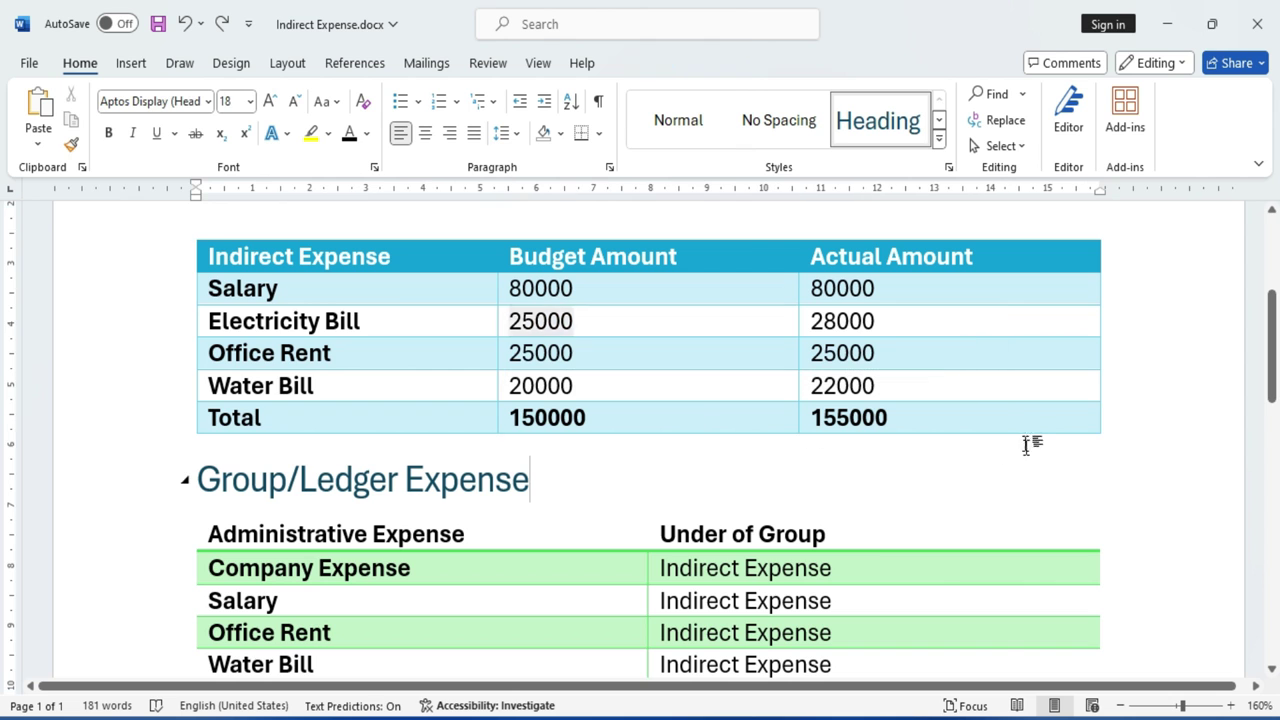
left_click_drag(882, 321, 808, 321)
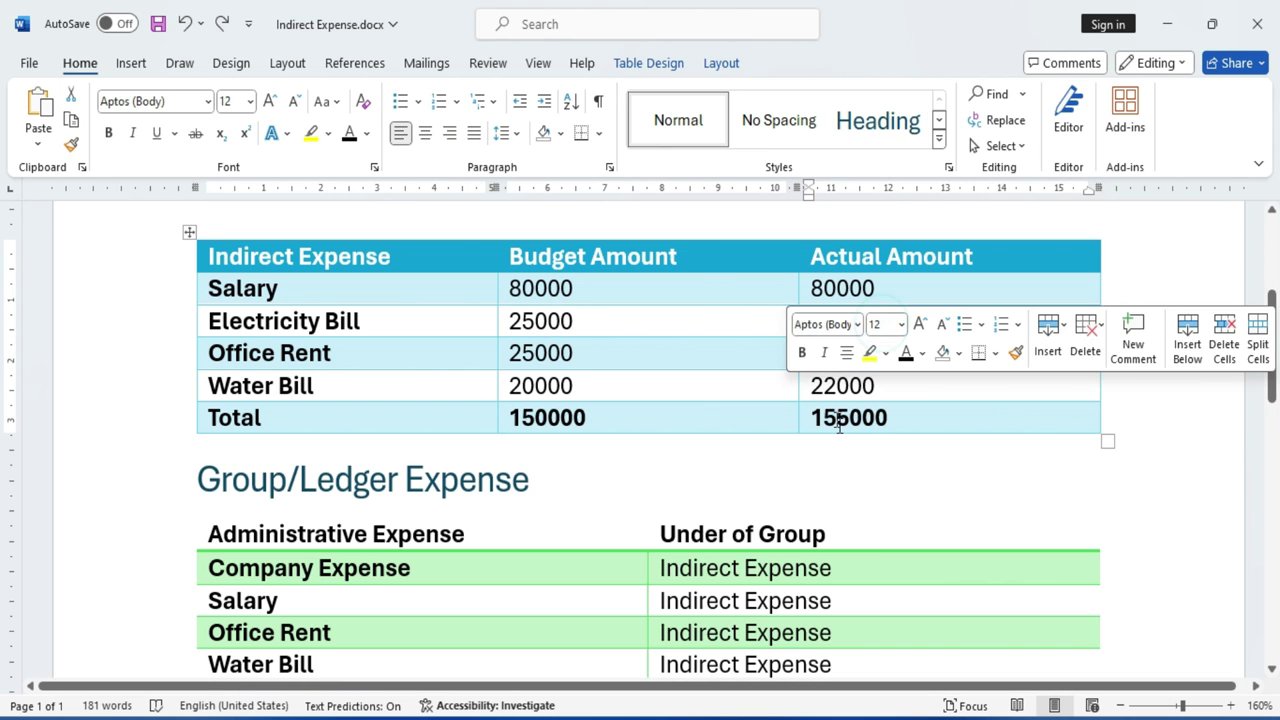
Check the totals (budget 150000, actual 155000), then quit TallyPrime's blank budget form.
left_click(878, 430)
left_click(683, 417)
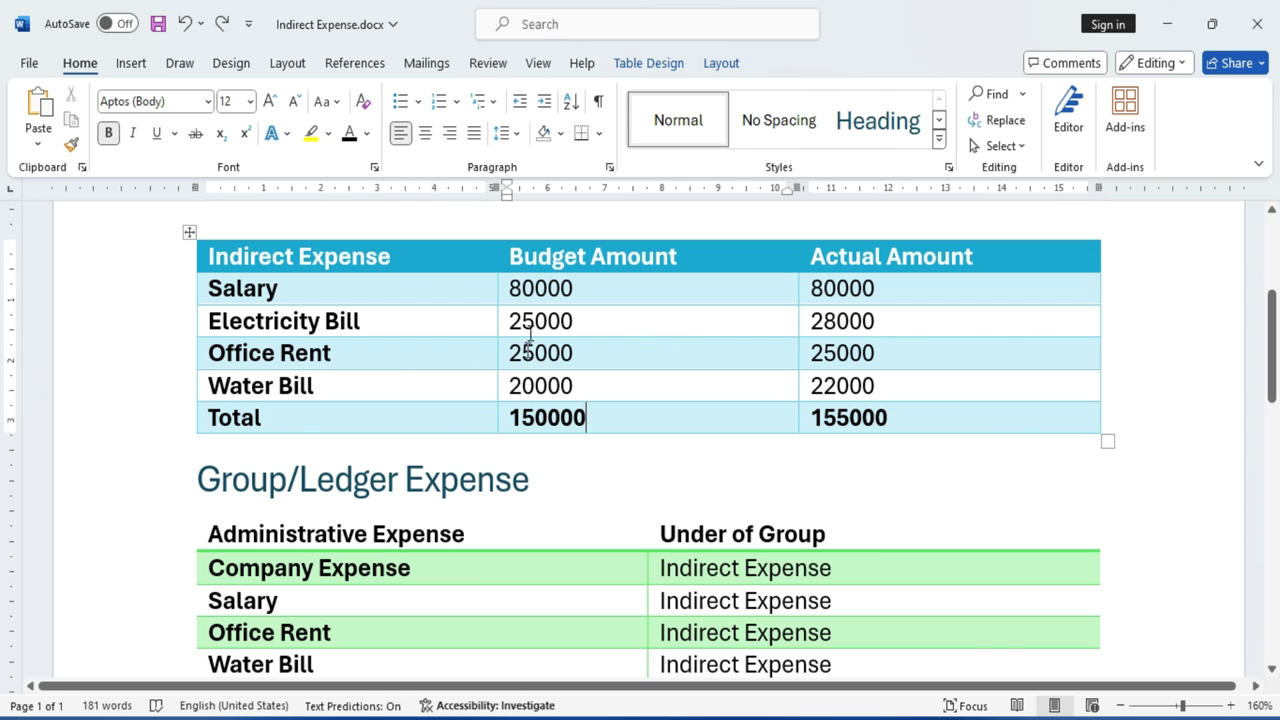
left_click(600, 412)
double_click(582, 416)
left_click(556, 418)
double_click(556, 418)
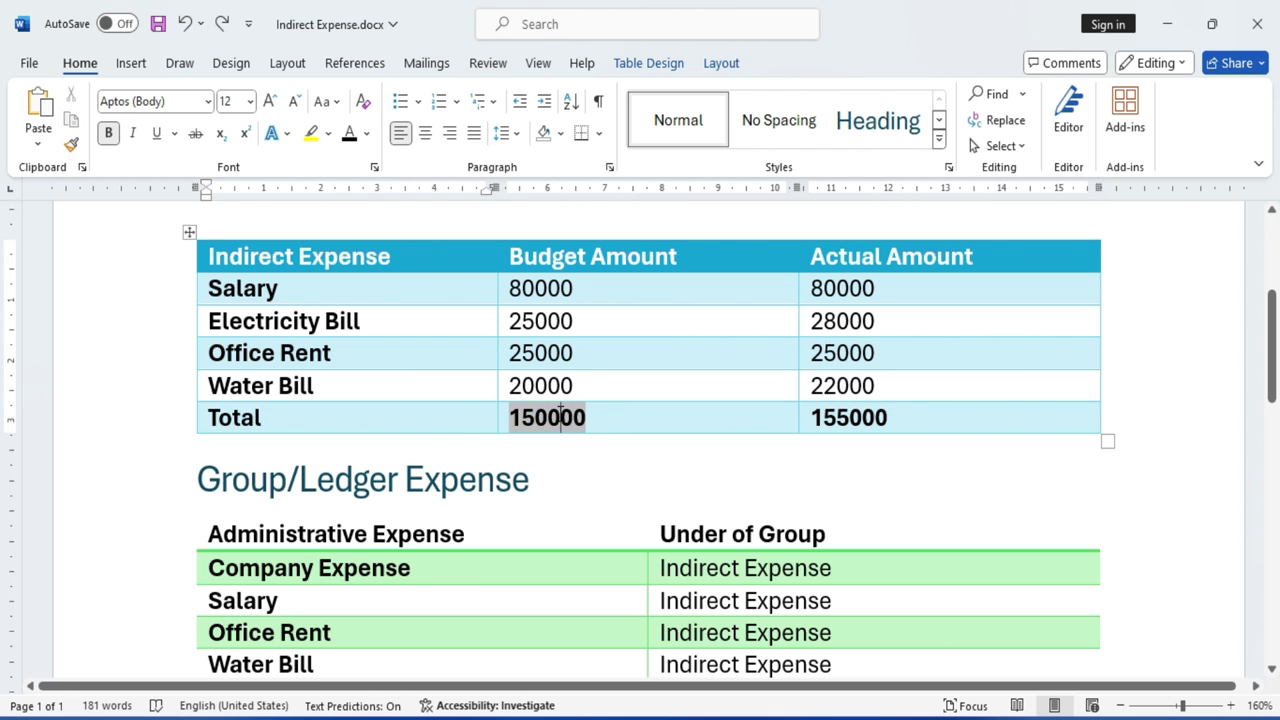
double_click(852, 419)
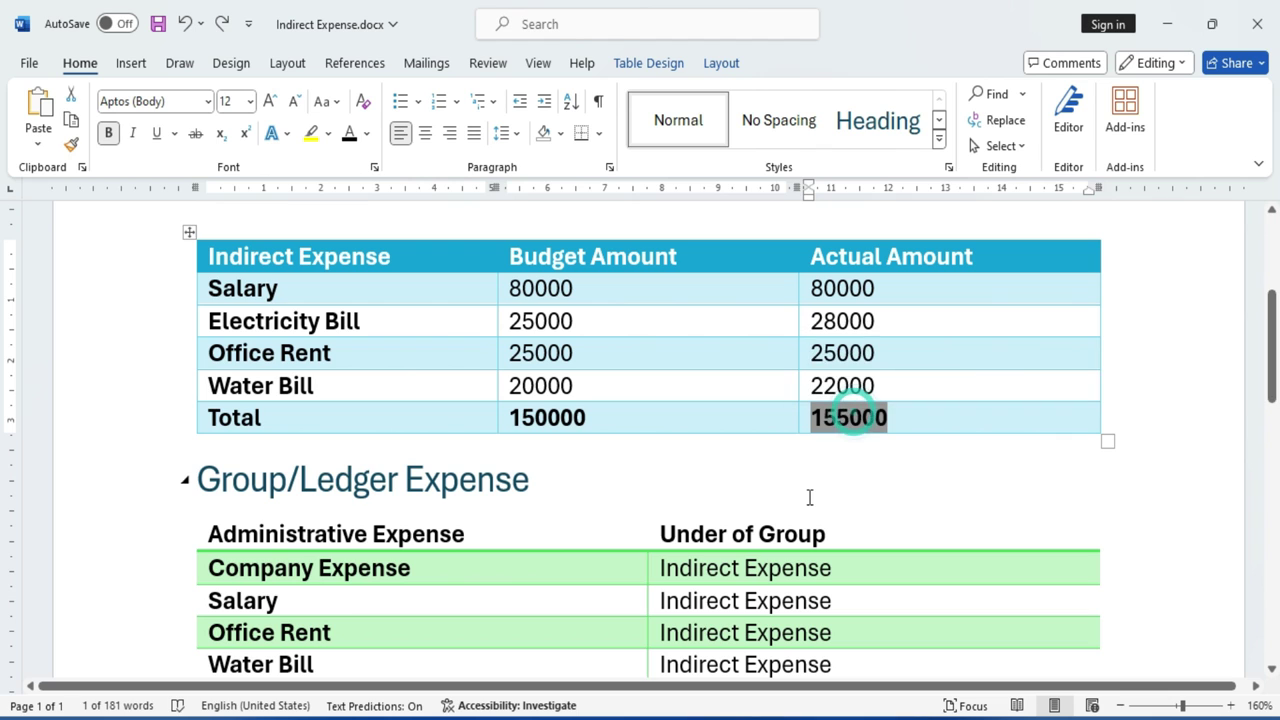
left_click(889, 420)
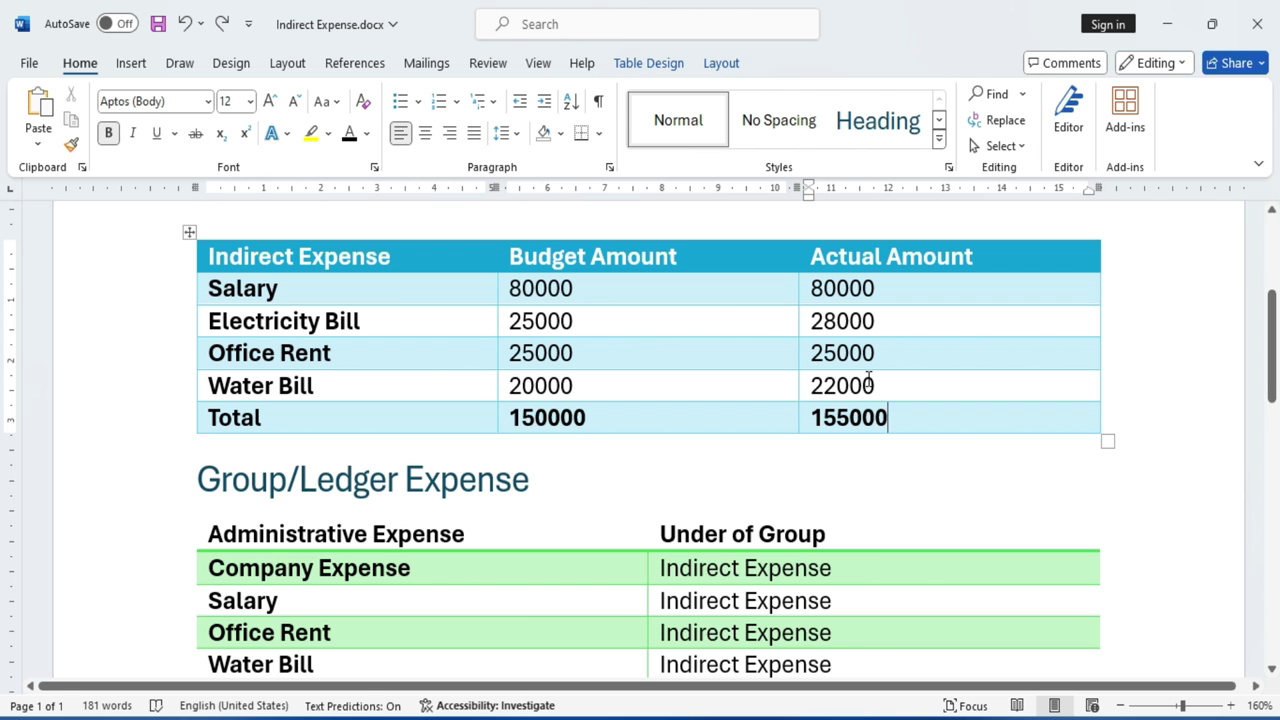
key("alt+Tab")
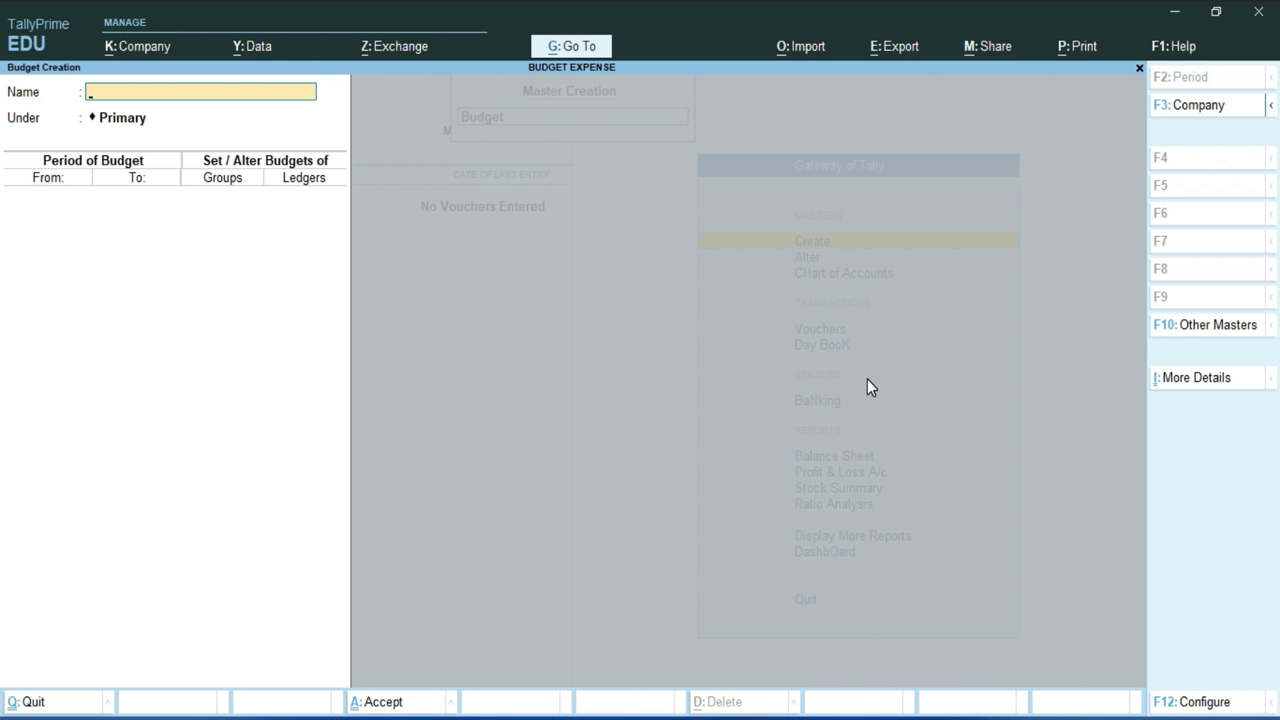
key("Escape")
Start Payment voucher No. 1 with Cash as the account and Electricity Bill as the first particular.
key("y")
key("Escape")
key("Down")
key("Down")
key("Down")
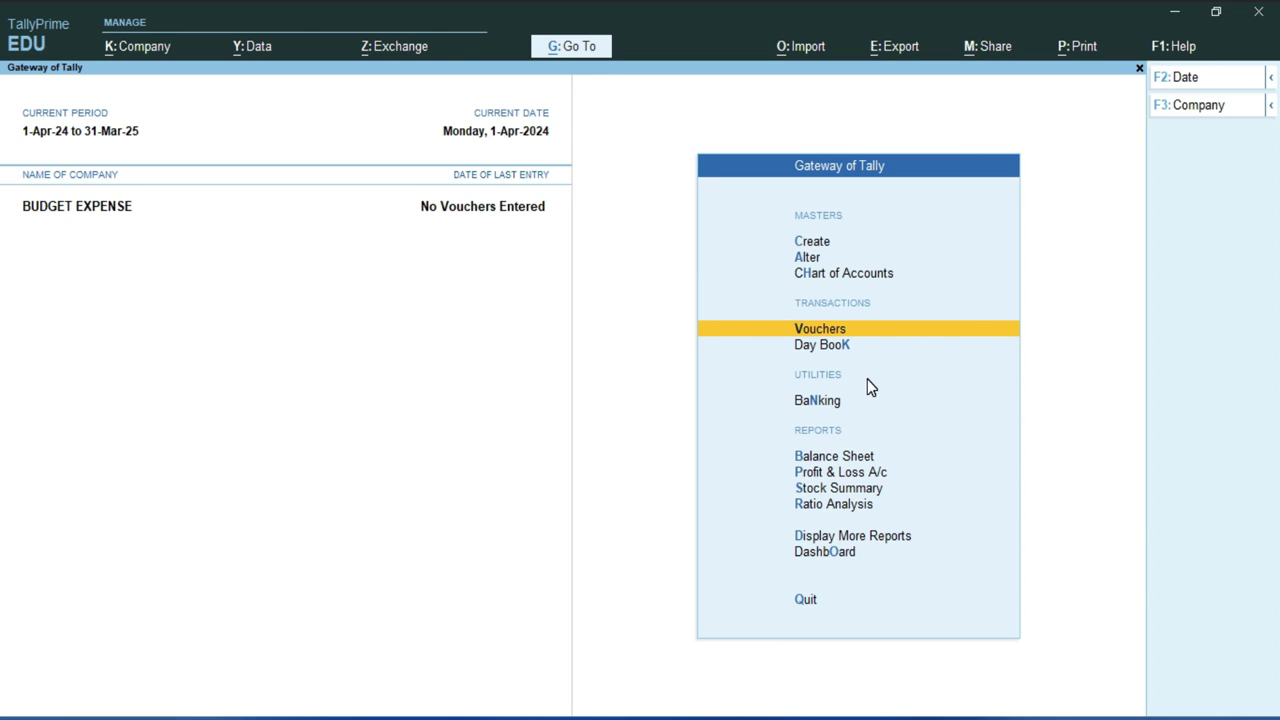
key("Return")
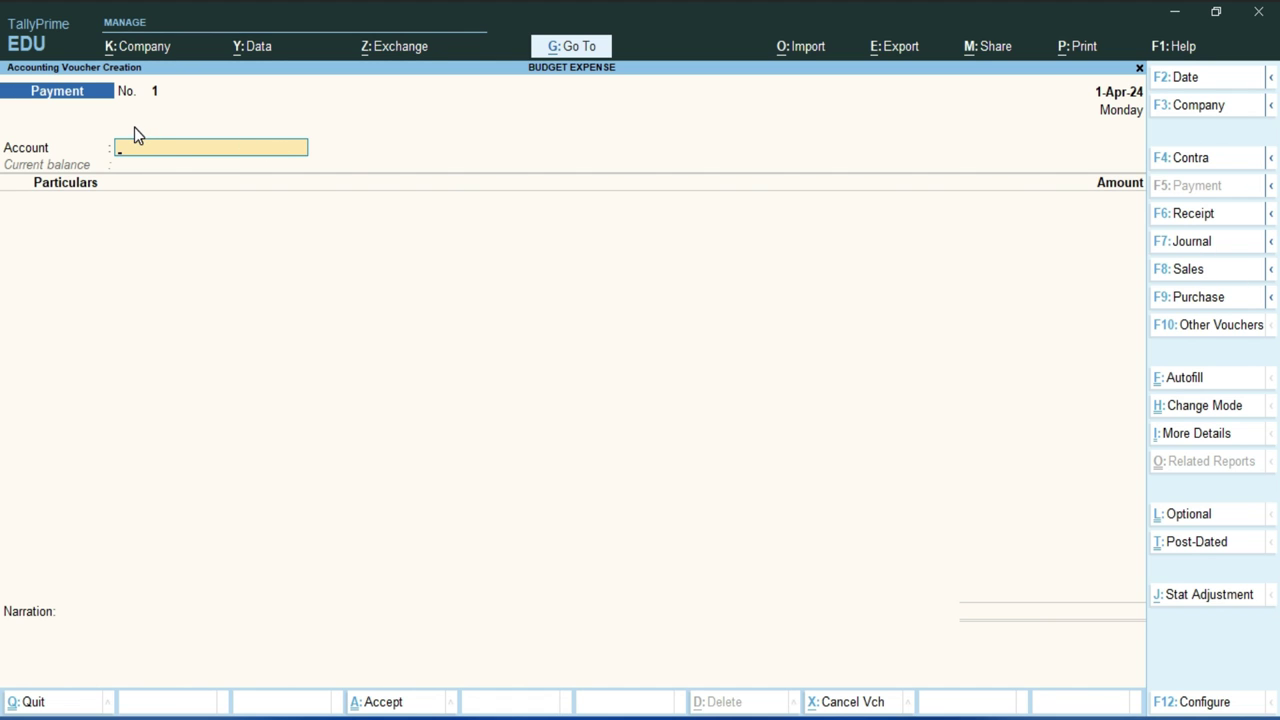
left_click(4, 149)
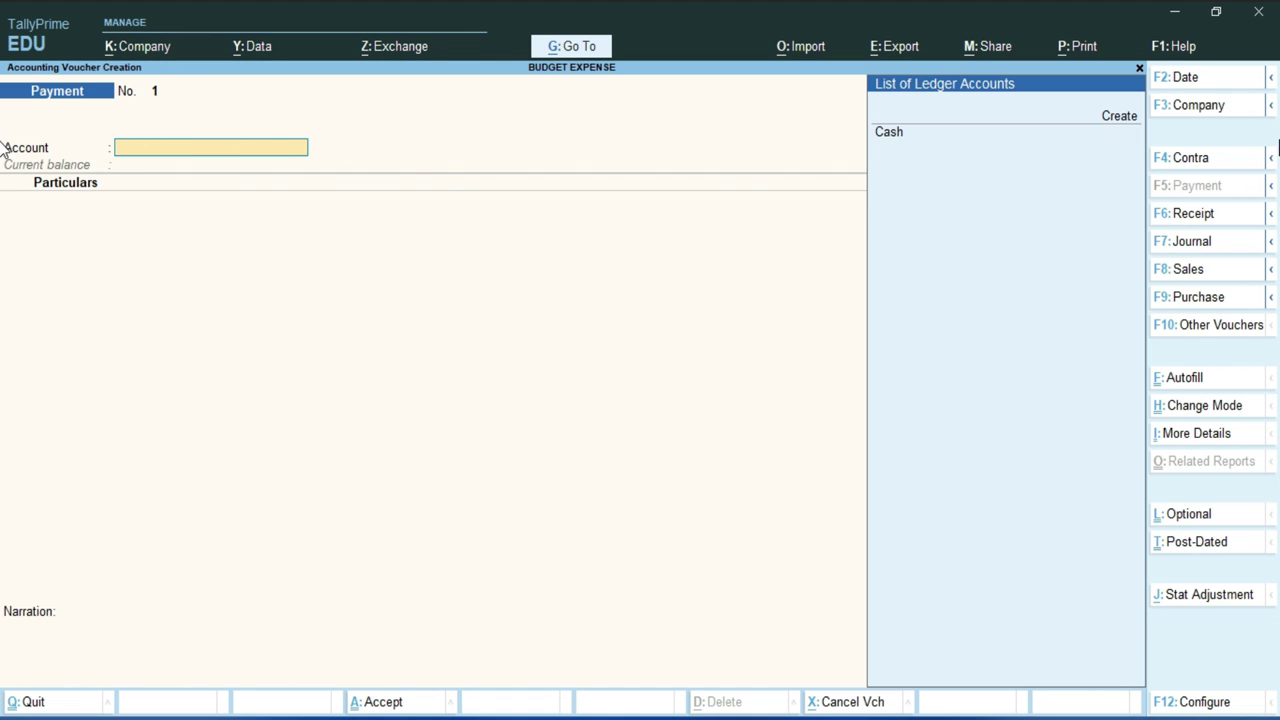
key("Return")
key("Down")
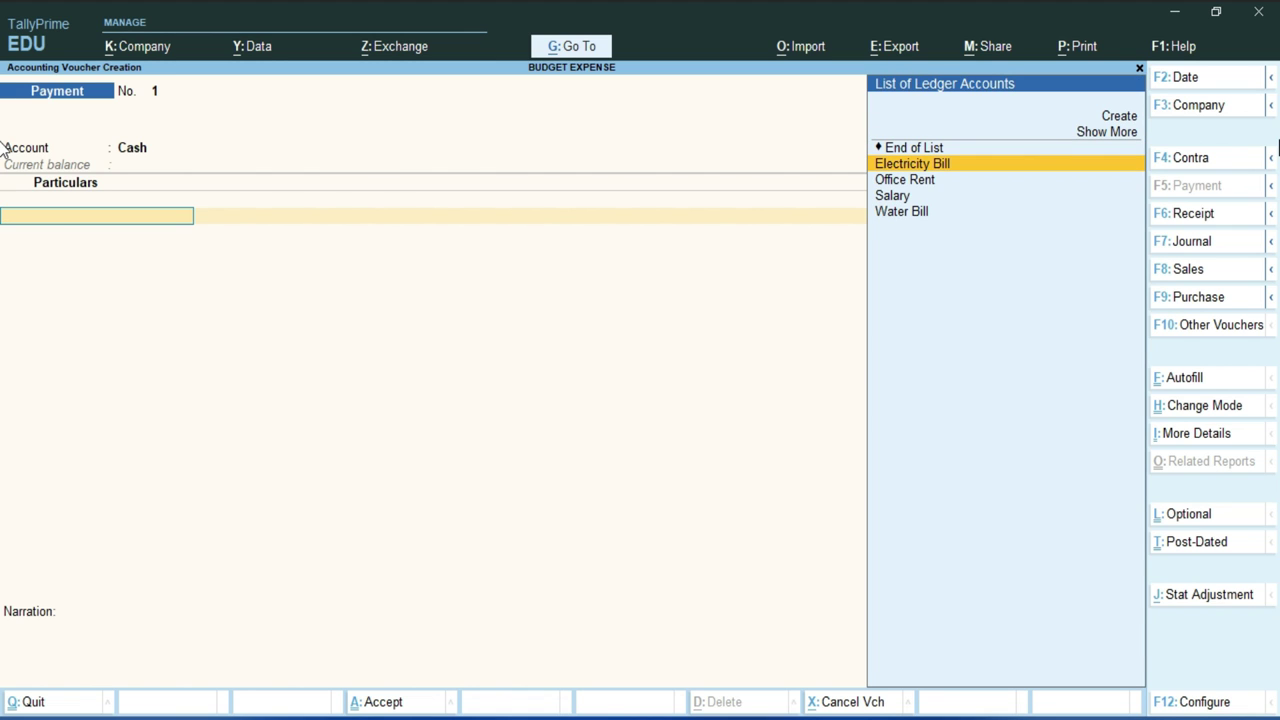
key("Return")
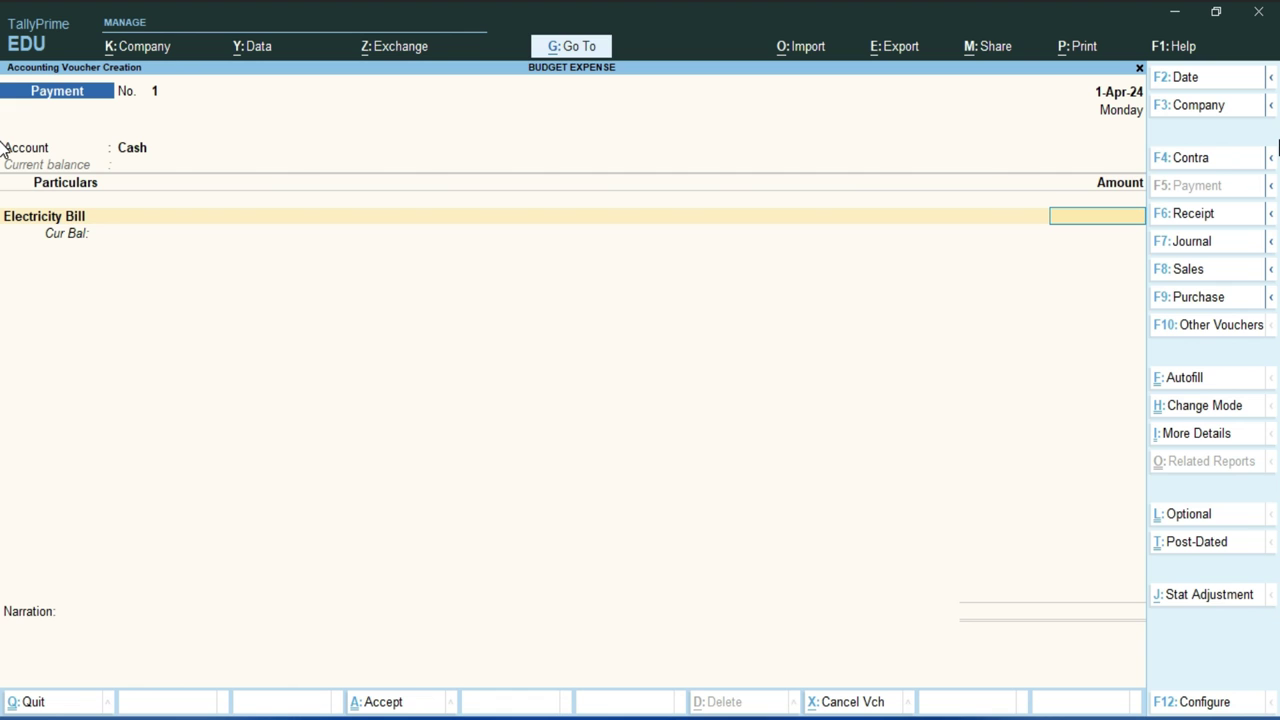
key("alt+Tab")
Enter Electricity Bill's actual amount of 28,000 in the payment voucher.
left_click(313, 321)
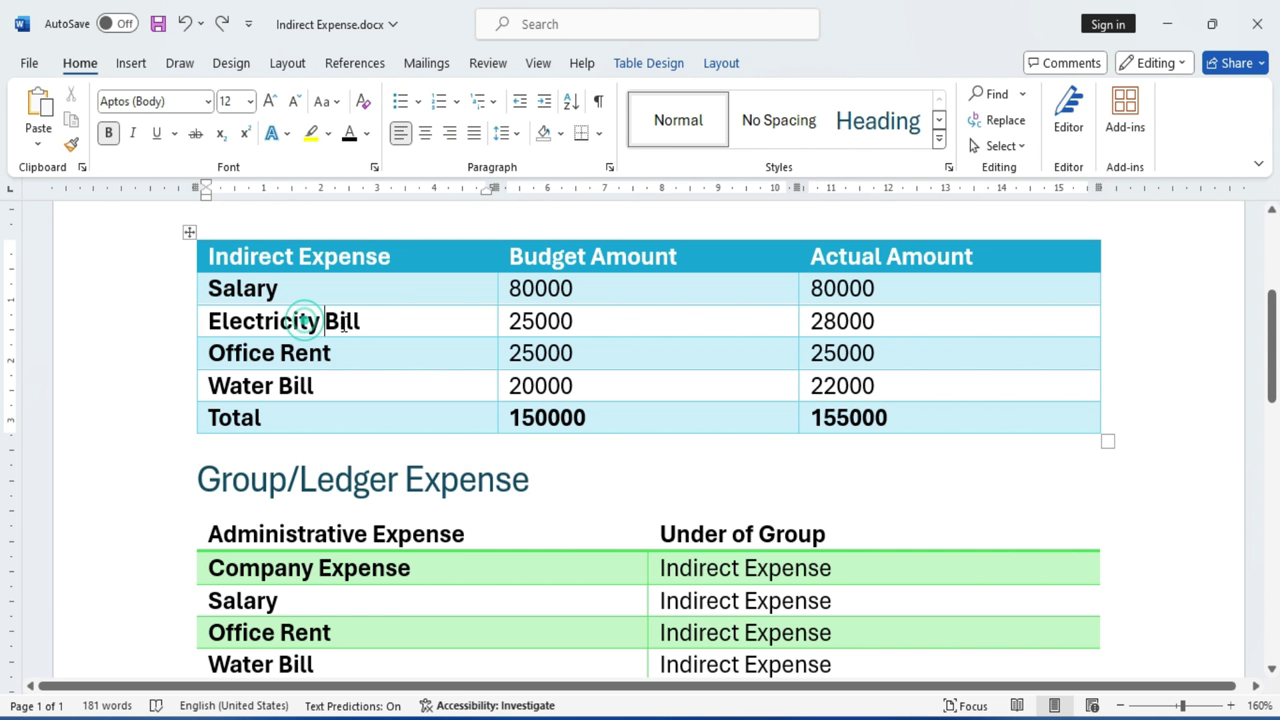
left_click(801, 325)
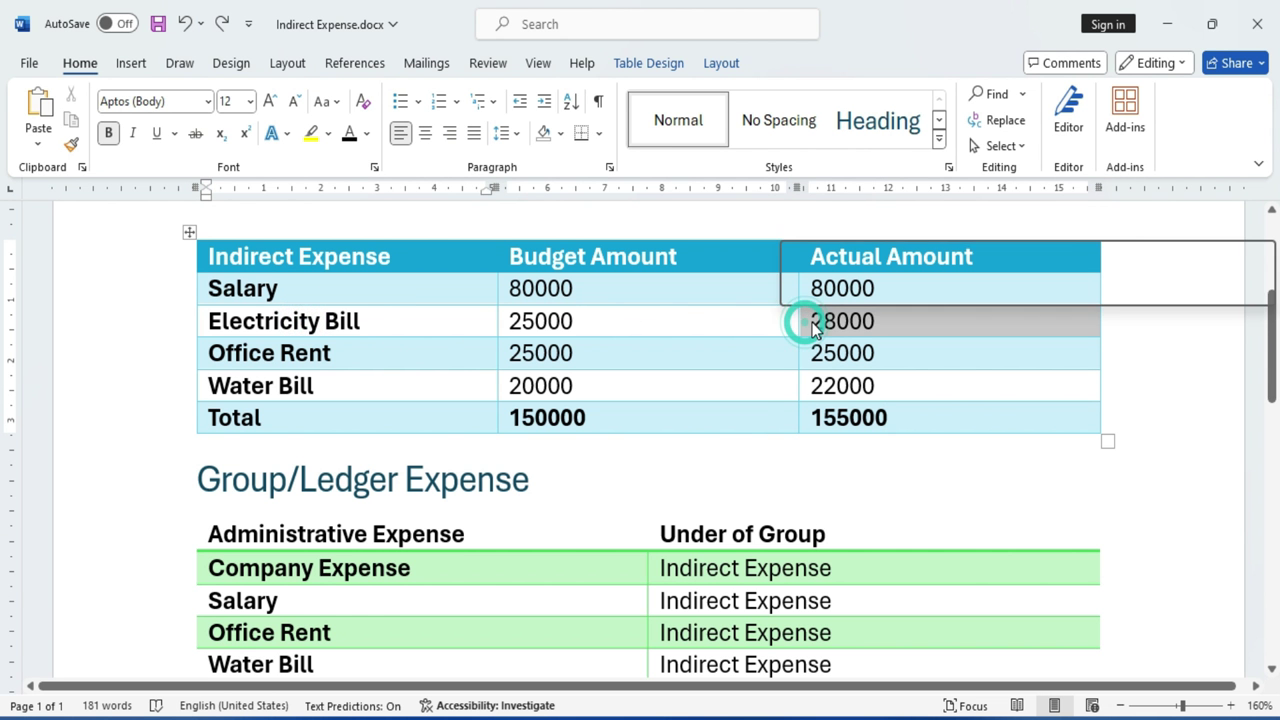
double_click(573, 321)
left_click(889, 418)
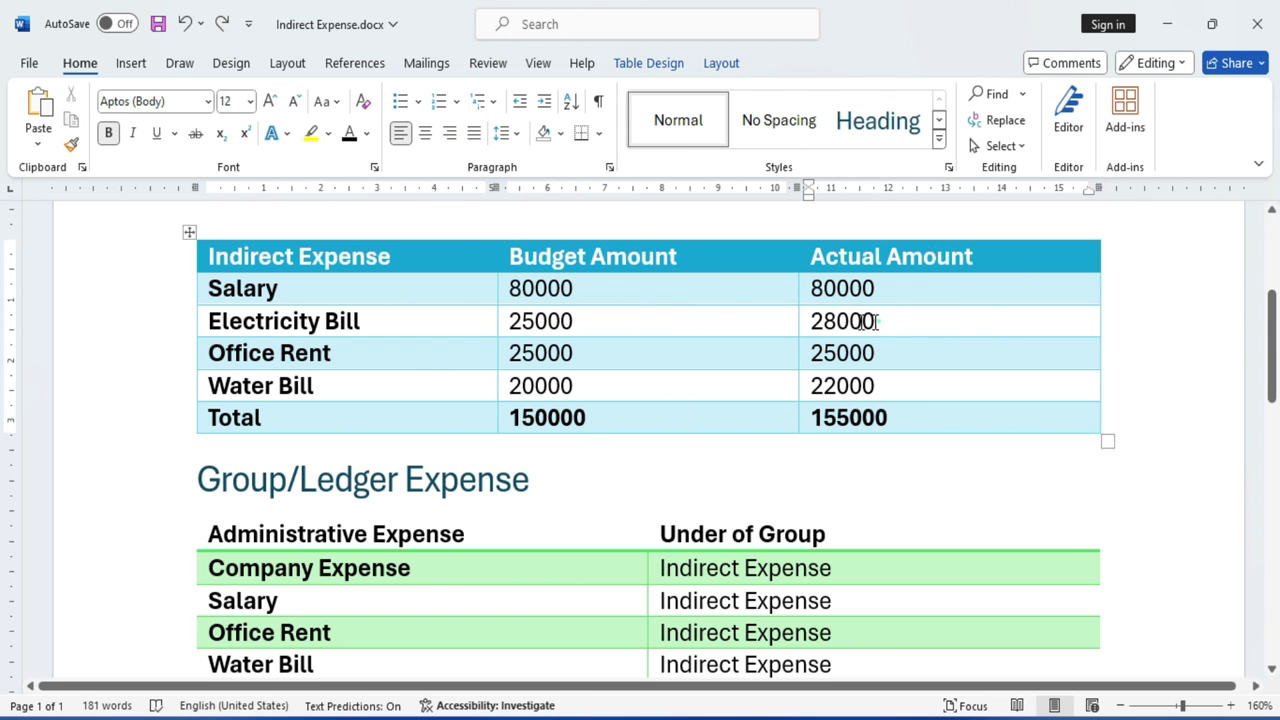
double_click(868, 321)
key("alt+Tab")
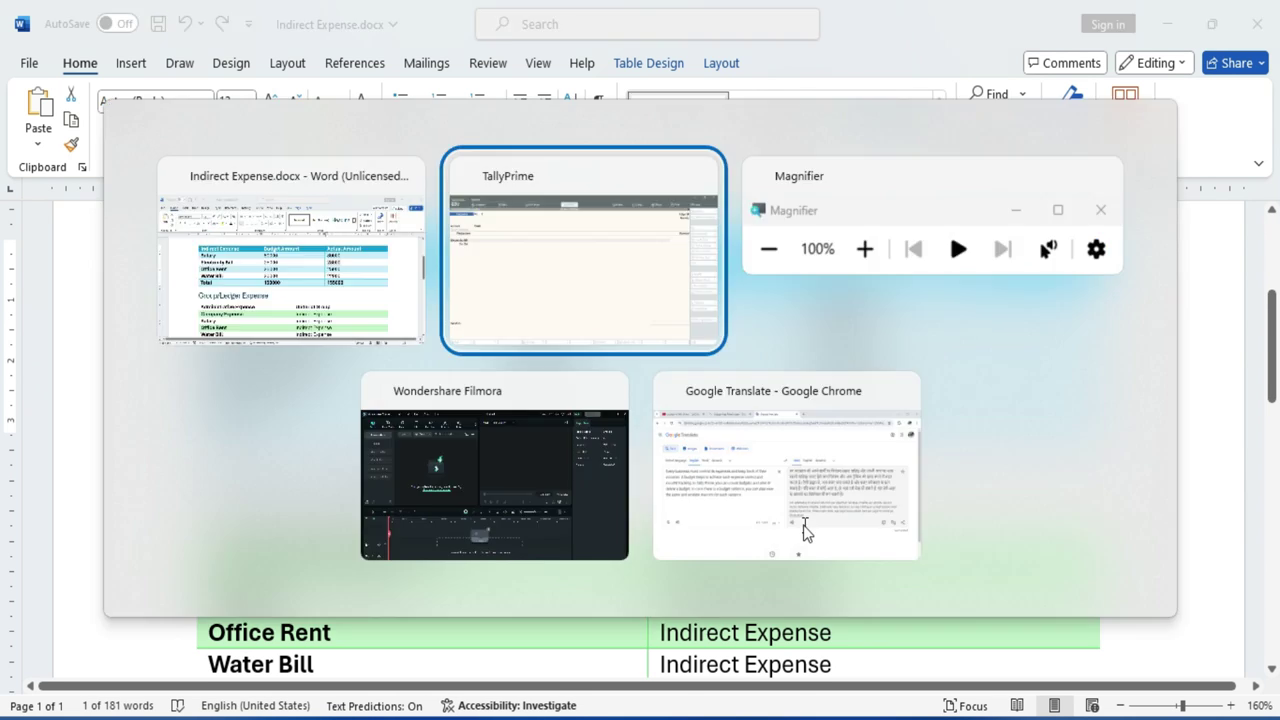
type("28000")
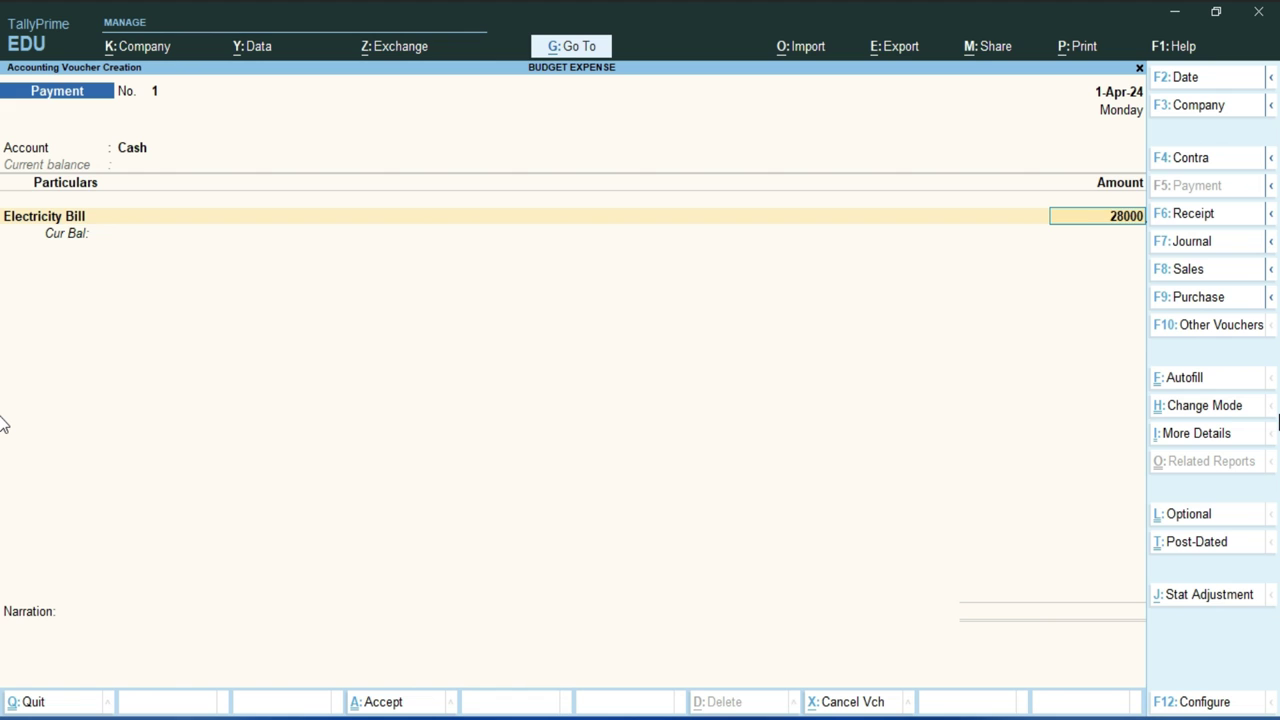
key("Return")
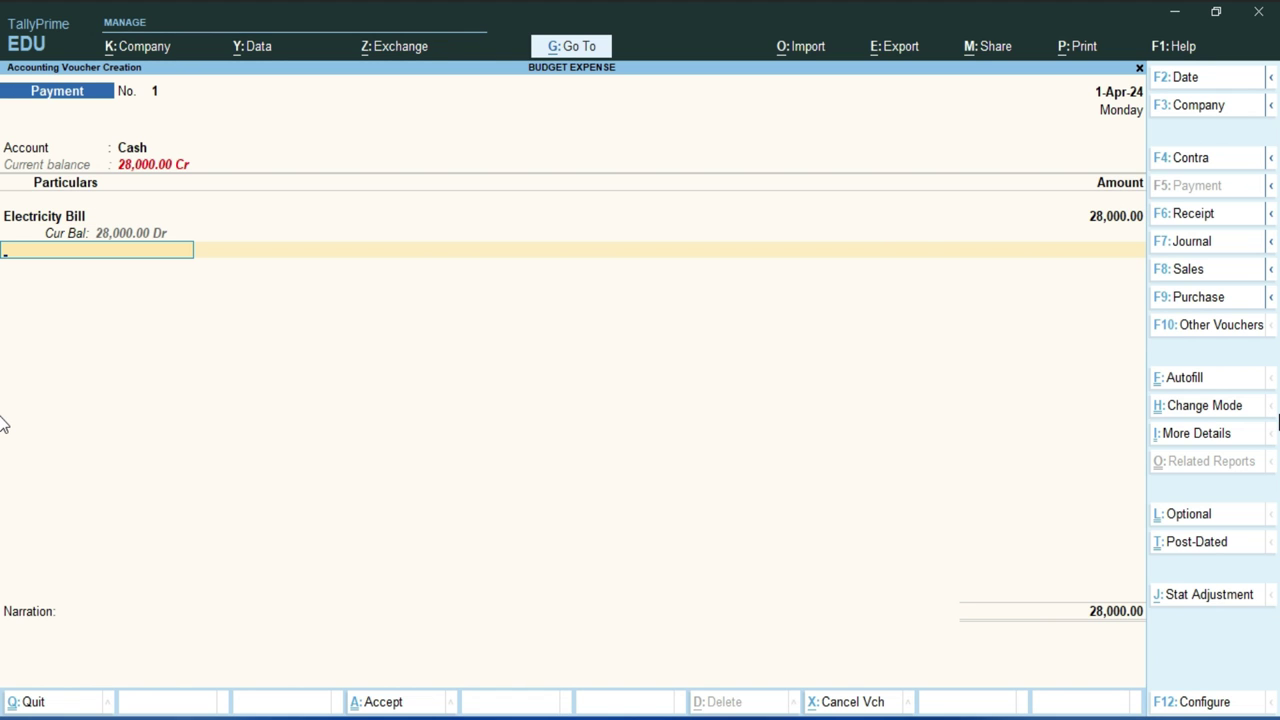
Add Office Rent as the next debit line and type its 25,000 amount.
key("Down")
key("Down")
key("Down")
key("Down")
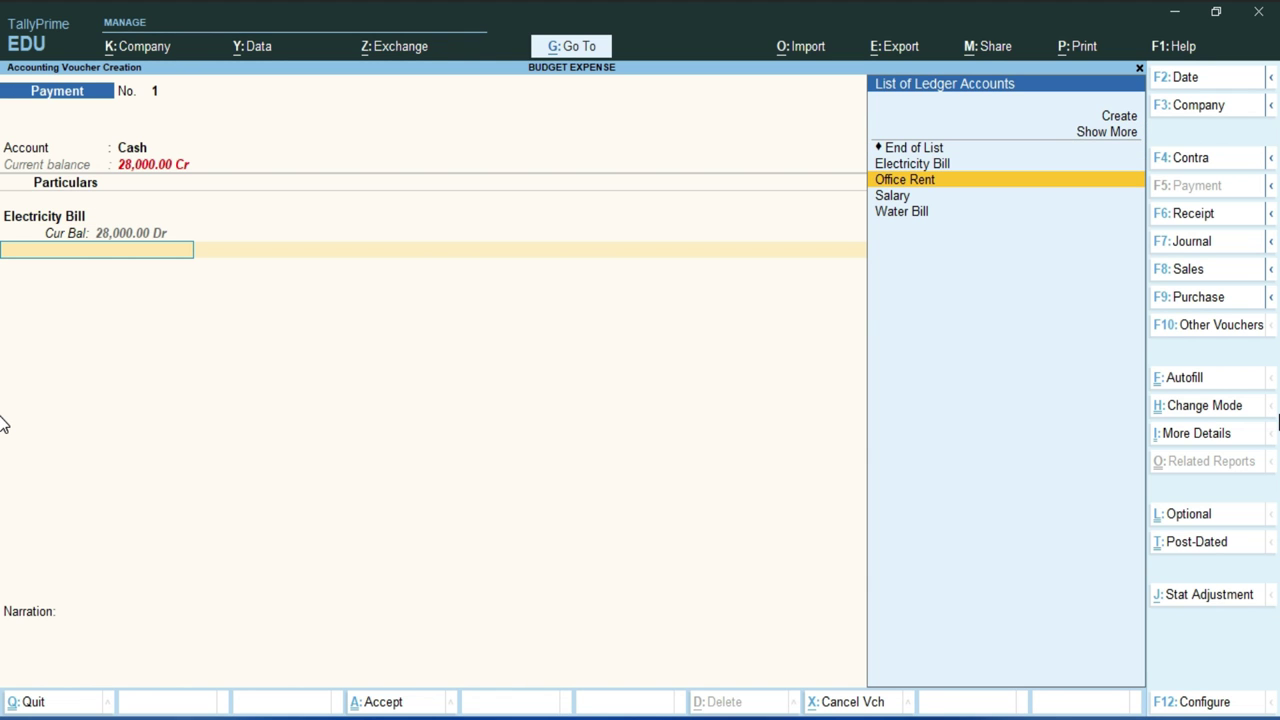
key("Return")
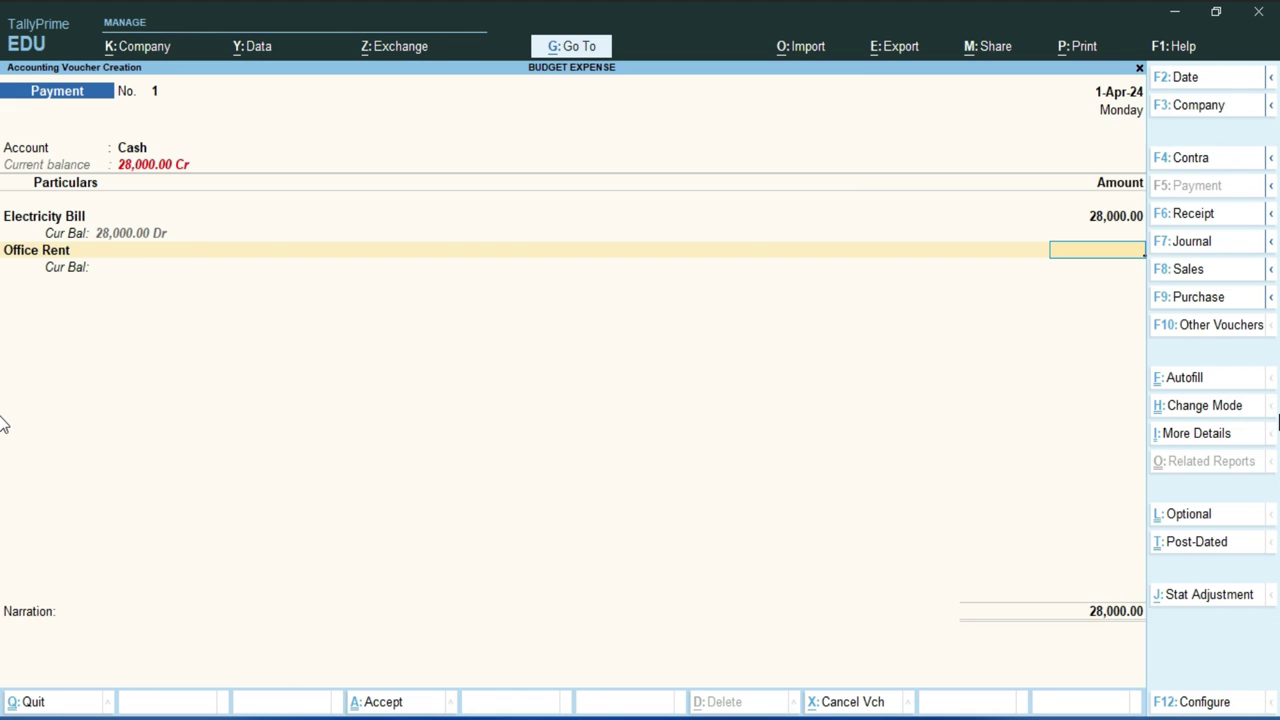
key("alt+Tab")
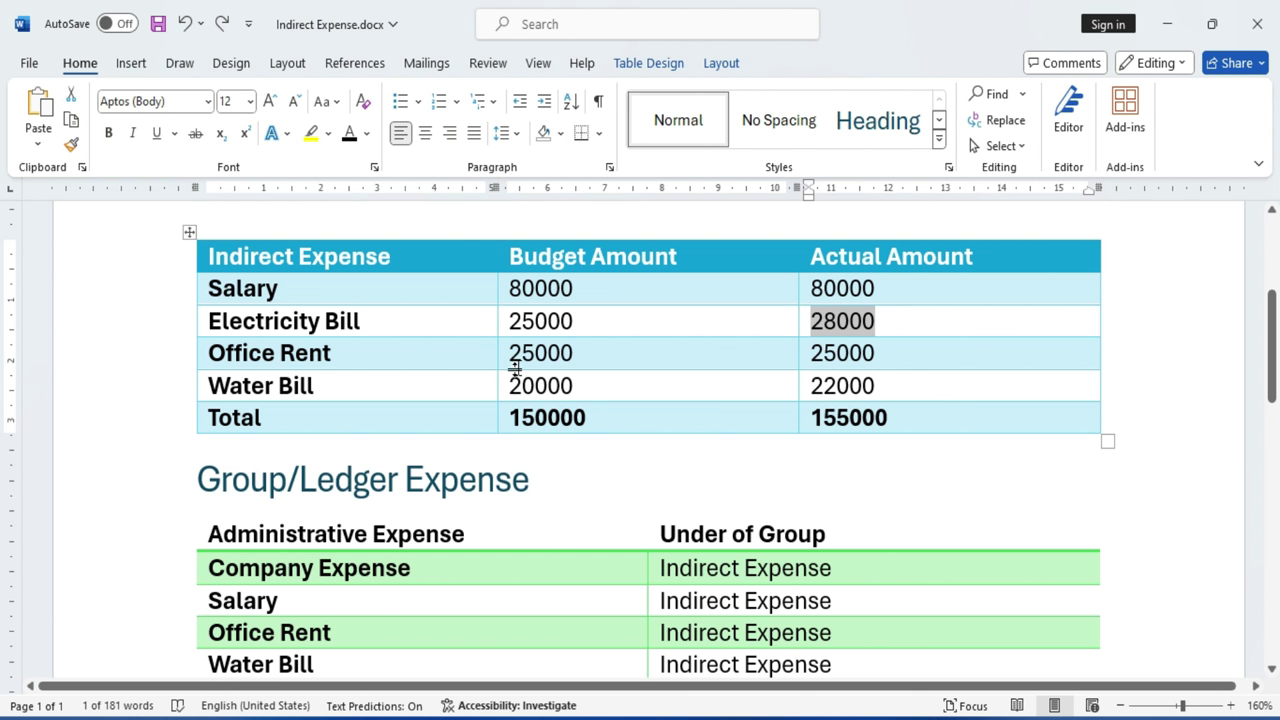
left_click_drag(508, 353, 574, 354)
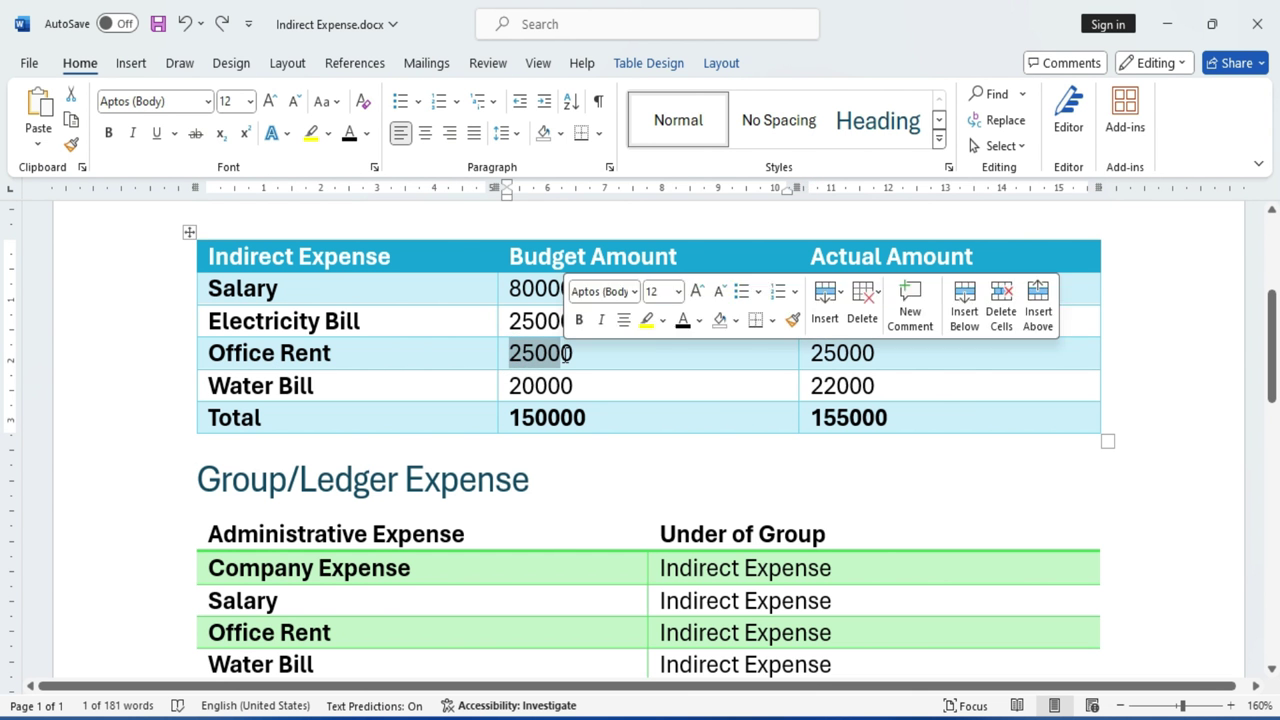
left_click(878, 356)
left_click_drag(878, 356, 826, 354)
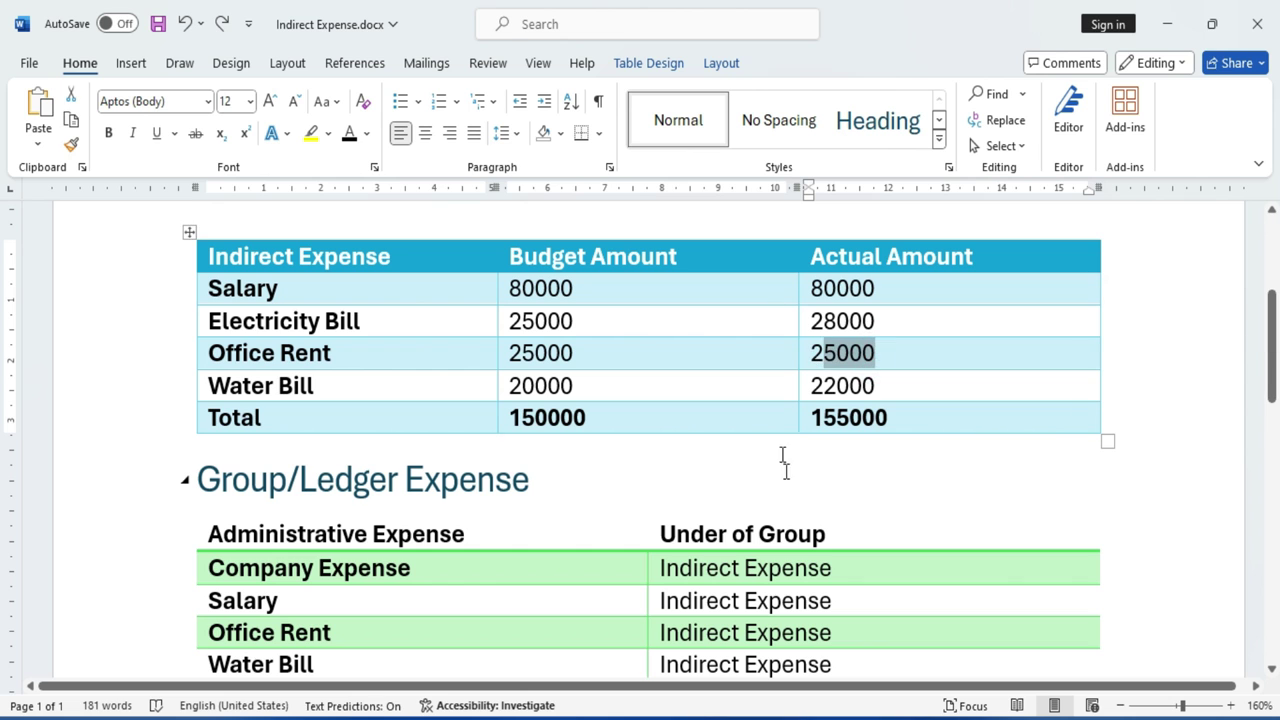
key("alt+Tab")
type("25,000")
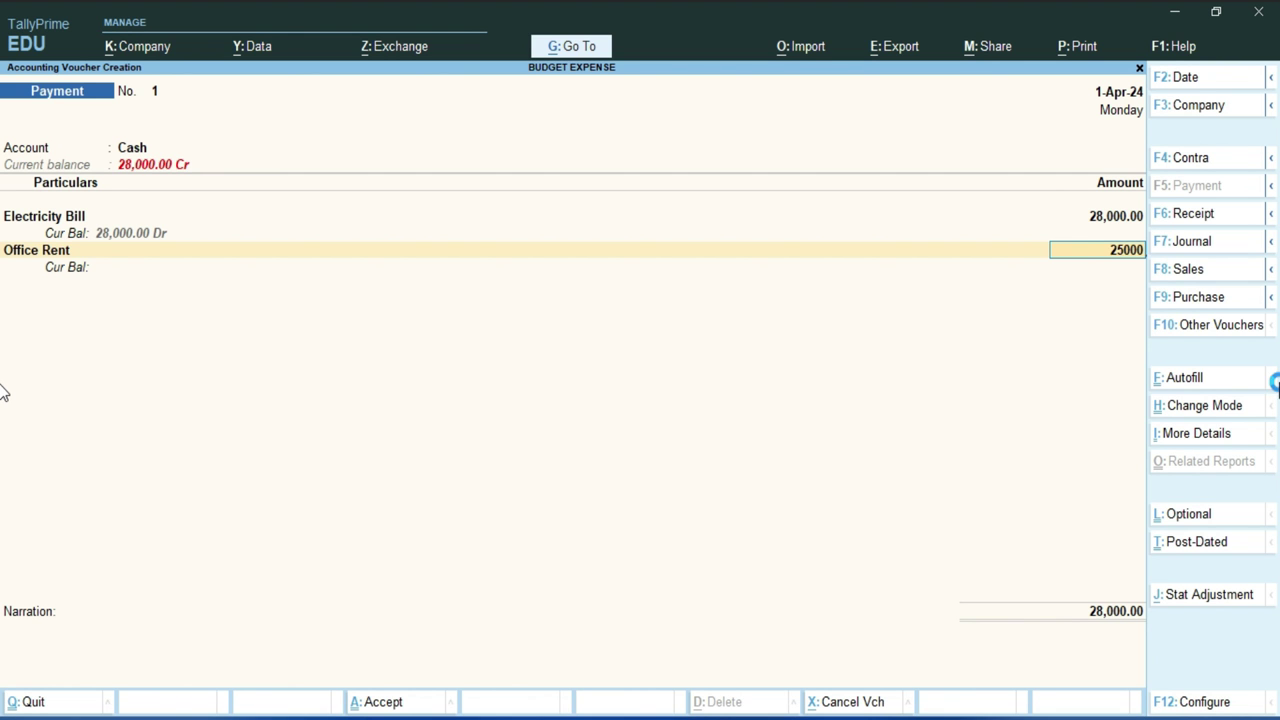
Confirm Office Rent at 25,000 and add Salary at 80,000.
key("Return")
key("Down")
key("Down")
key("Down")
key("Down")
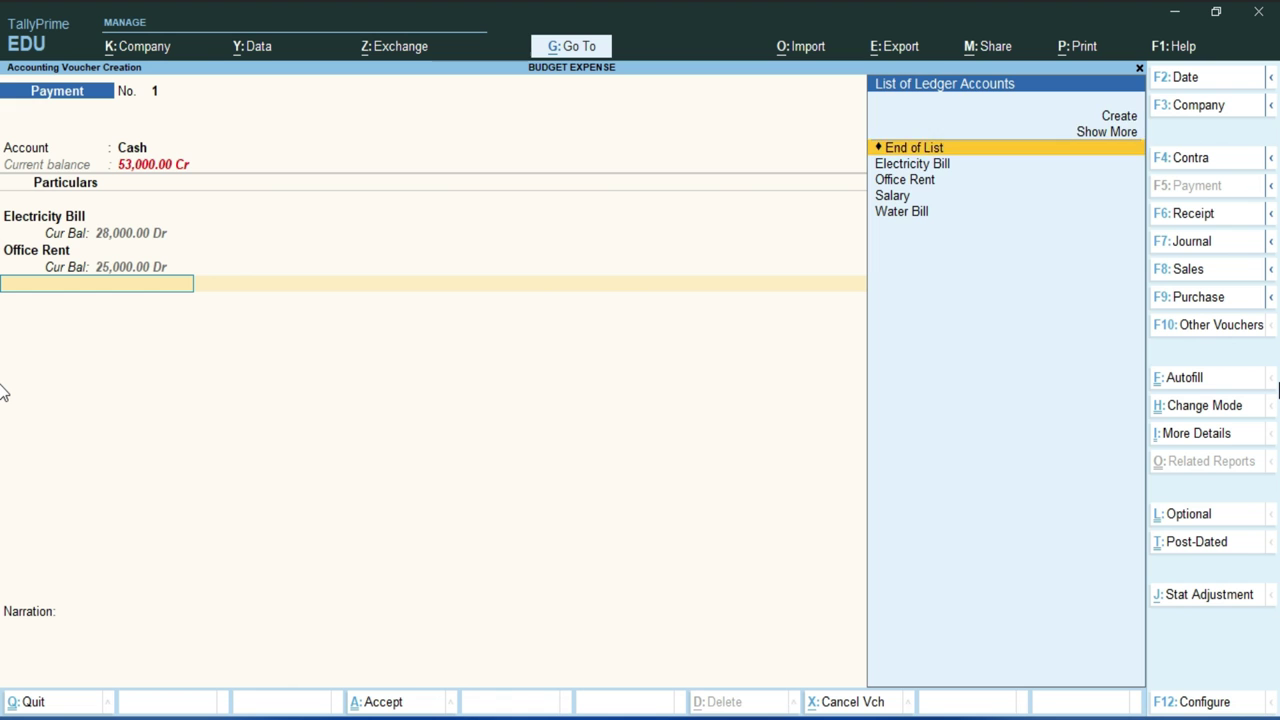
key("Return")
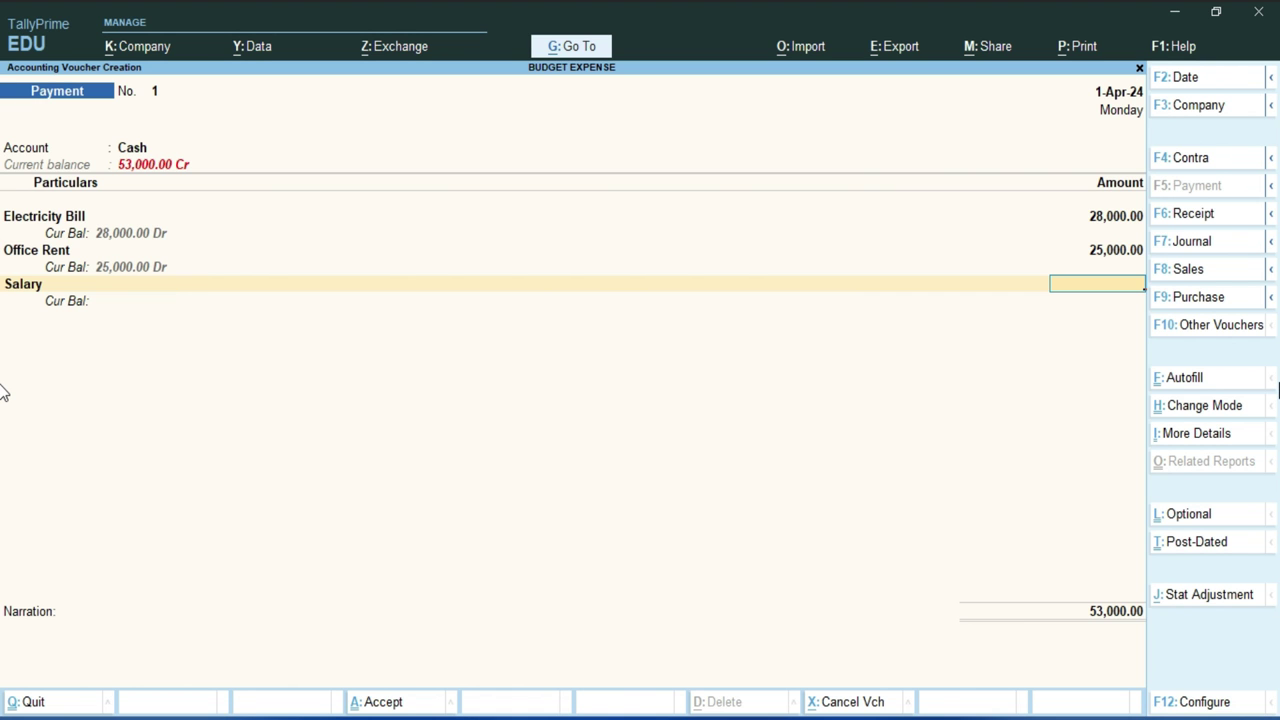
key("alt+Tab")
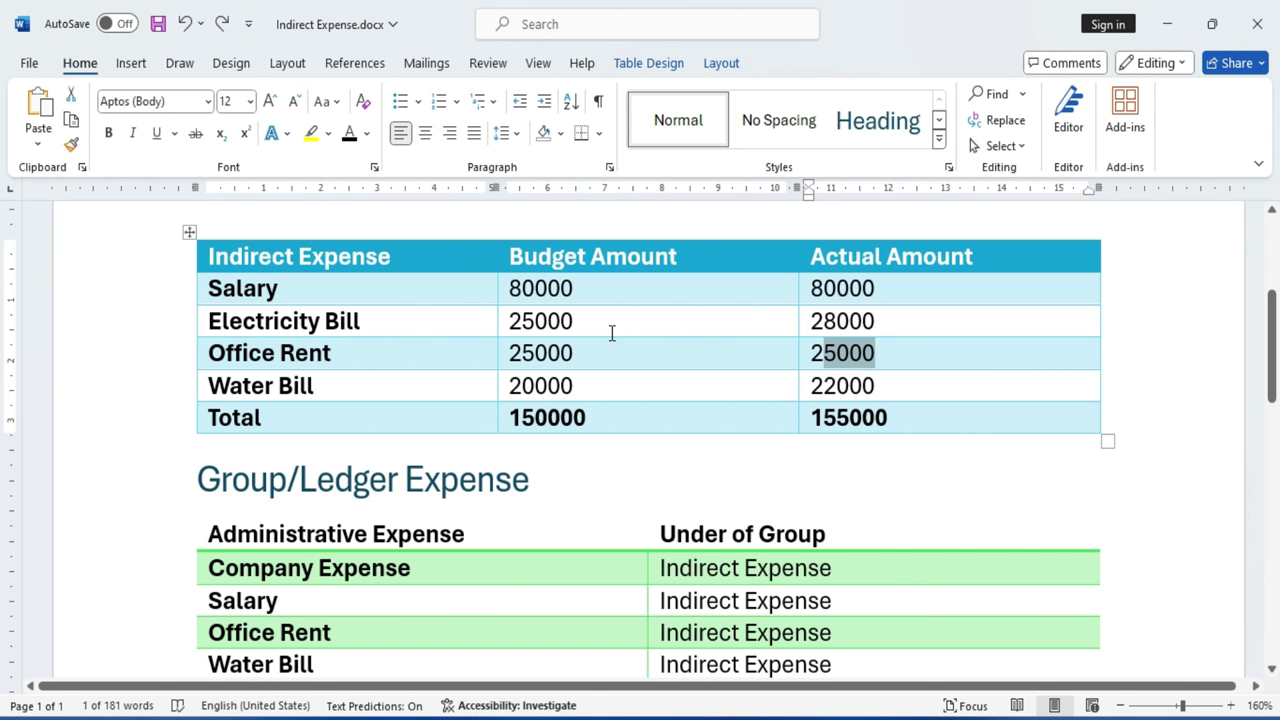
left_click(524, 288)
triple_click(510, 288)
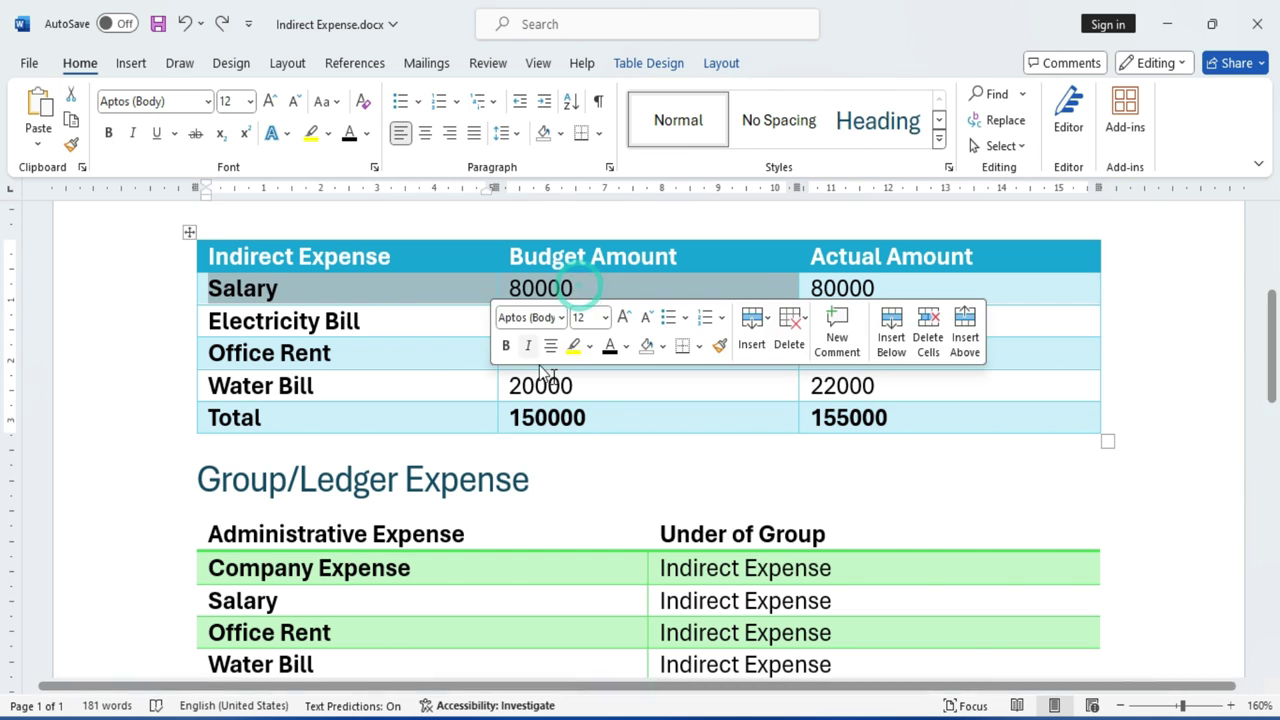
left_click(960, 418)
double_click(889, 288)
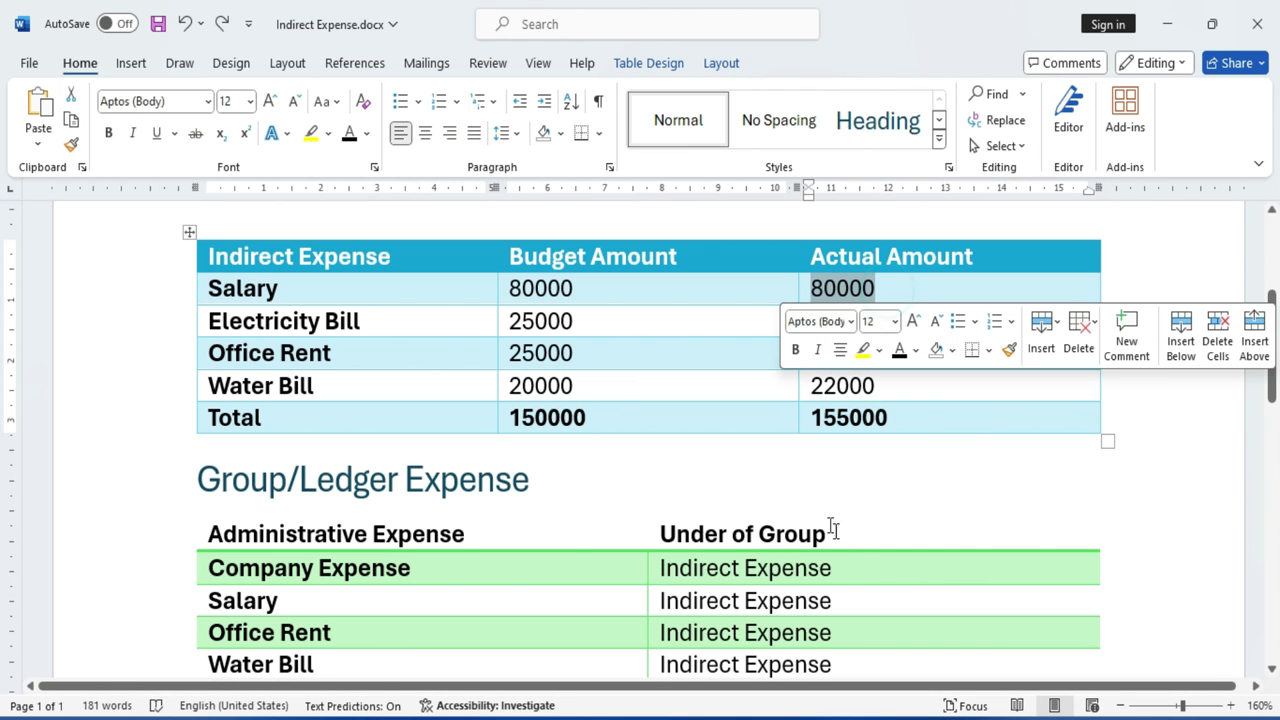
key("alt+Tab")
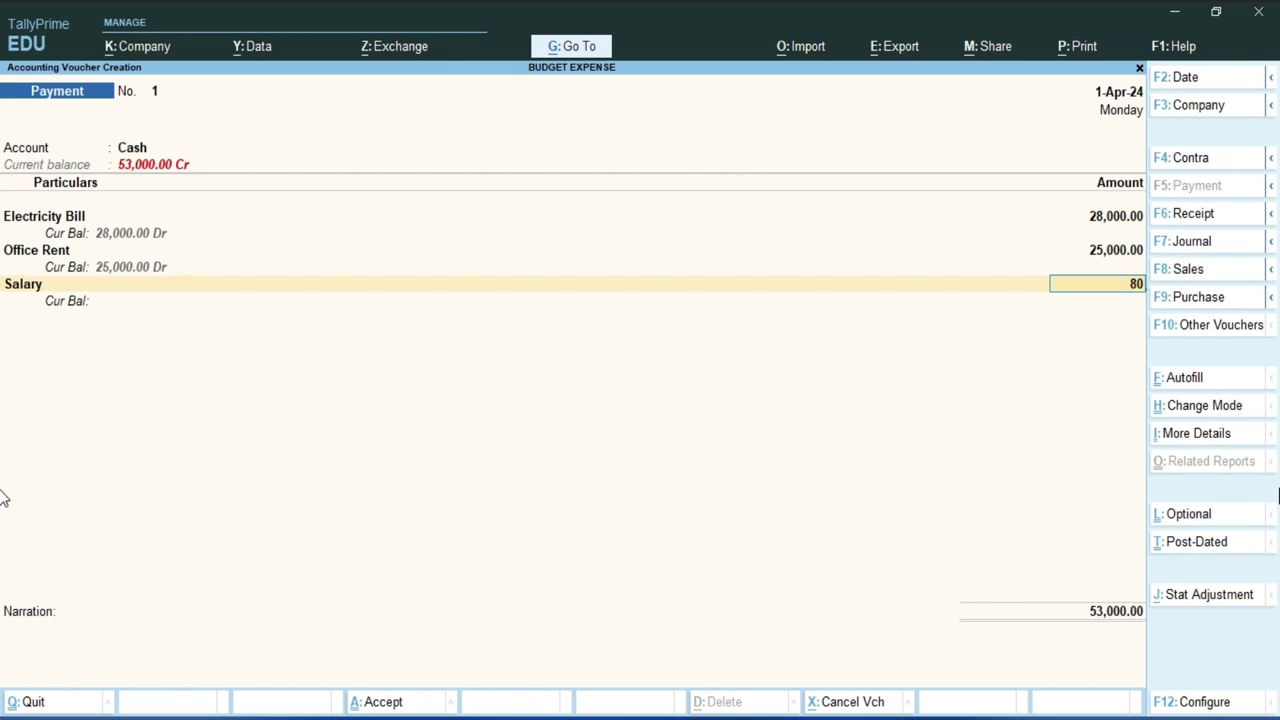
type("80000")
key("Return")
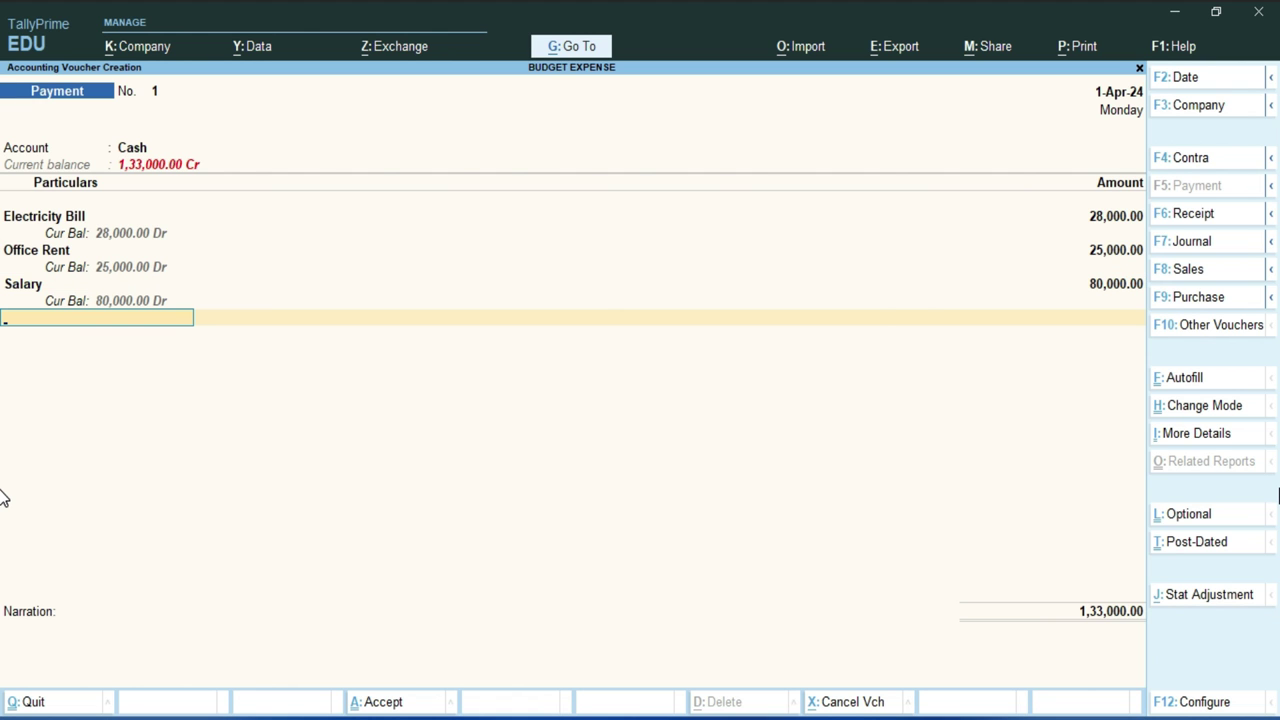
Add a Water Bill line and look up its 22000 actual amount in Word.
key("Down")
key("Down")
key("Down")
key("Down")
key("Down")
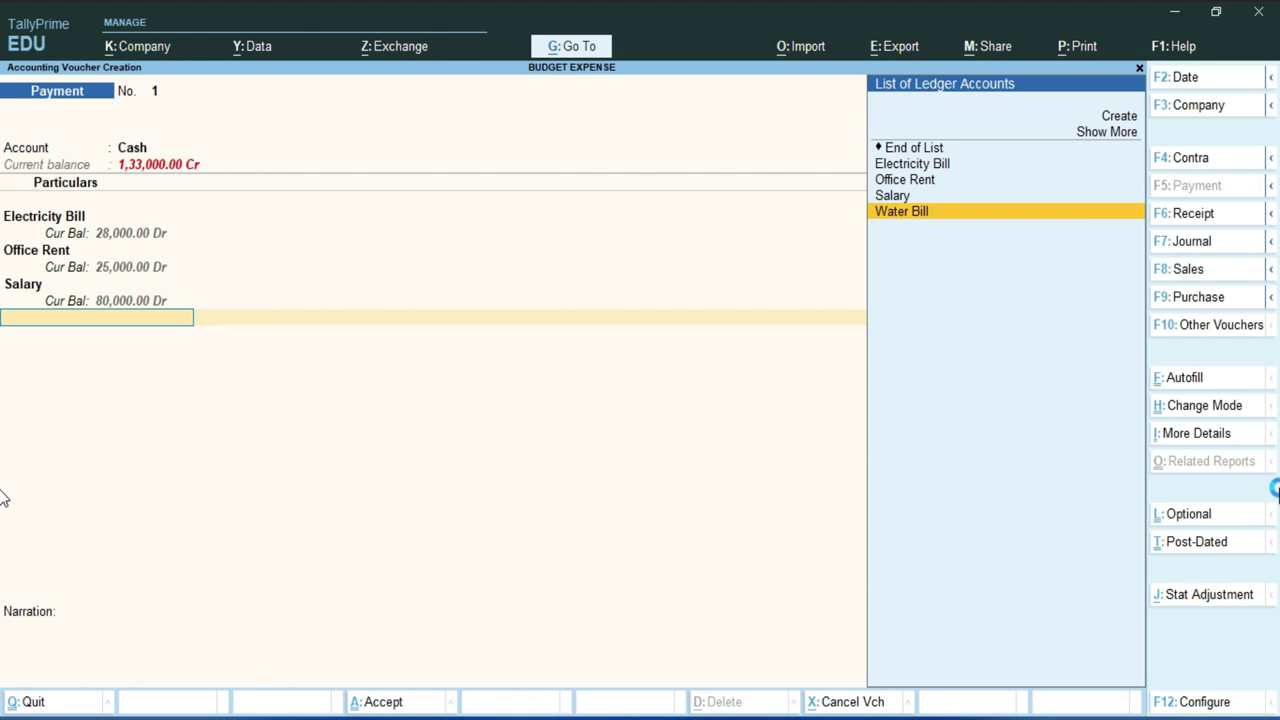
key("Return")
key("alt+Tab")
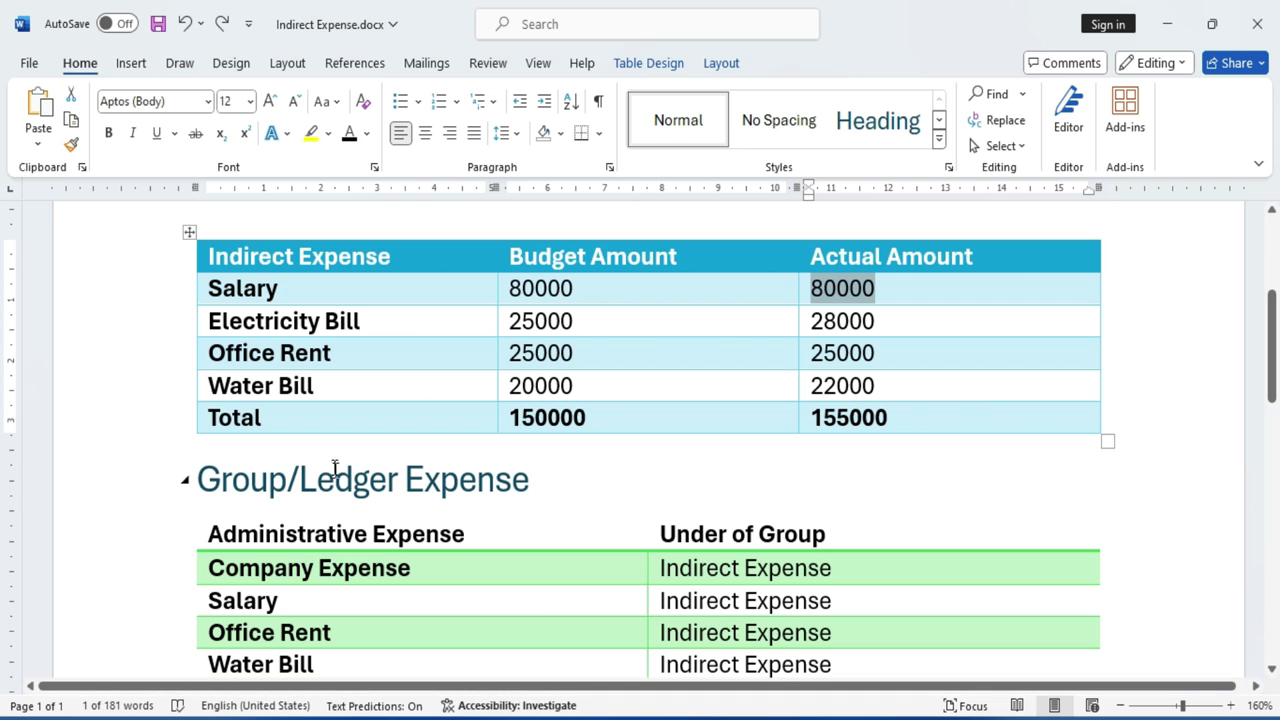
double_click(527, 388)
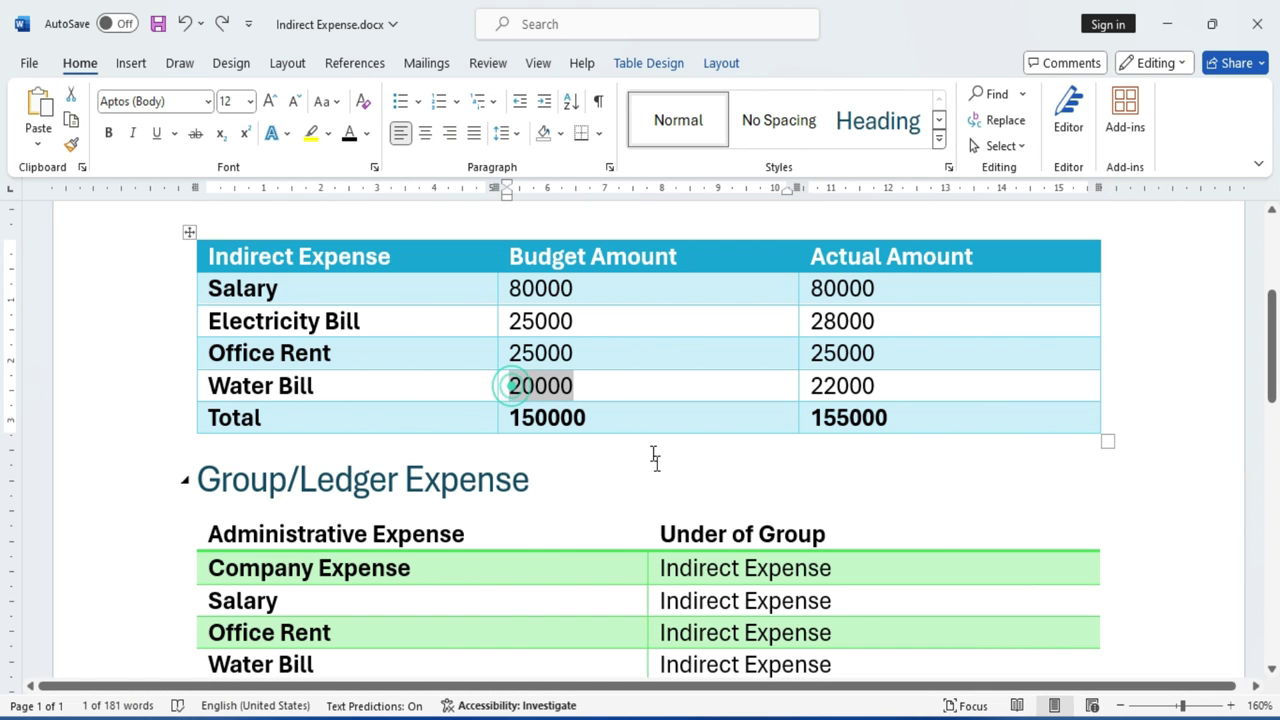
left_click(962, 504)
left_click(806, 388)
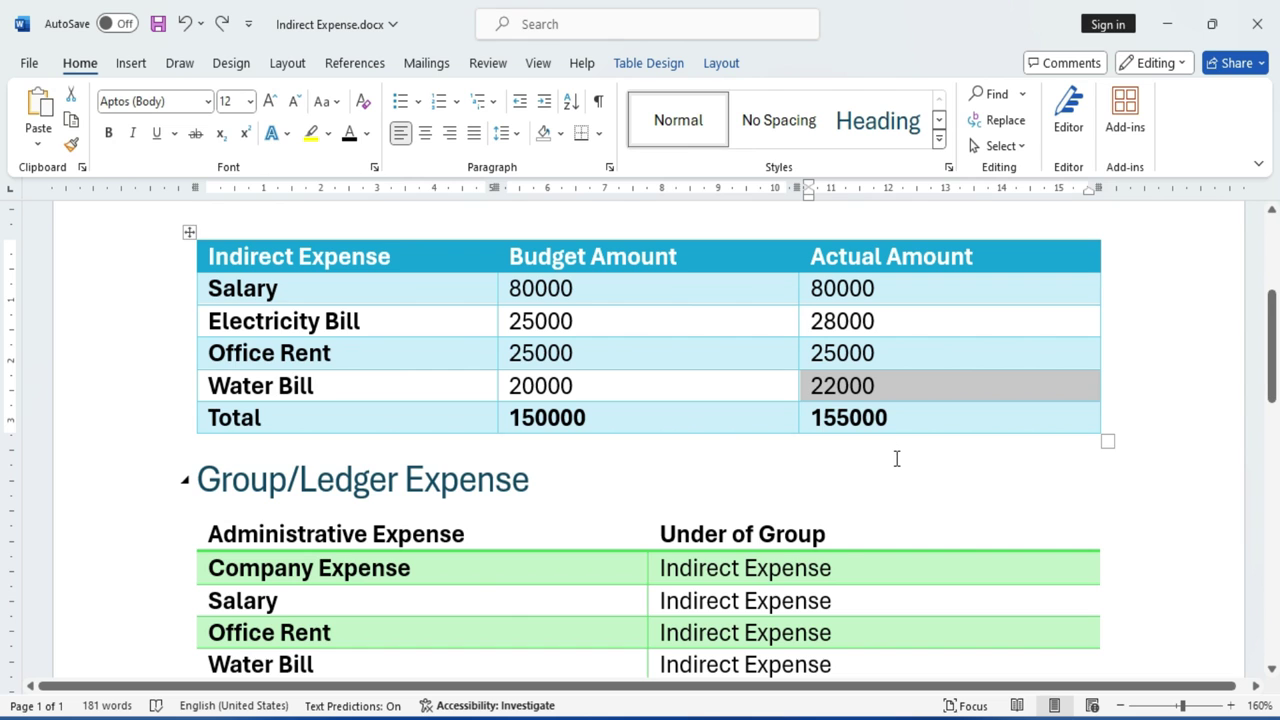
key("alt+Tab")
Enter Water Bill at 22,000 and compare against the 150000 budget total.
type("22,00")
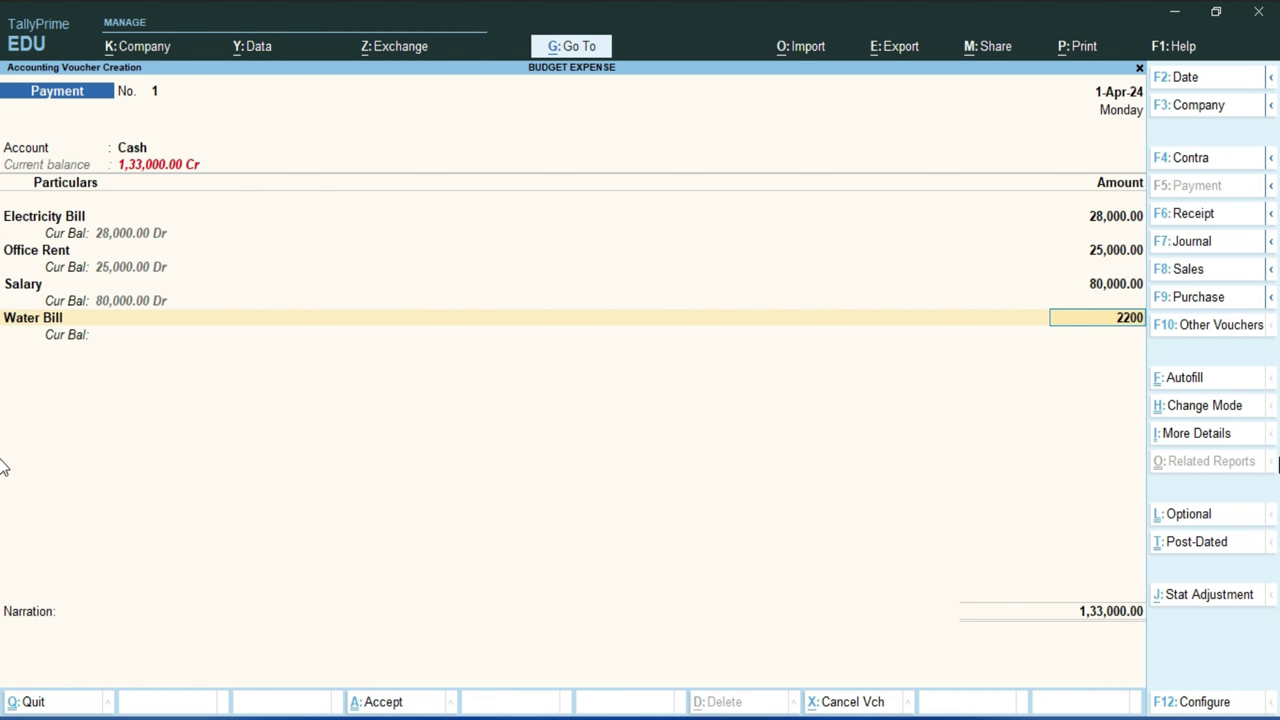
type("0")
key("Return")
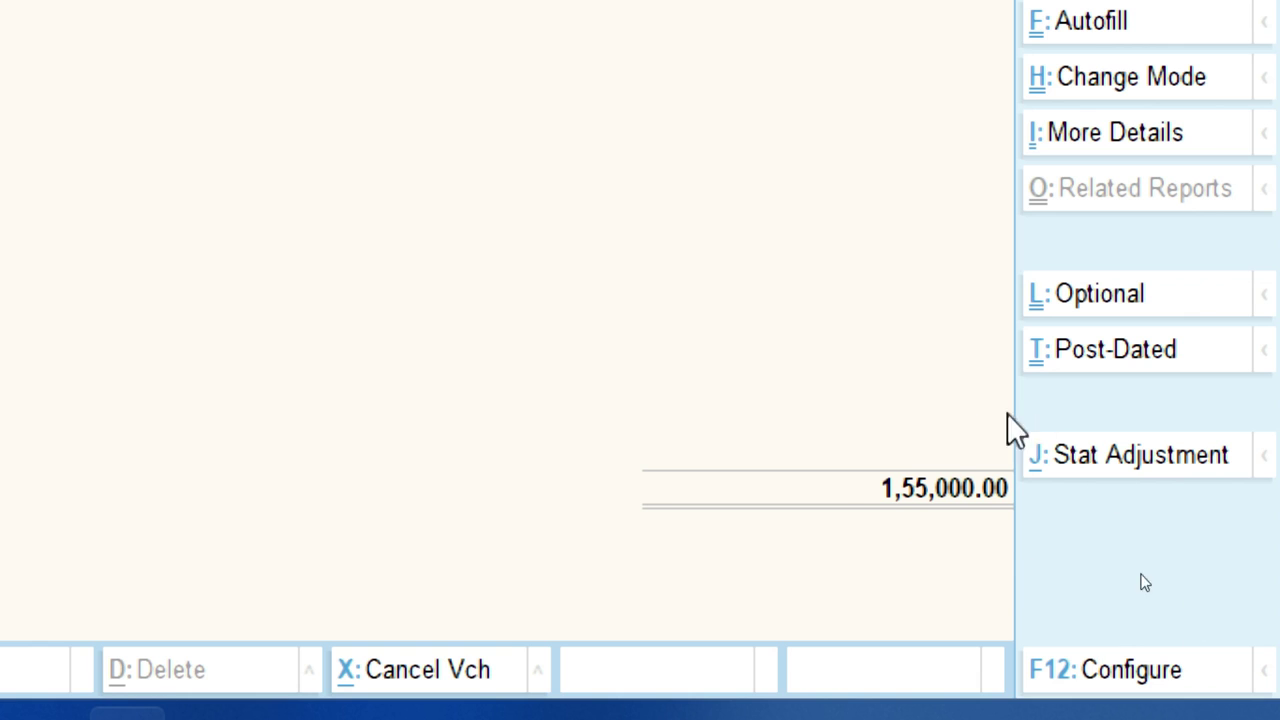
left_click(1090, 632)
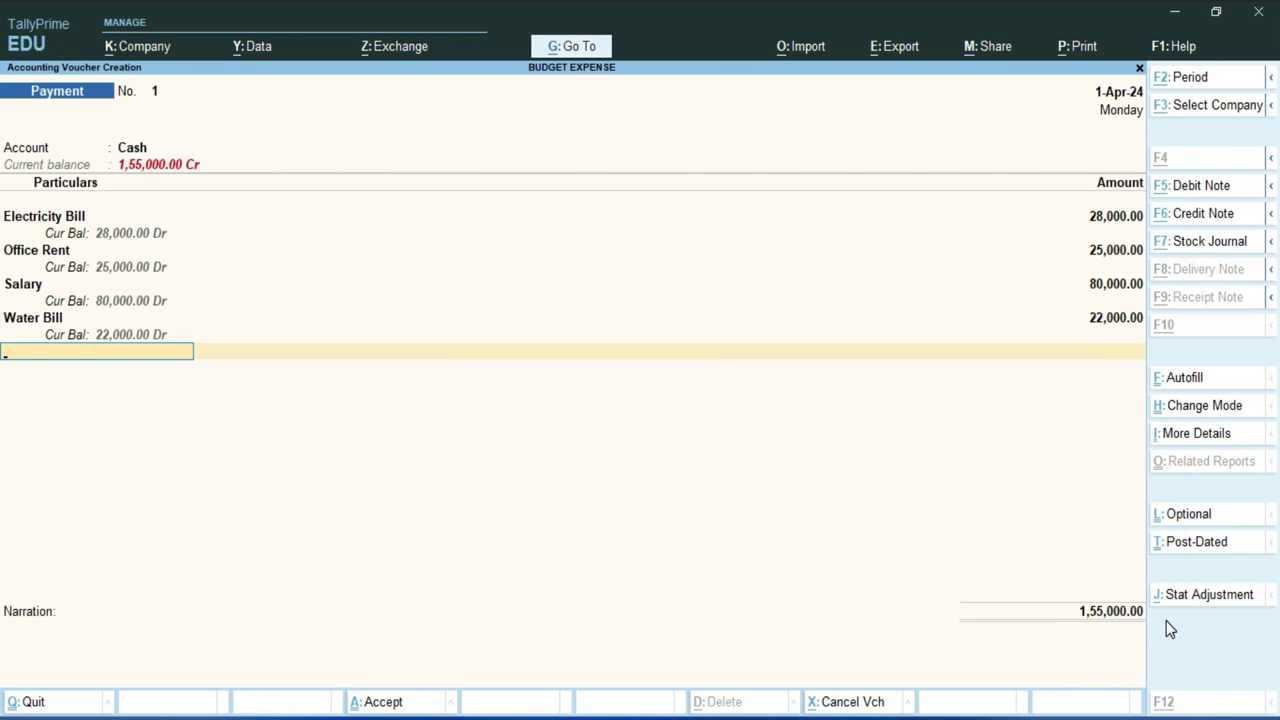
key("alt+Tab")
left_click_drag(510, 418, 586, 418)
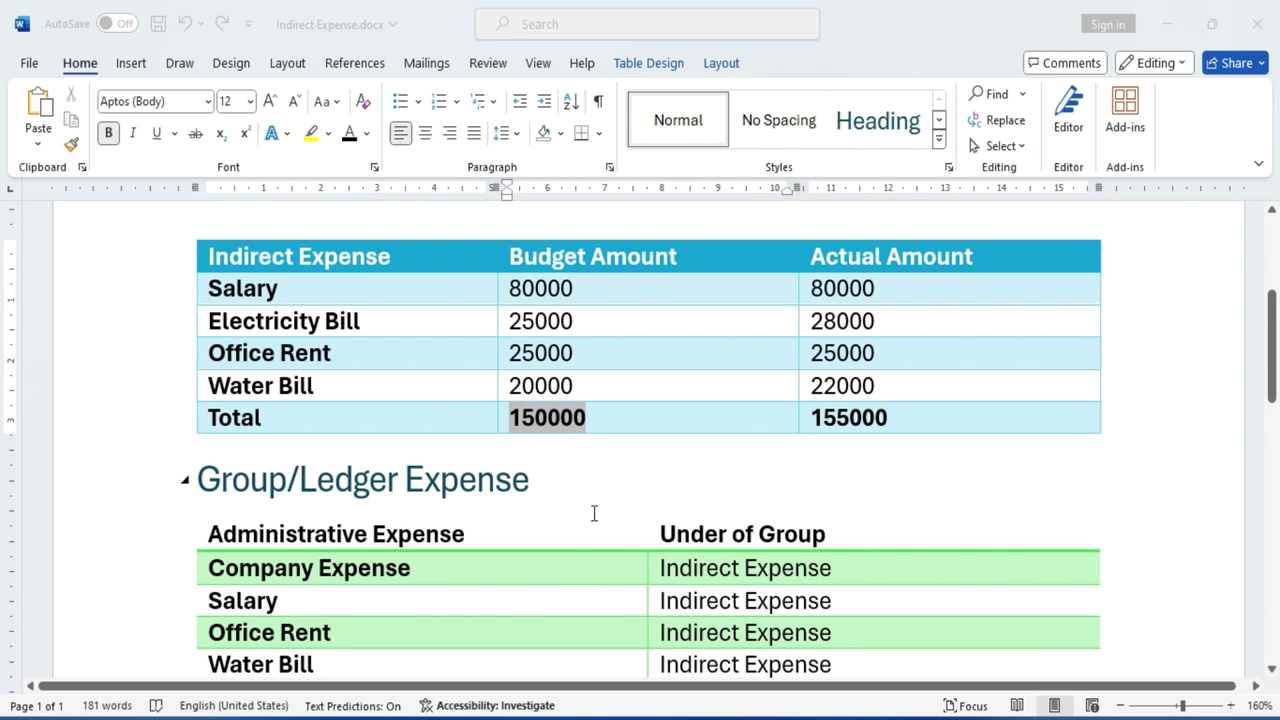
key("alt+Tab")
Save payment voucher 1 totalling 1,55,000 and return to the Gateway of Tally.
key("Return")
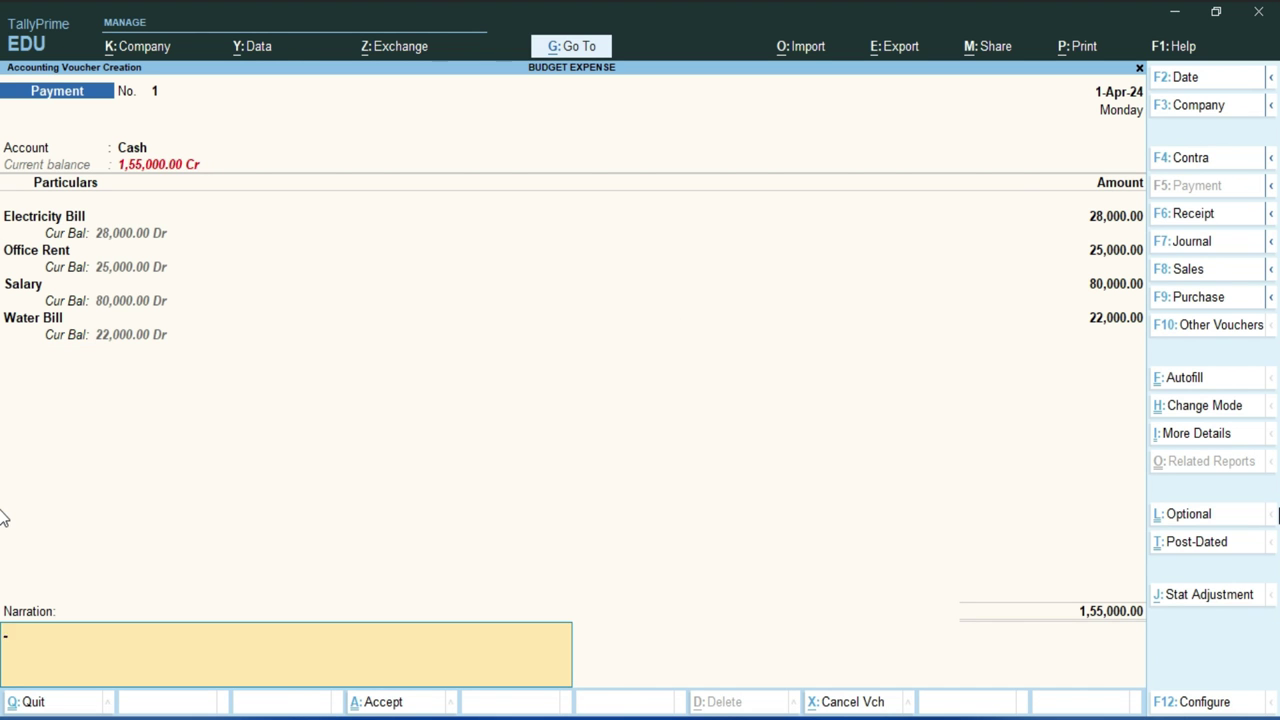
key("Return")
key("Return")
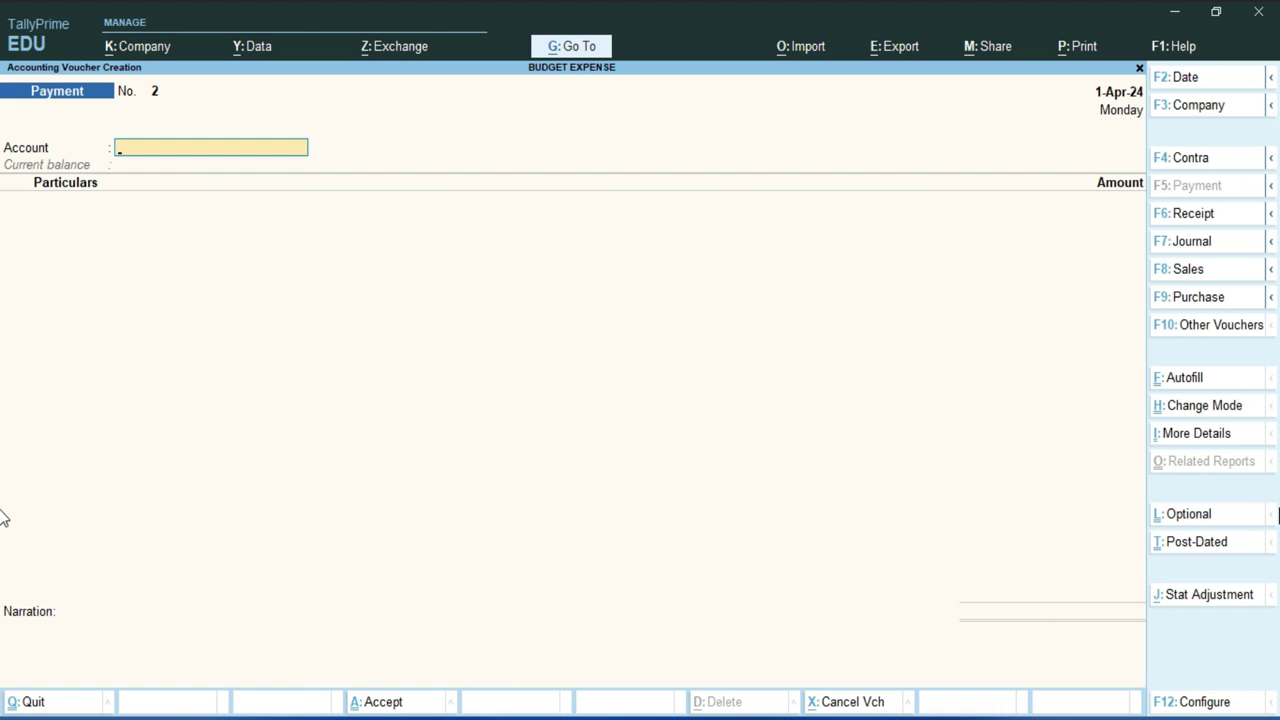
key("Escape")
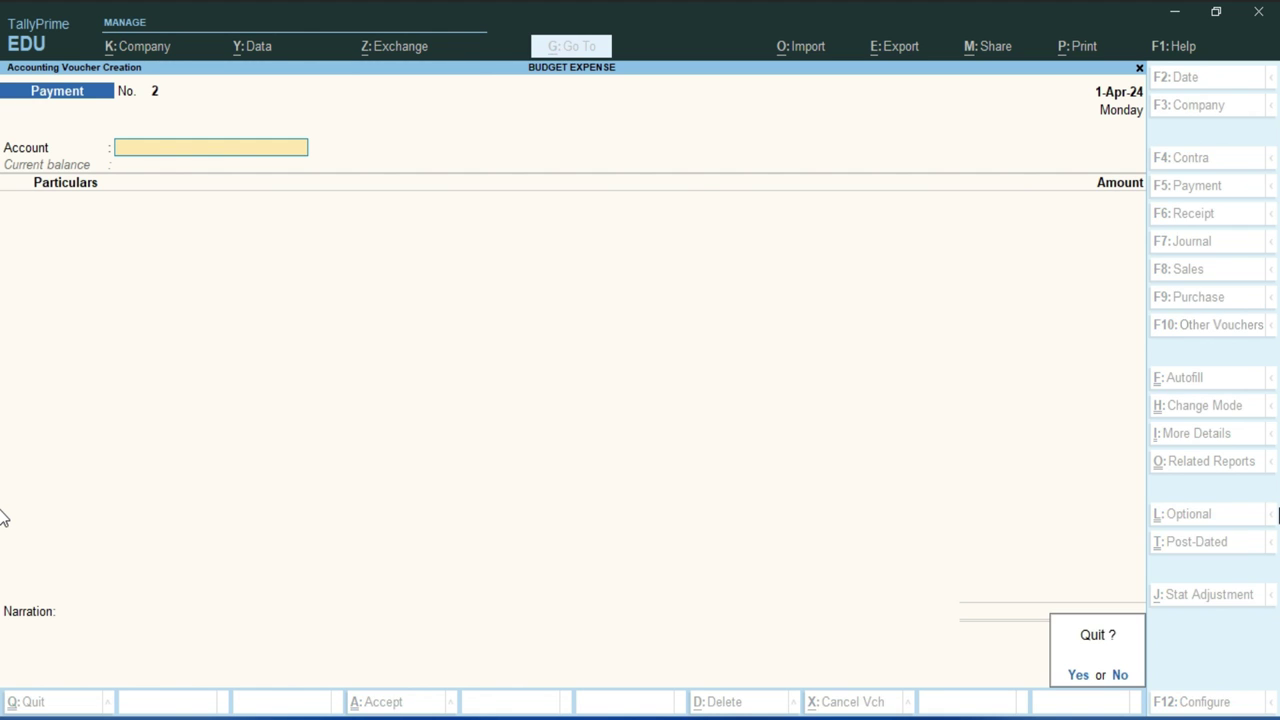
key("Return")
key("Down")
key("Down")
key("Down")
key("Down")
key("Down")
key("Down")
key("Down")
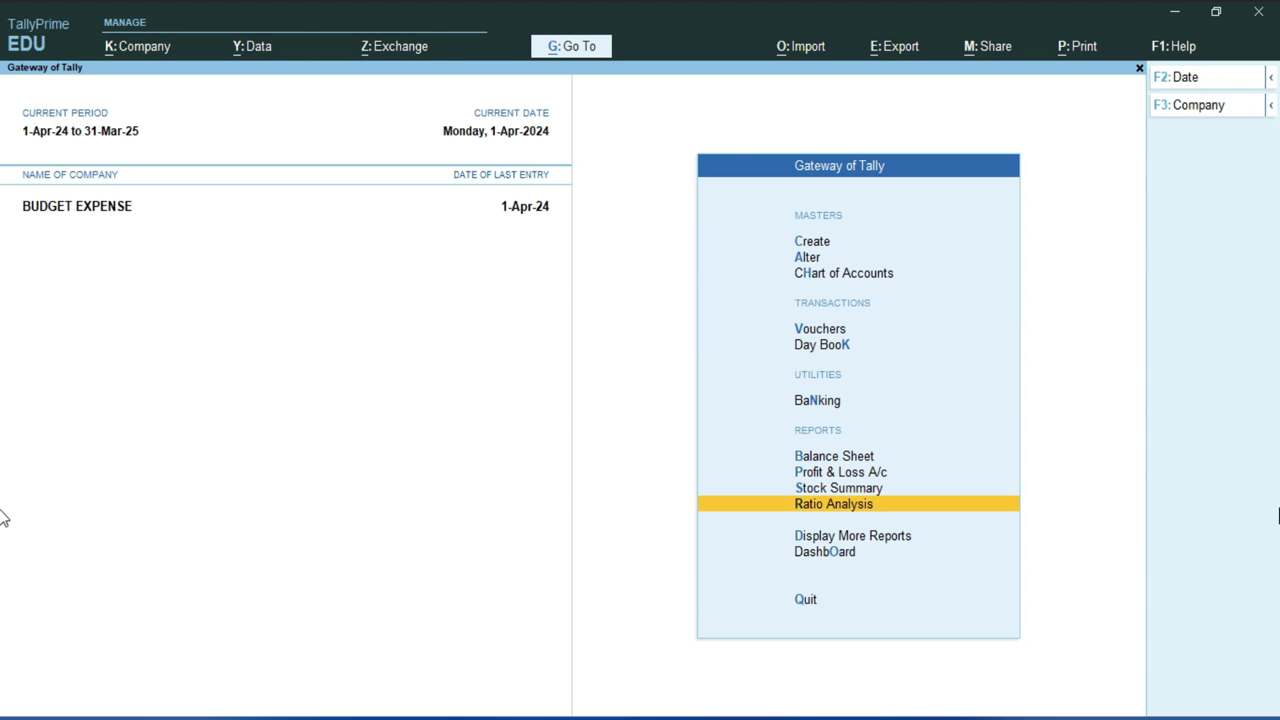
Open the Trial Balance and expand it with Alt+F1 to list each expense ledger.
key("Return")
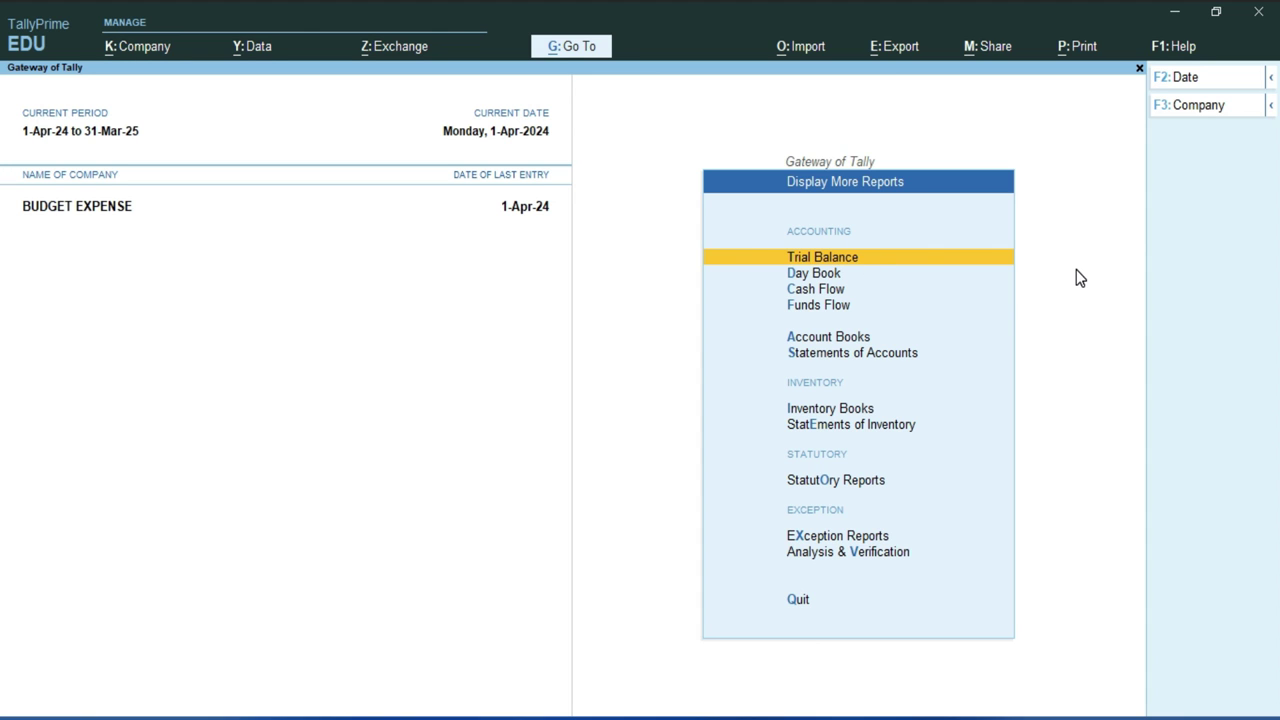
key("Return")
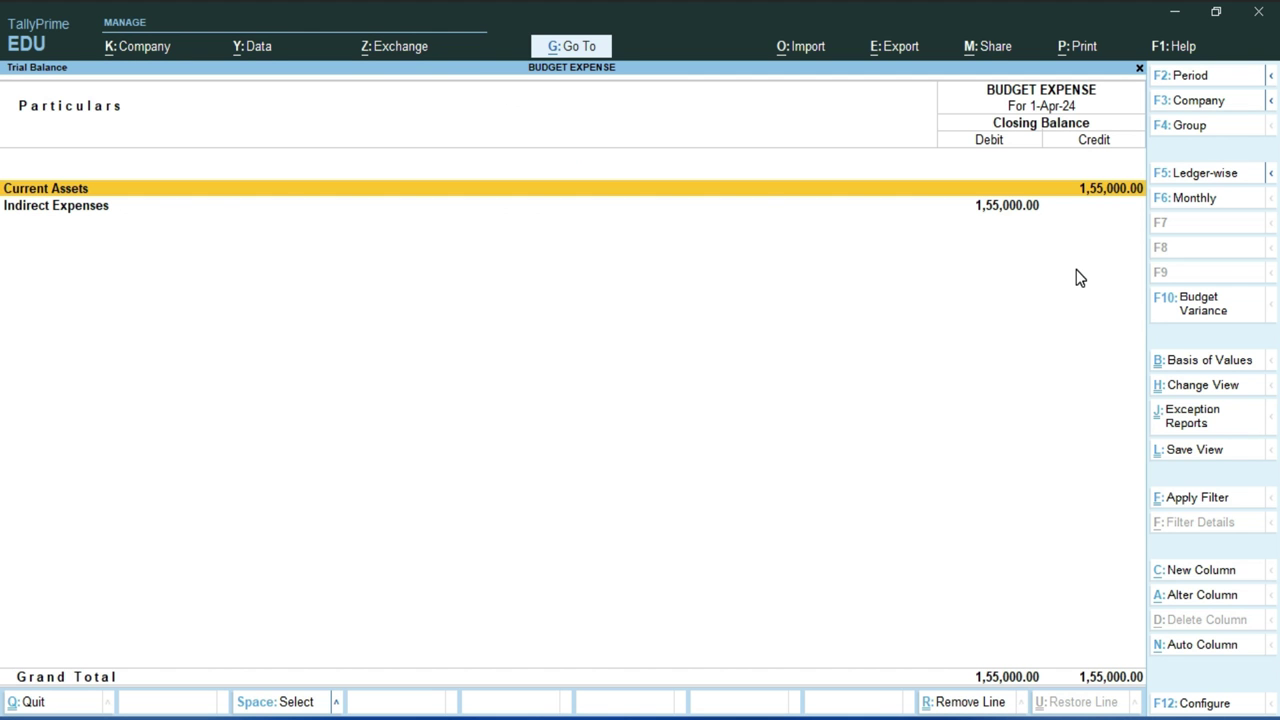
key("Down")
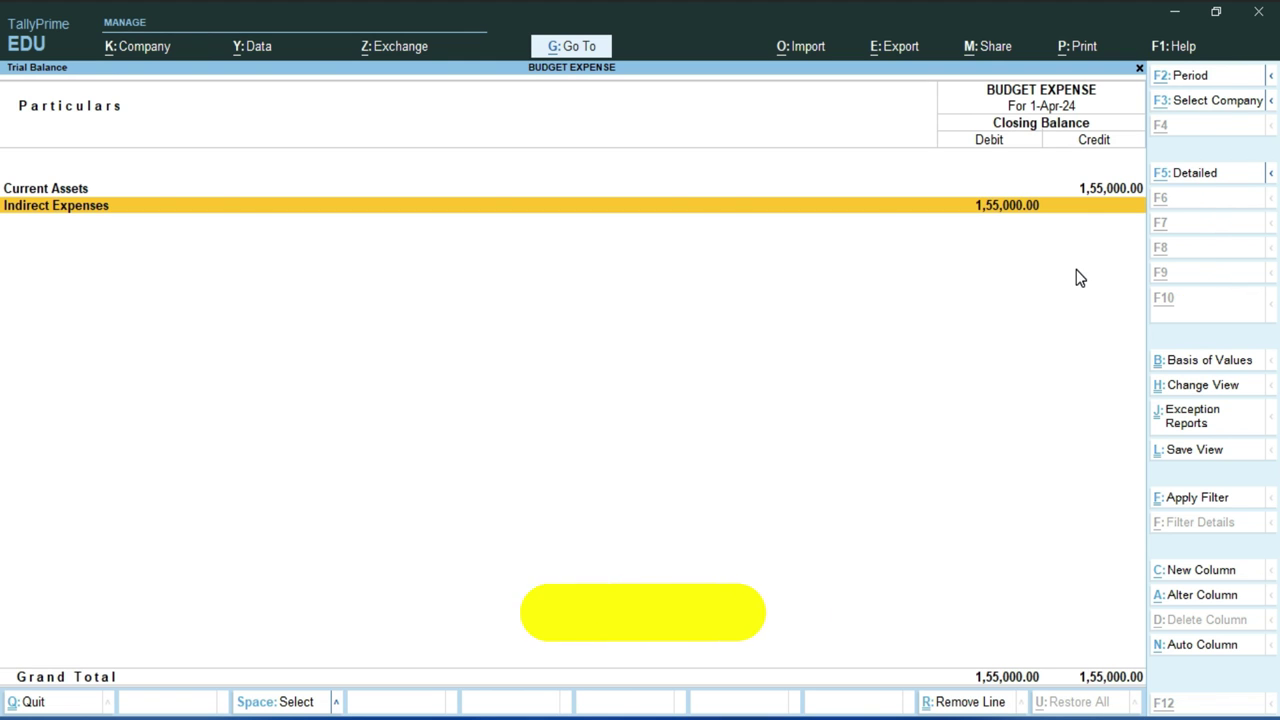
key("alt+F1")
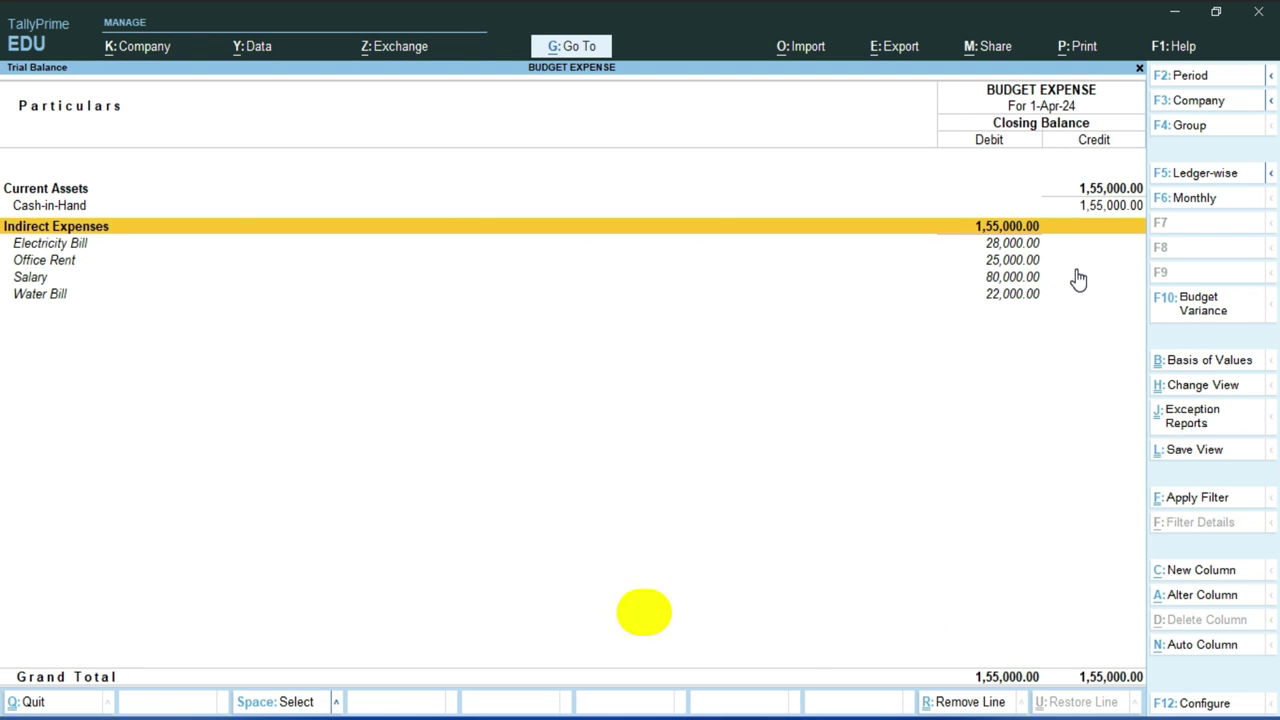
key("Down")
key("Down")
key("Down")
key("Down")
key("Up")
key("Up")
key("Up")
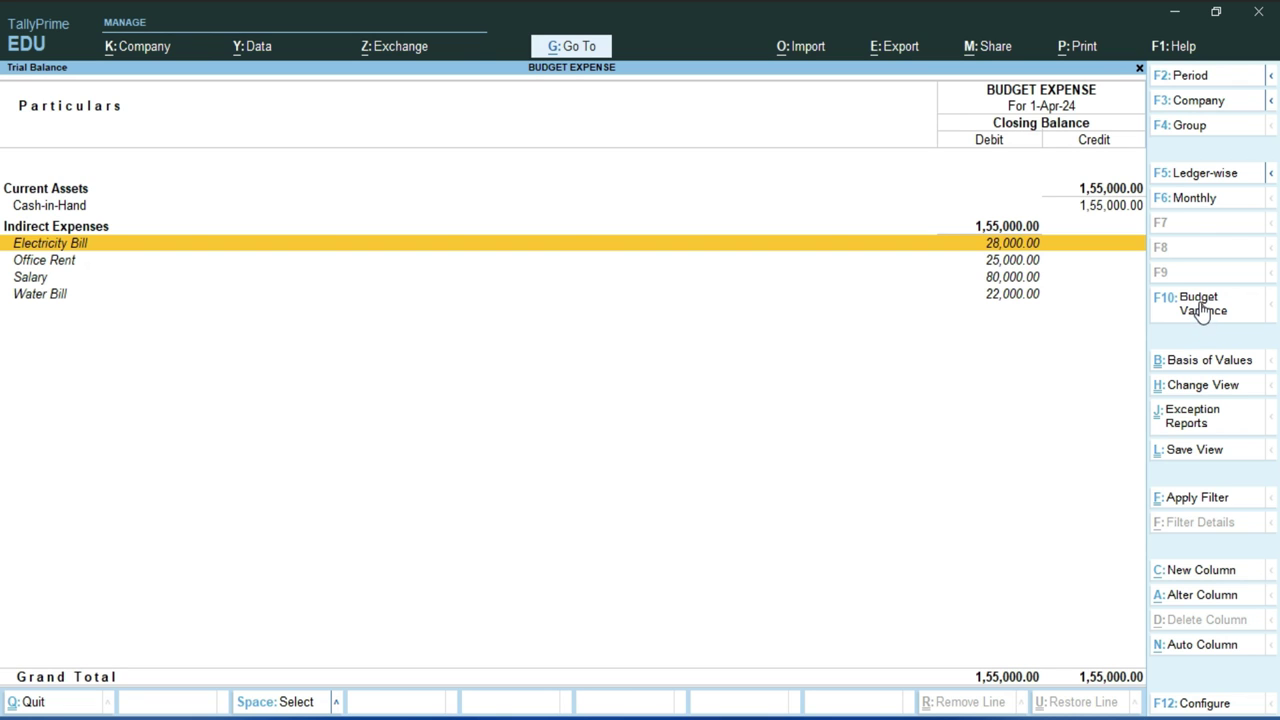
Add a Budget Variance against Administrative Expense, showing 1,55,000 actuals versus 1,50,000 budget.
left_click(1203, 309)
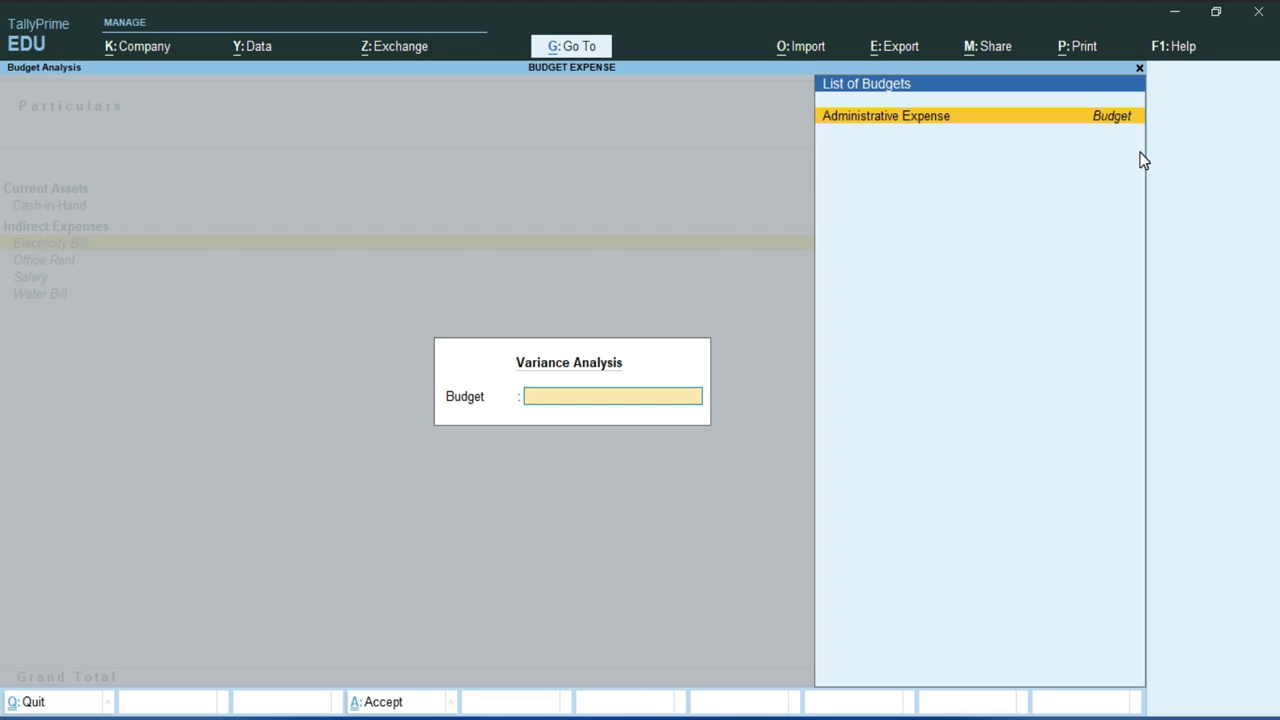
key("Return")
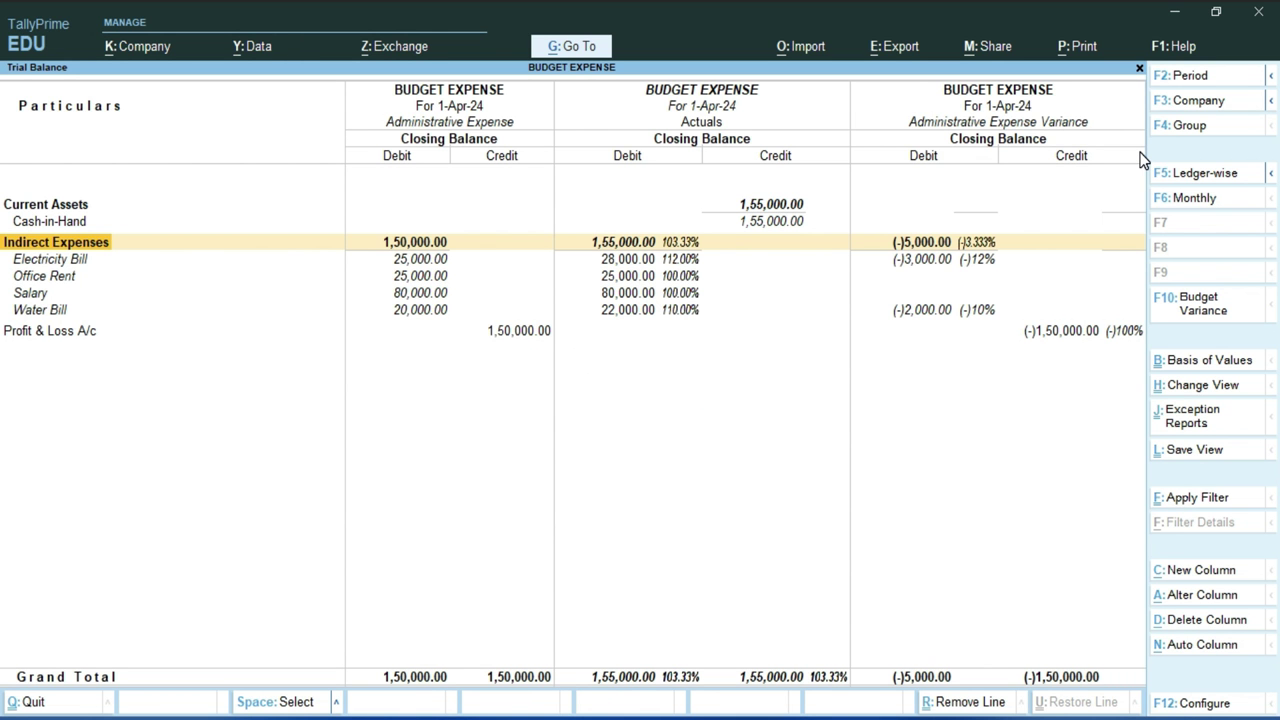